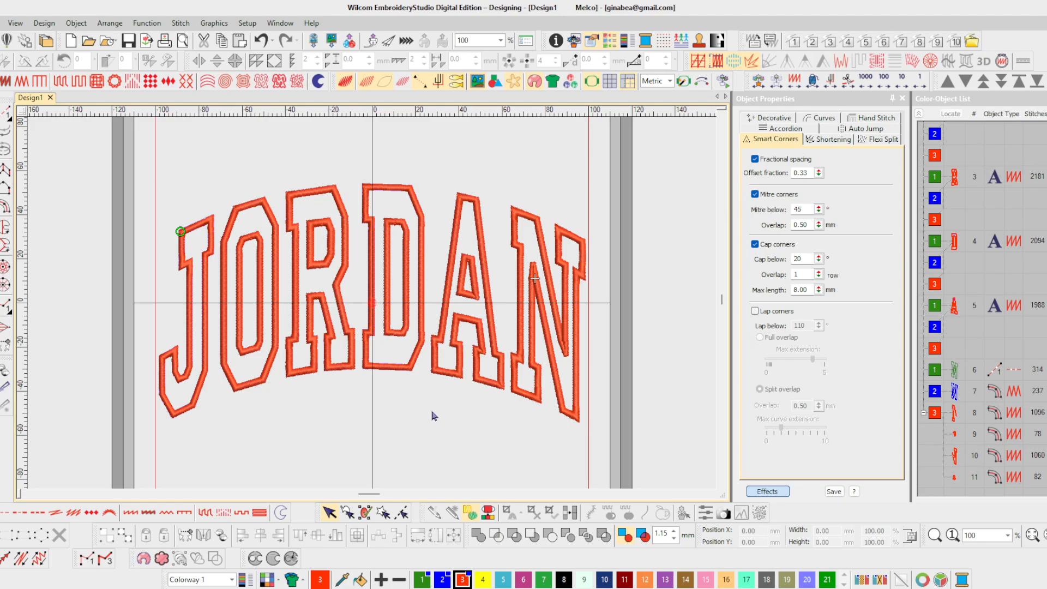
- Switch the measurement units to U.S. while measuring across the JORDAN lettering
key("m")
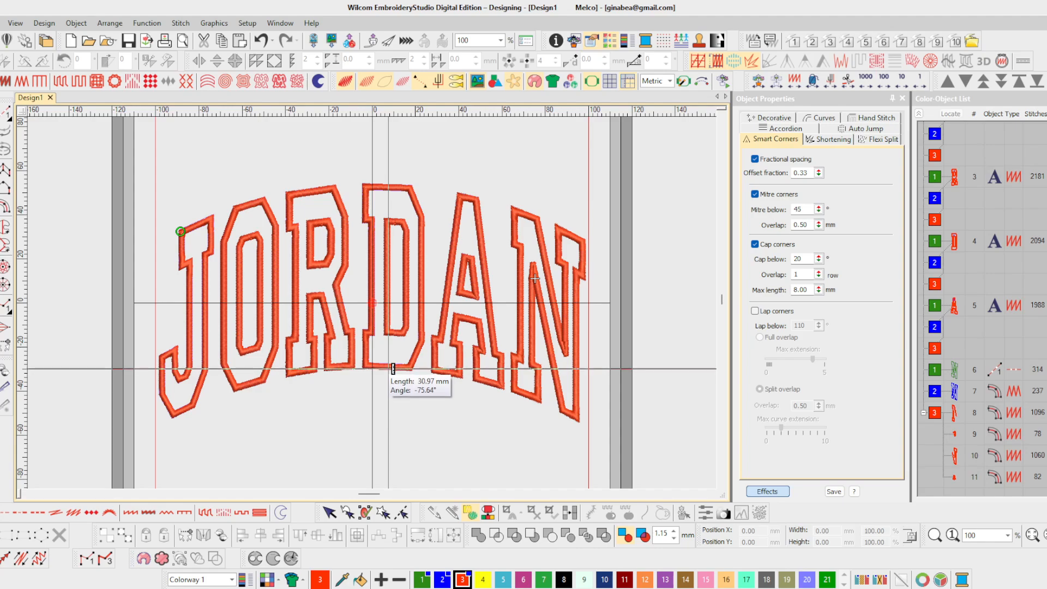
mouse_move(390, 368)
left_mouse_down()
mouse_move(401, 176)
mouse_move(636, 31)
left_mouse_up()
left_click(670, 80)
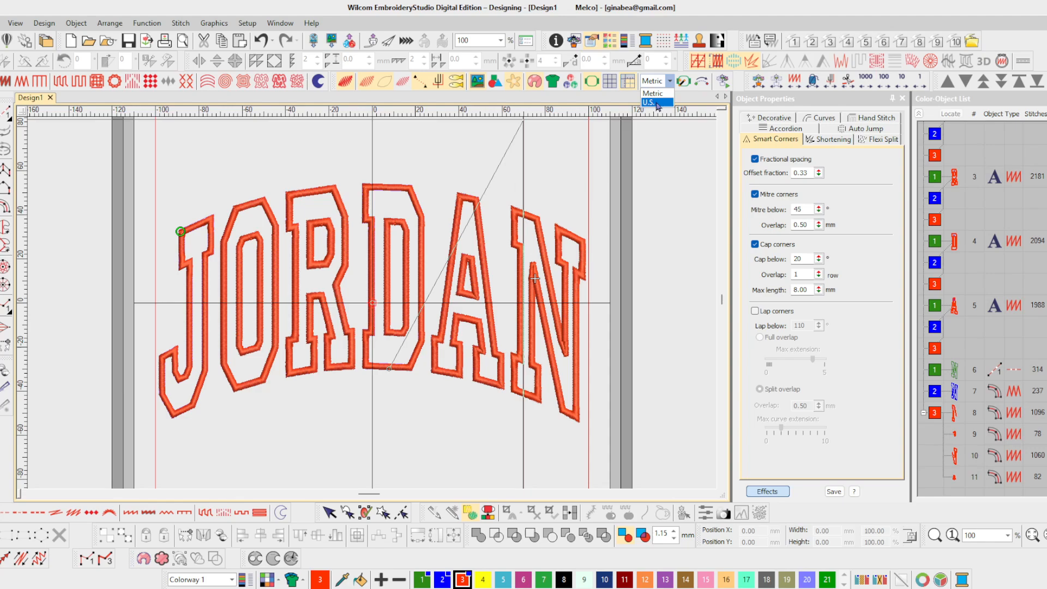
left_click(658, 102)
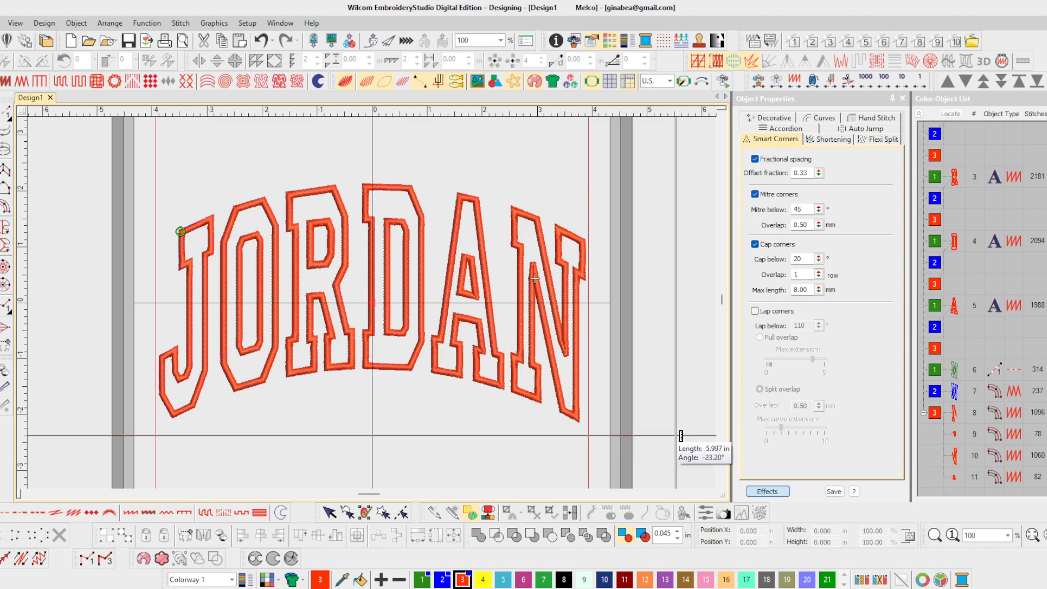
left_click(39, 202)
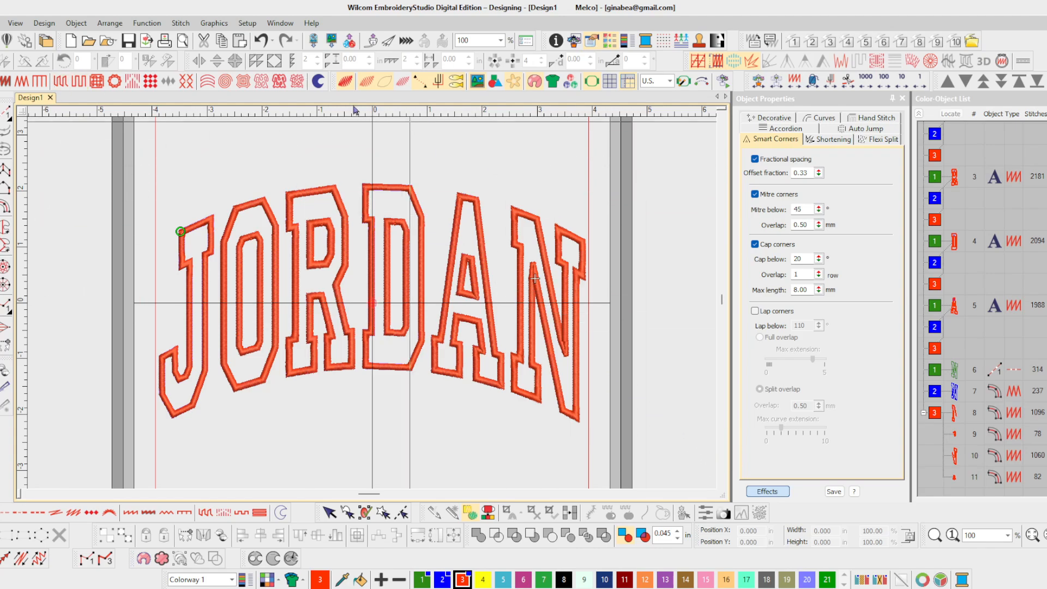
- Close the current design without saving and create a new blank design
left_click(50, 98)
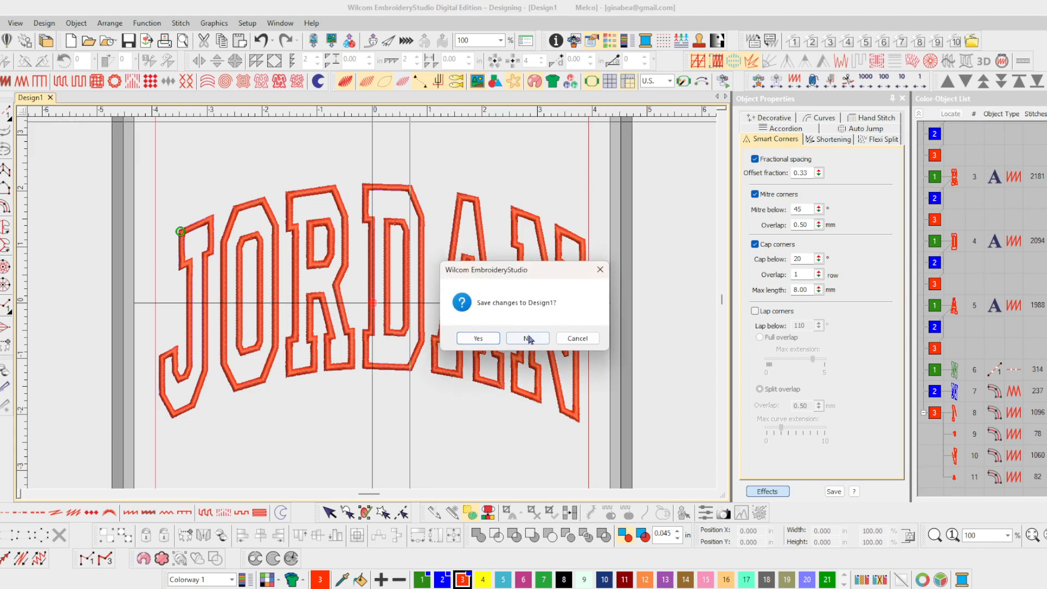
left_click(528, 338)
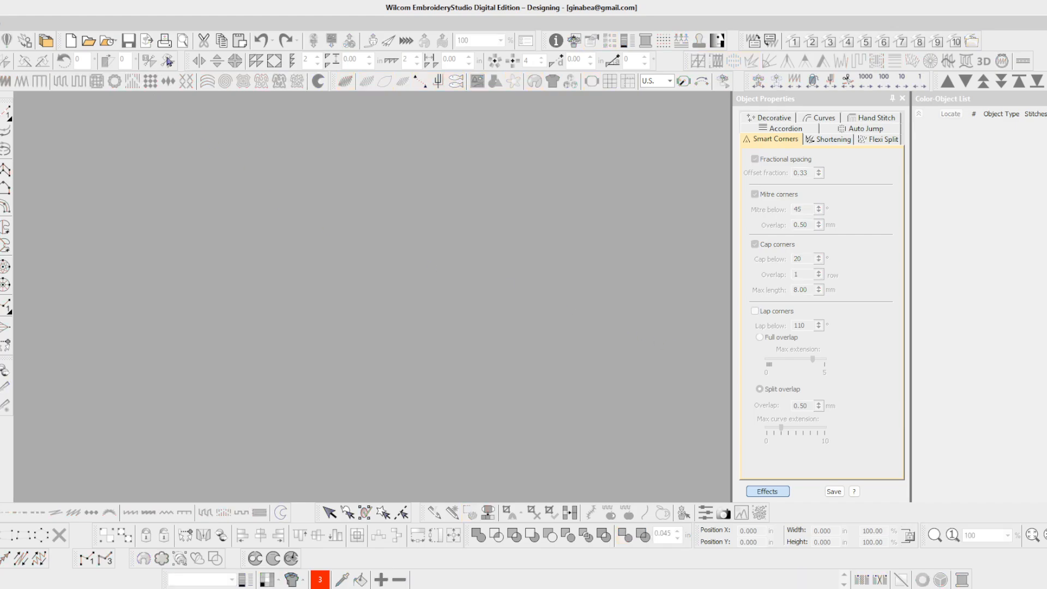
left_click(72, 41)
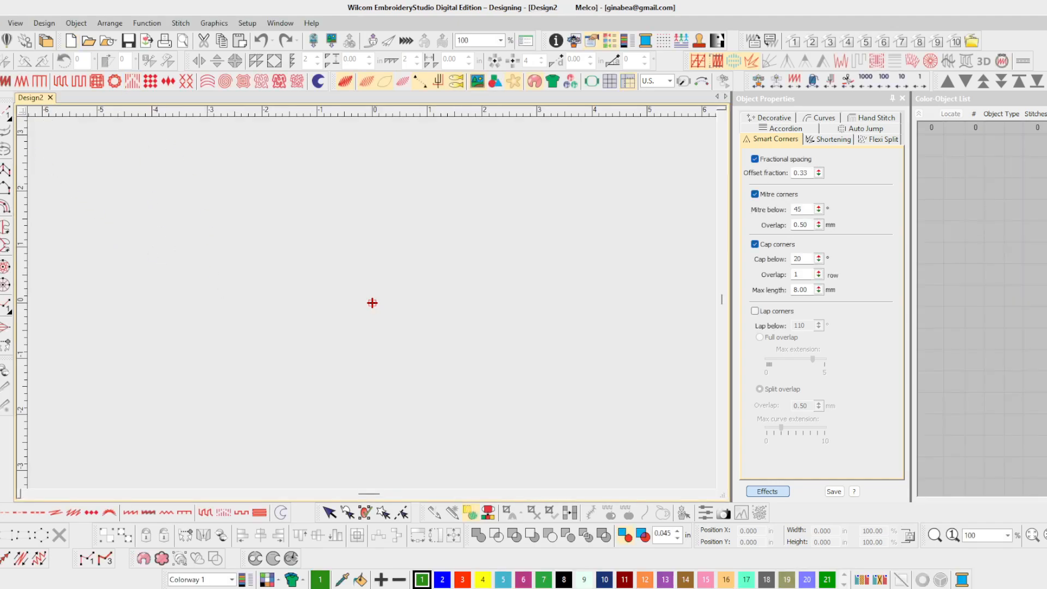
- Start a lettering object and enter JORDAN as its text
left_click(6, 170)
key("a")
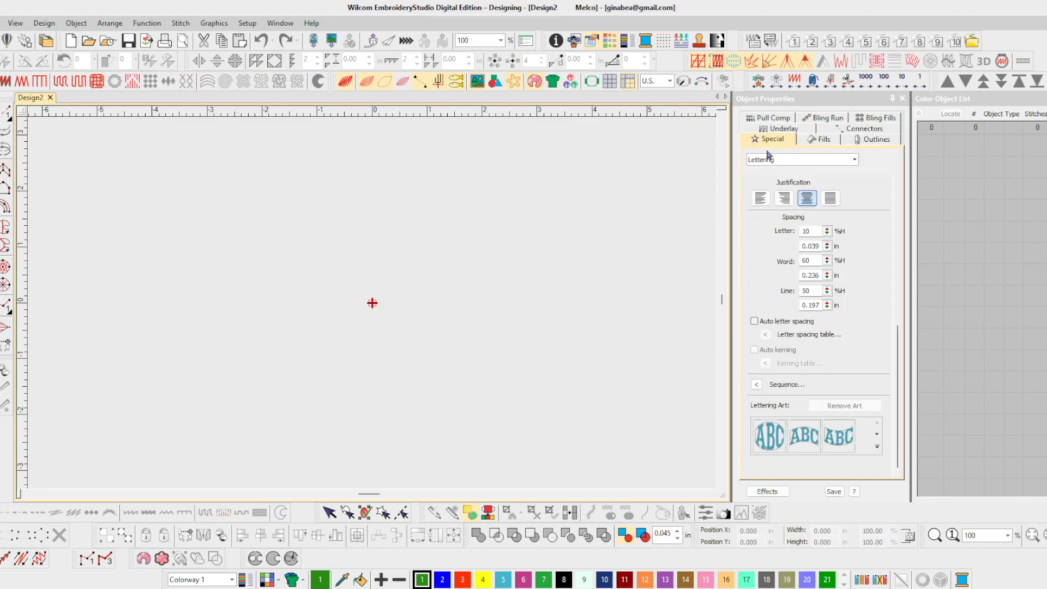
left_click_drag(900, 354, 938, 169)
left_click(806, 196)
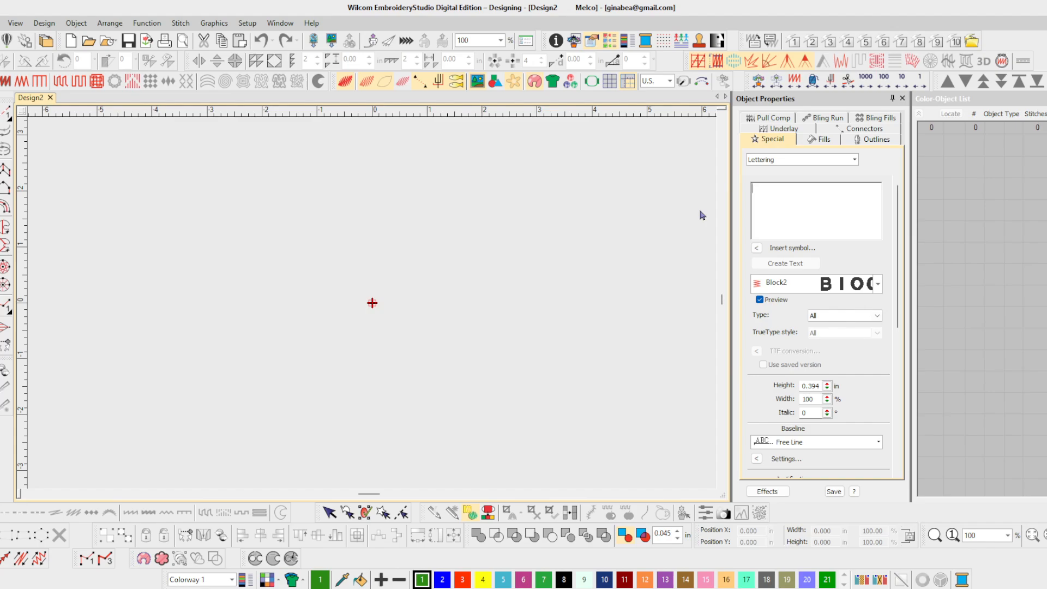
type("JORDAN")
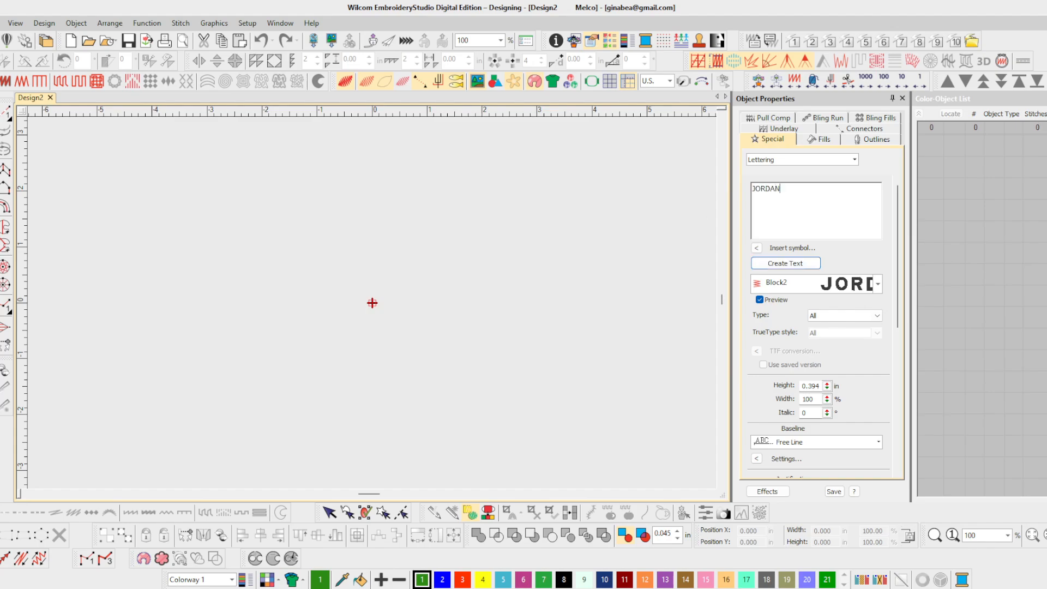
- Set the lettering font to College Applique and place the text at the design's origin
left_click(785, 284)
type("College")
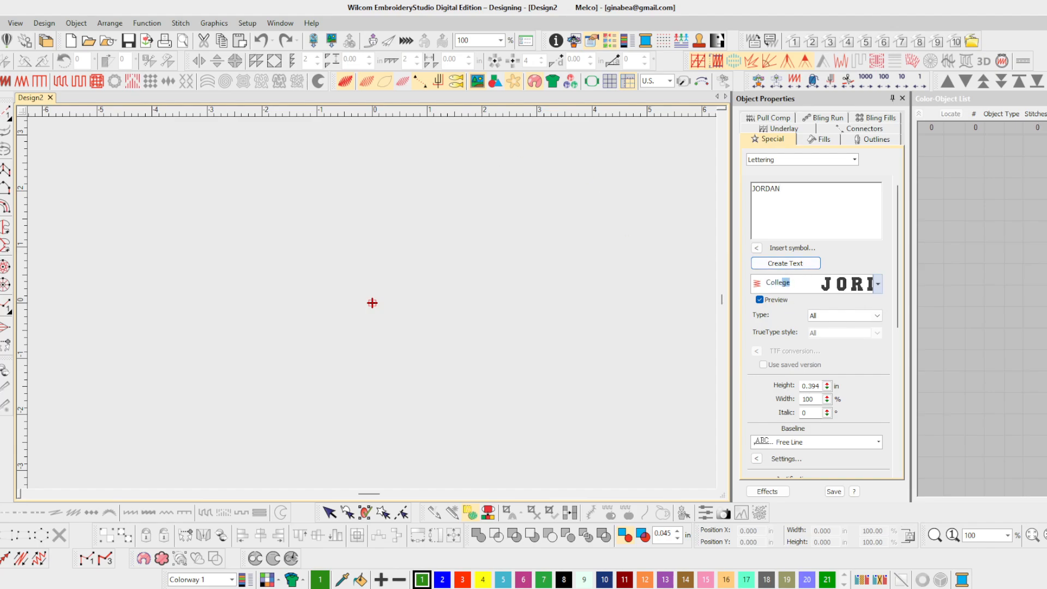
type(" Applic")
key("Return")
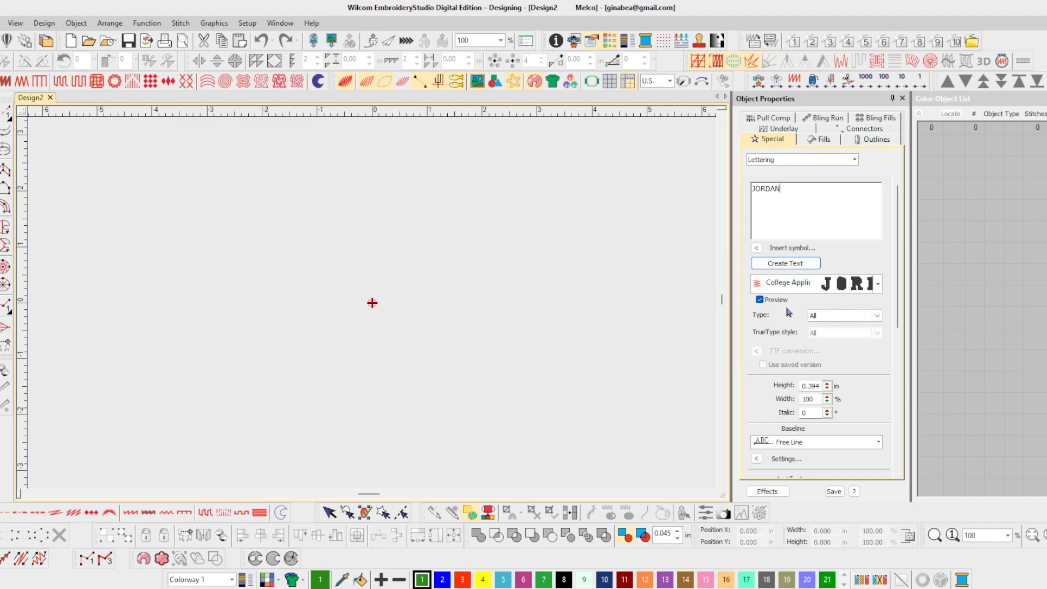
left_click(783, 266)
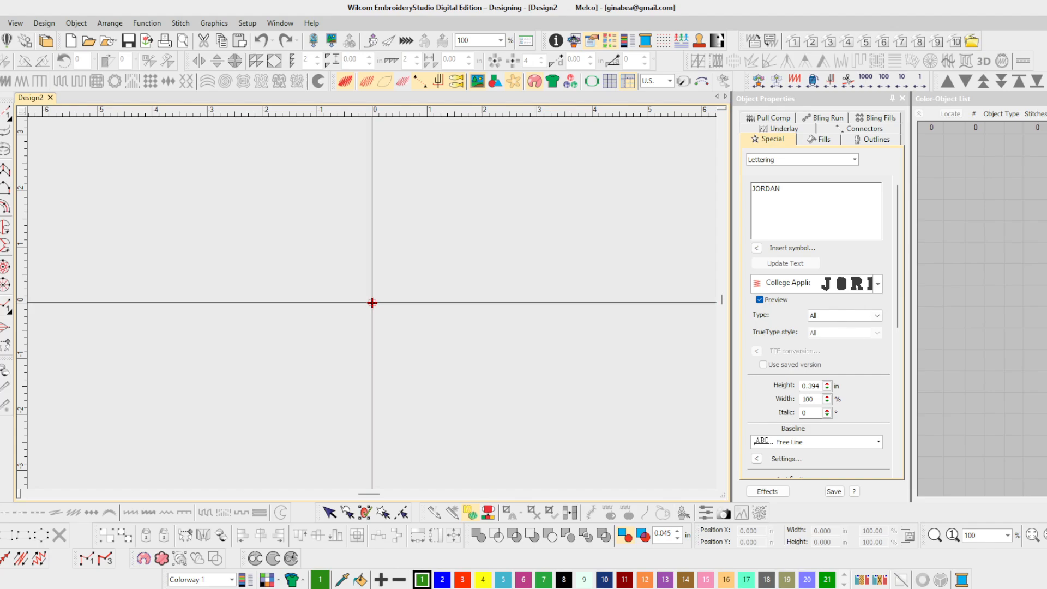
left_click(372, 302)
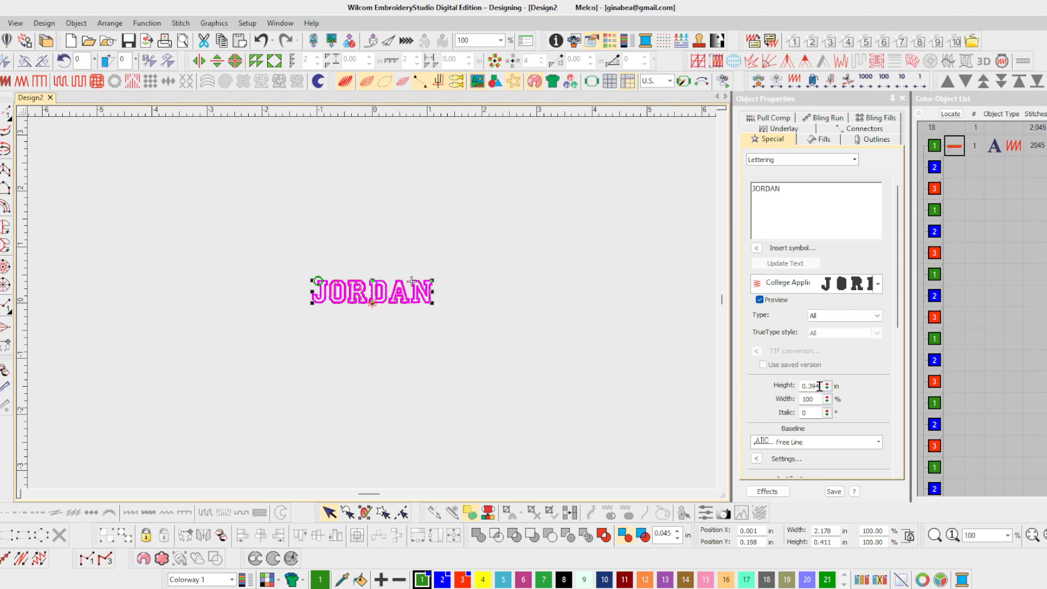
- Set the JORDAN lettering's letter height to 2 in
left_click_drag(822, 385, 787, 385)
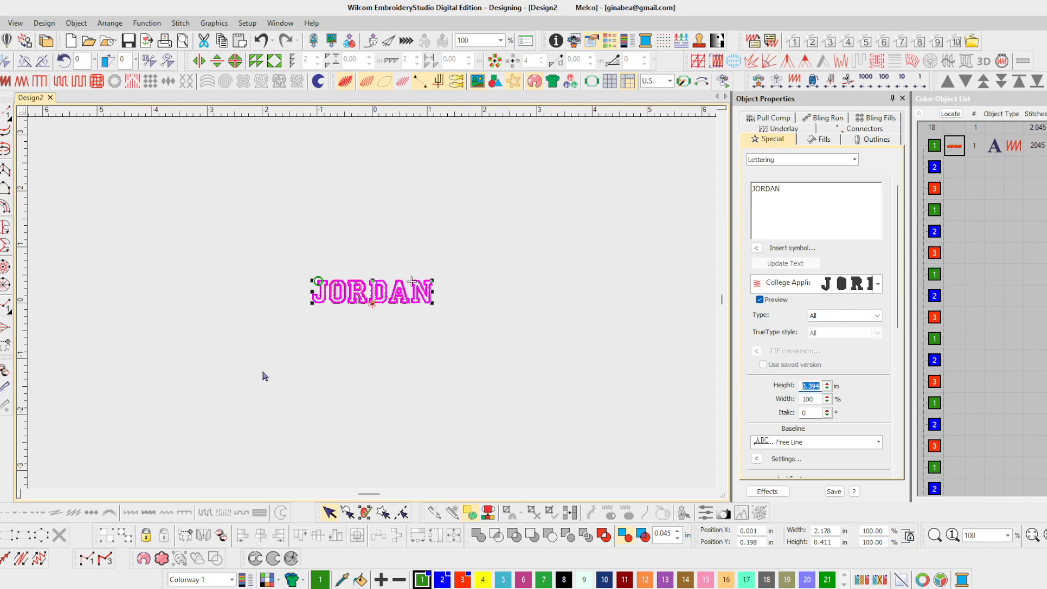
type("2")
key("Return")
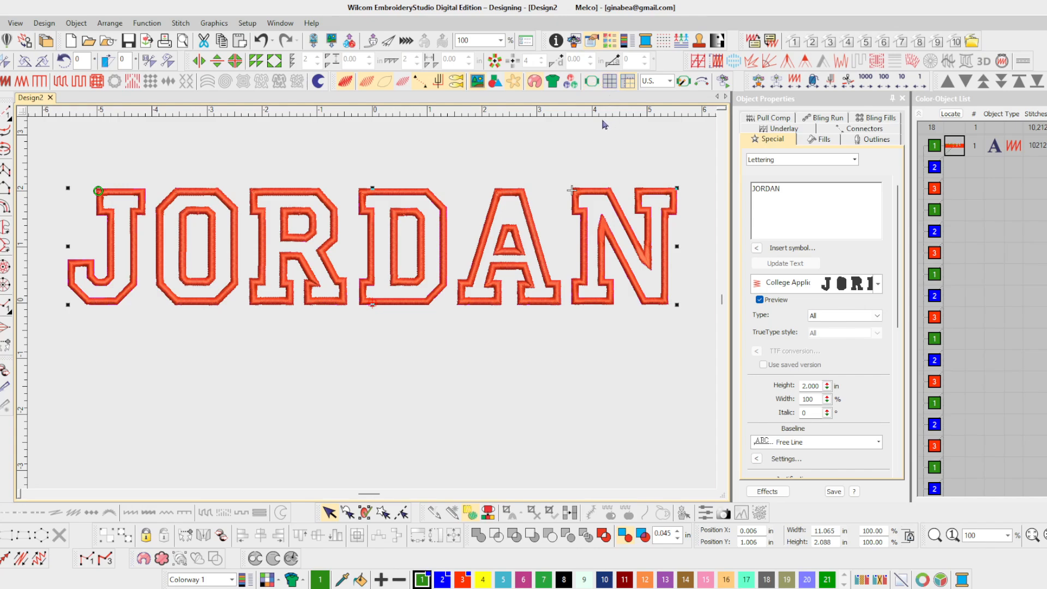
- Show the Brother 200(W) x 200(H) mm hoop in the design
right_click(591, 82)
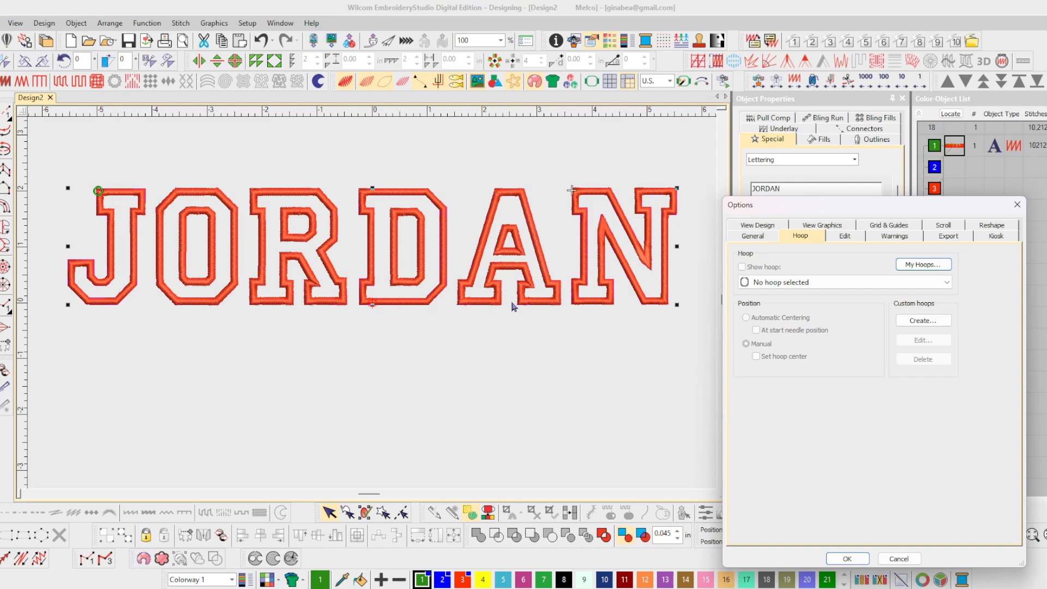
left_click(948, 283)
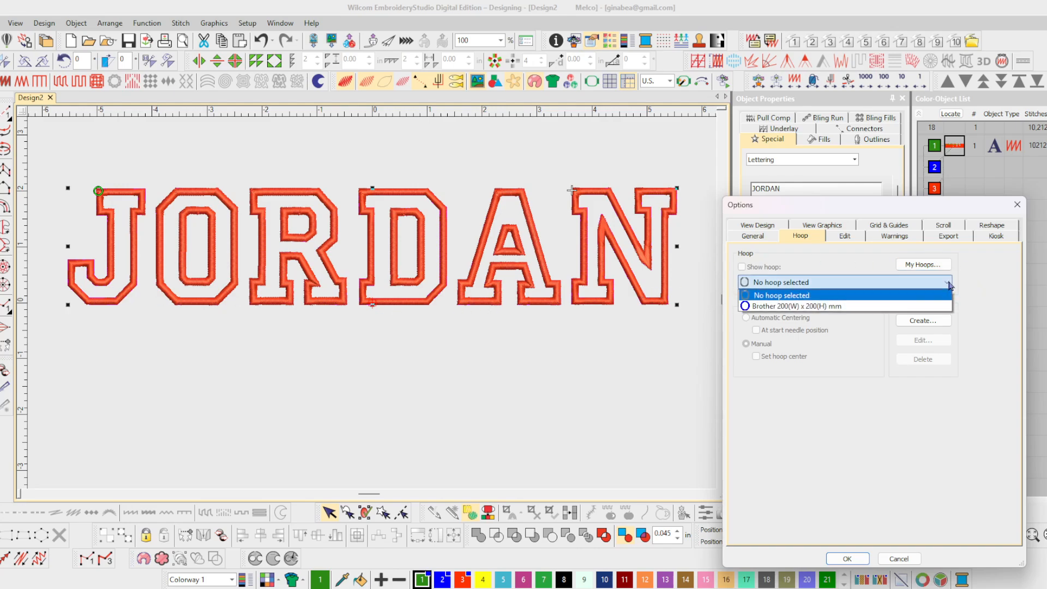
left_click(813, 307)
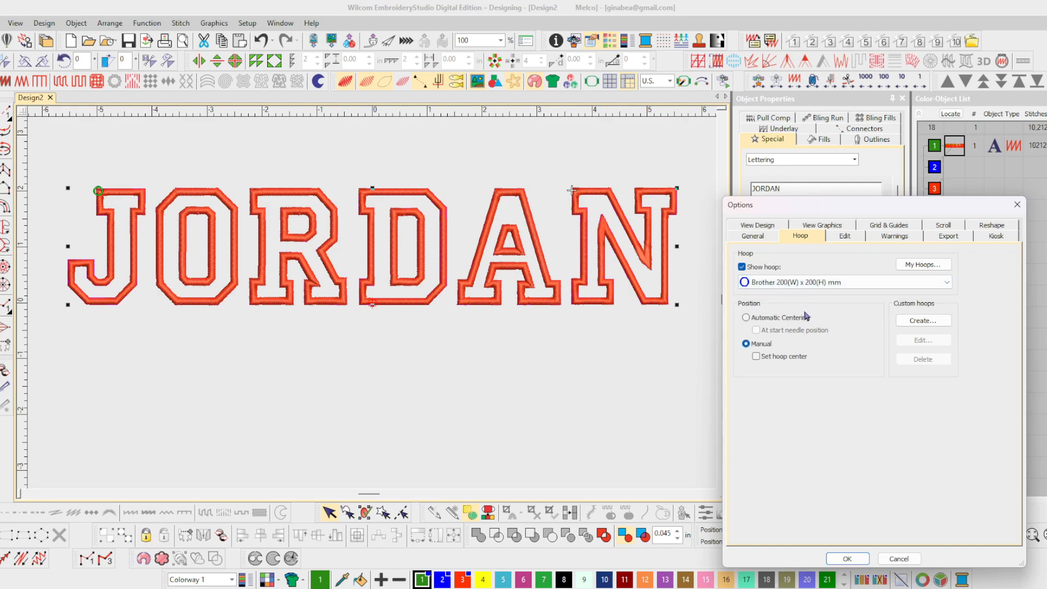
left_click(845, 558)
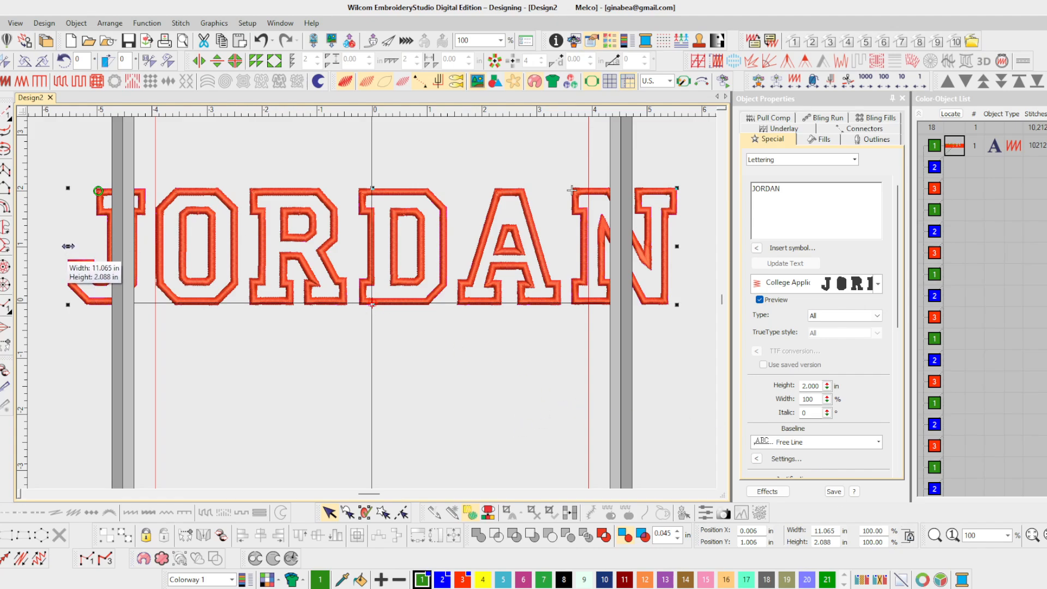
- Resize the lettering to about 7.6 in wide and 2.9 in high so its width fits within the hoop
left_click_drag(68, 246, 158, 245)
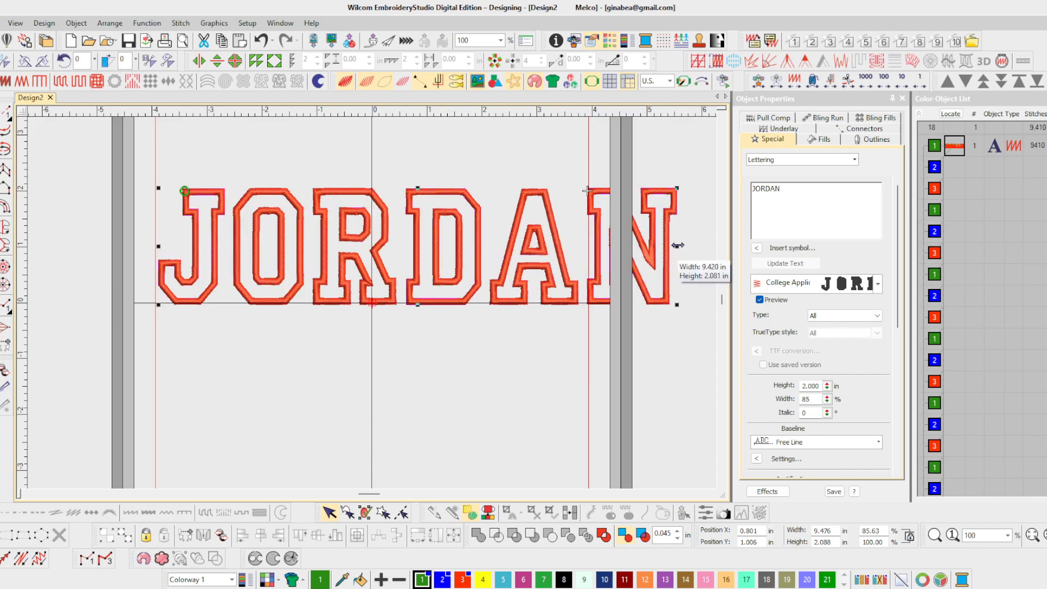
left_click_drag(676, 246, 588, 246)
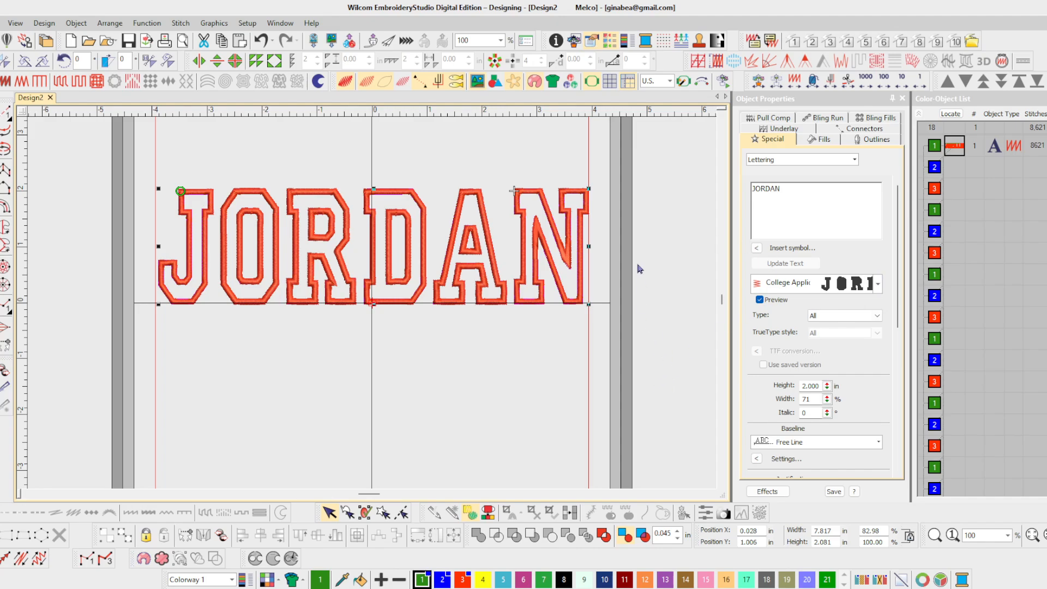
left_click_drag(589, 246, 577, 246)
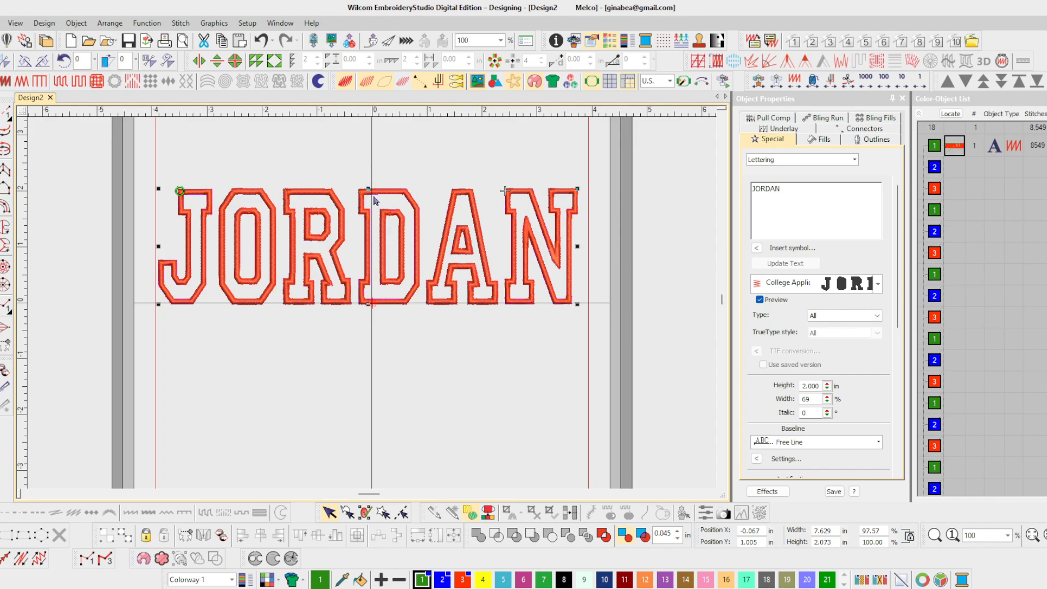
left_click_drag(367, 186, 369, 140)
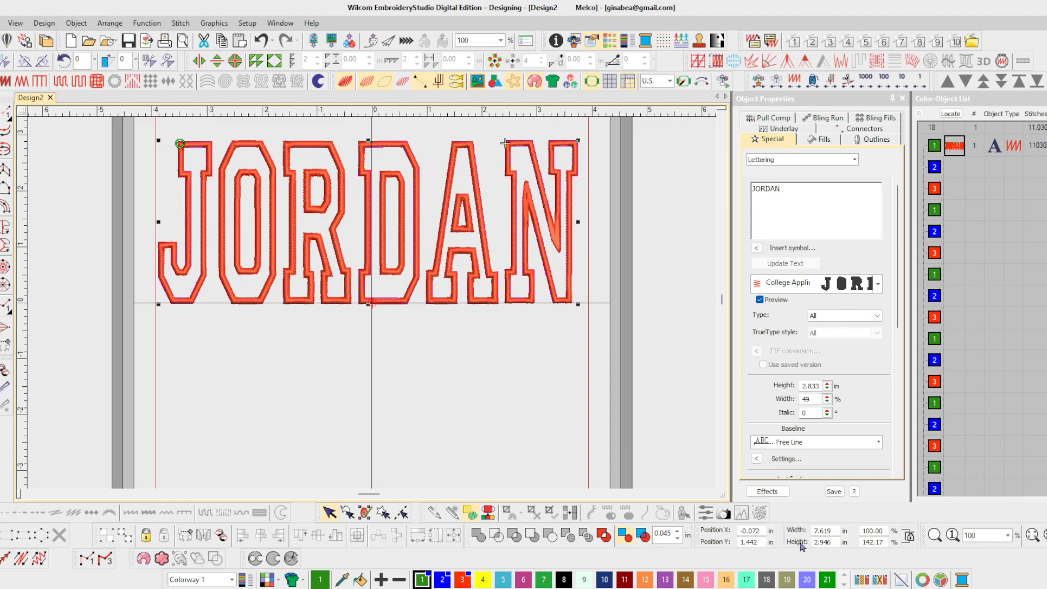
- Center the lettering in the hoop by setting its X and Y positions to 0
double_click(764, 532)
type("0")
double_click(754, 542)
type("0")
key("Return")
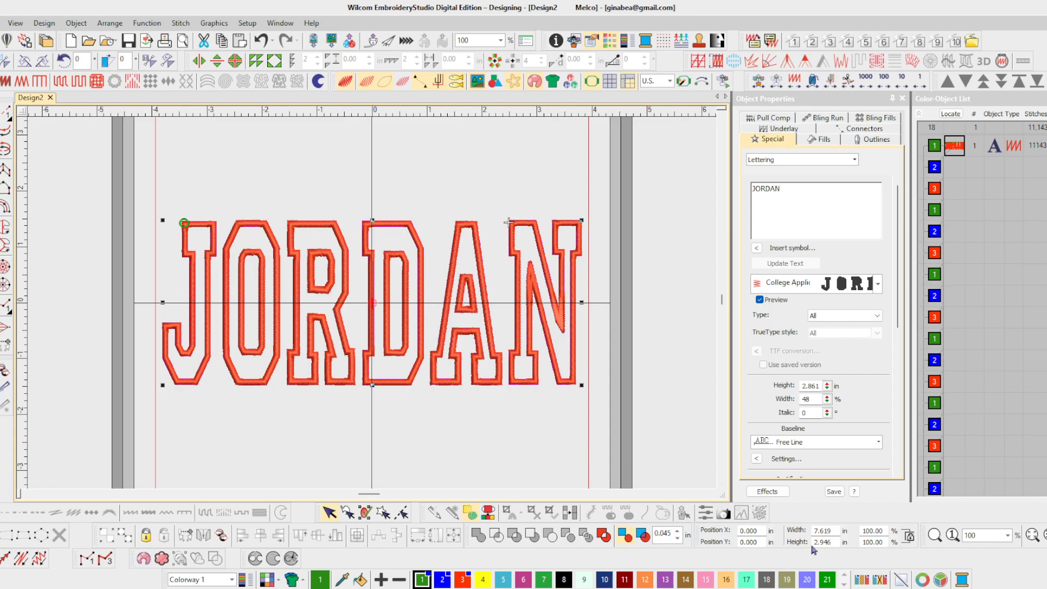
- Set the lettering object's overall height to 3 in
double_click(836, 542)
type("3")
key("Return")
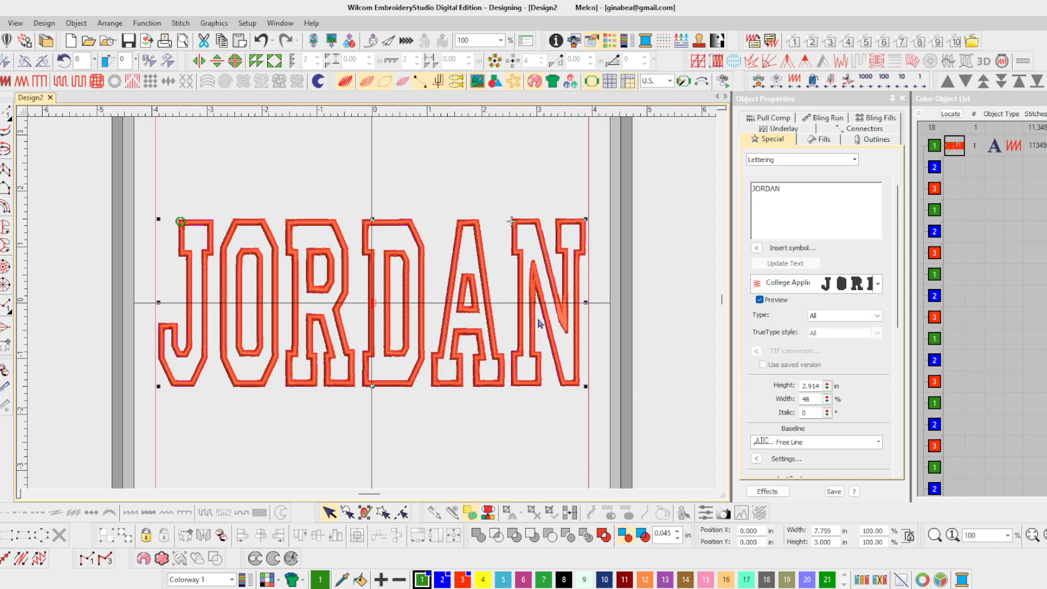
- Apply the arched Lettering Art preset 2 to the JORDAN text
left_click_drag(903, 218, 926, 387)
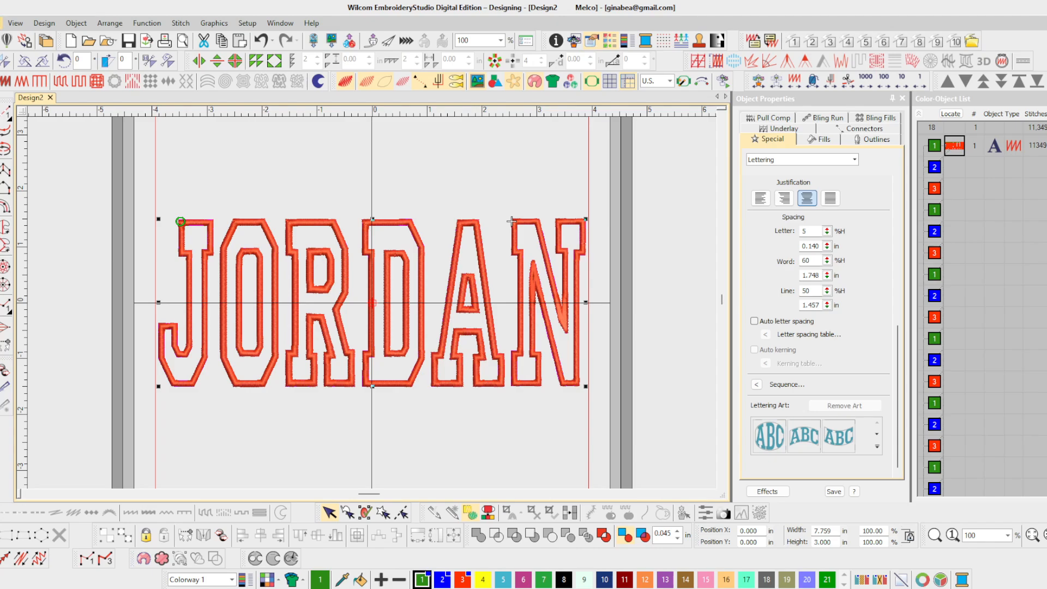
key("alt+e")
mouse_move(51, 297)
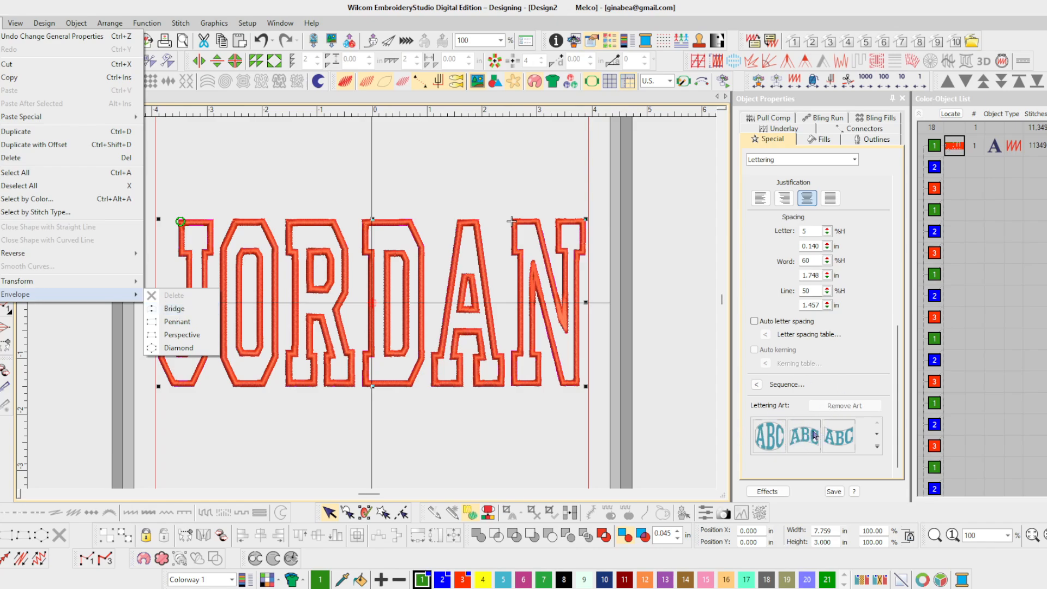
left_click(818, 451)
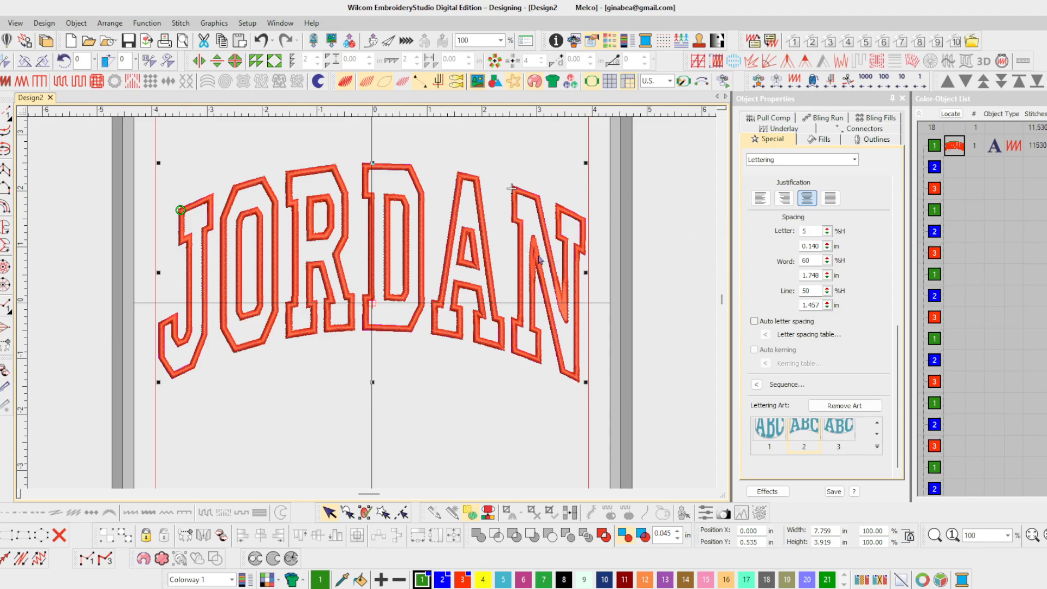
- Switch the units to Metric and measure at the overlapping satin columns inside the letter N
left_click(934, 535)
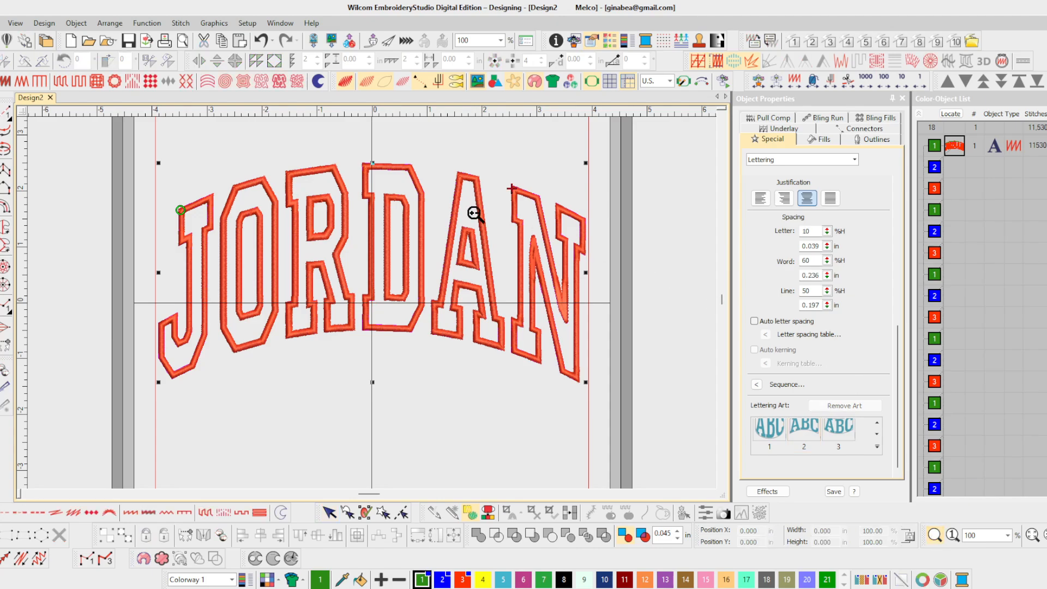
mouse_move(492, 221)
left_mouse_down()
mouse_move(574, 235)
mouse_move(567, 289)
left_mouse_up()
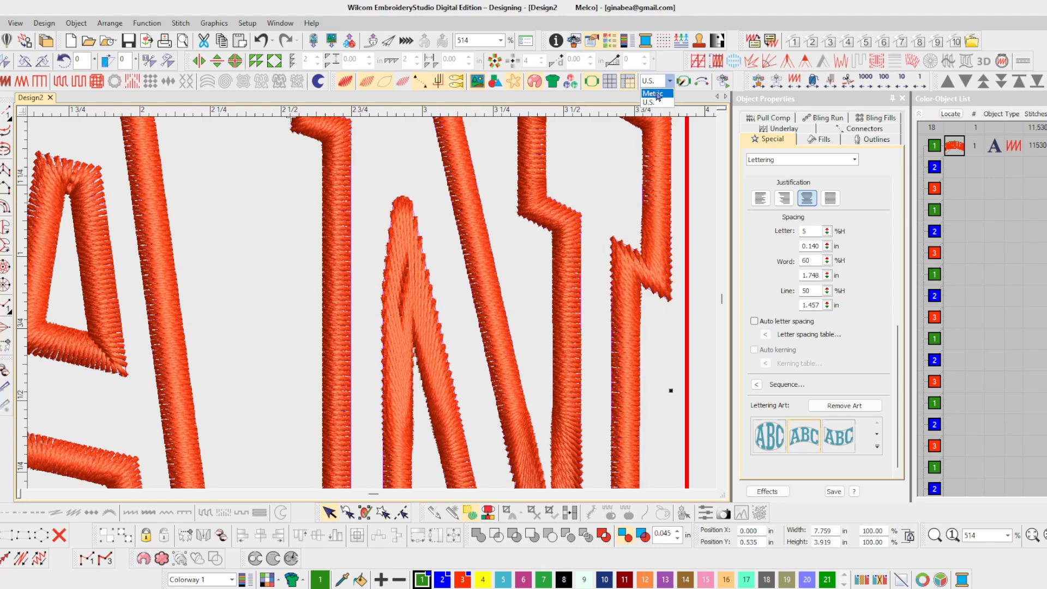
left_click(652, 93)
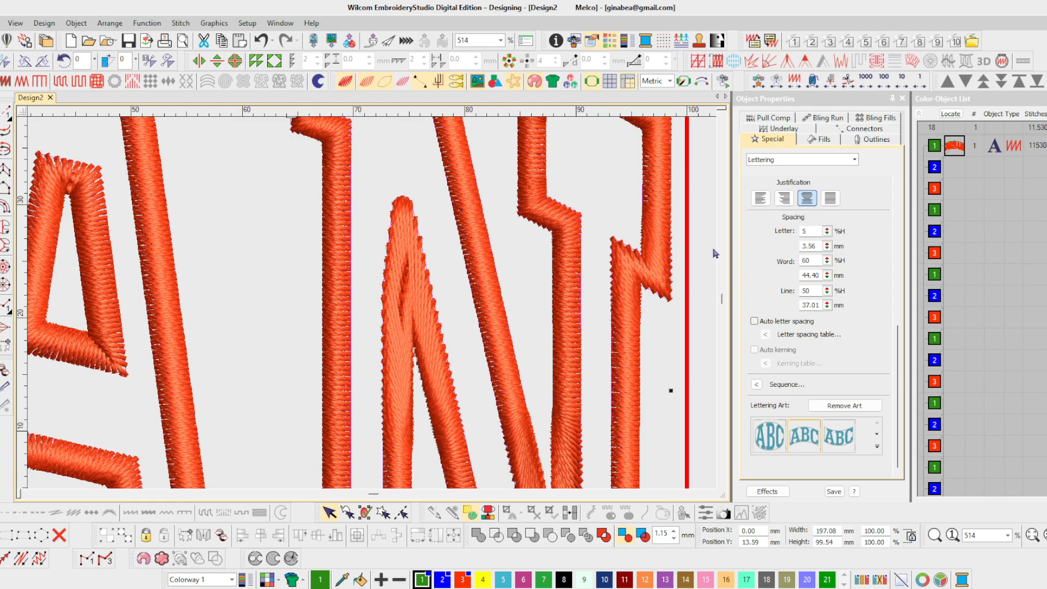
key("m")
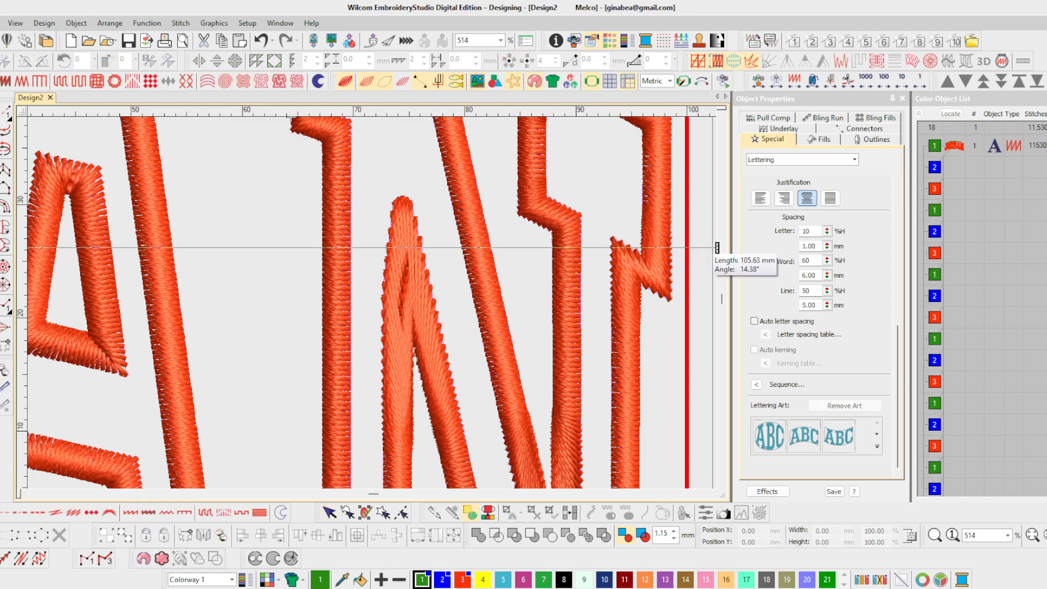
left_click(413, 334)
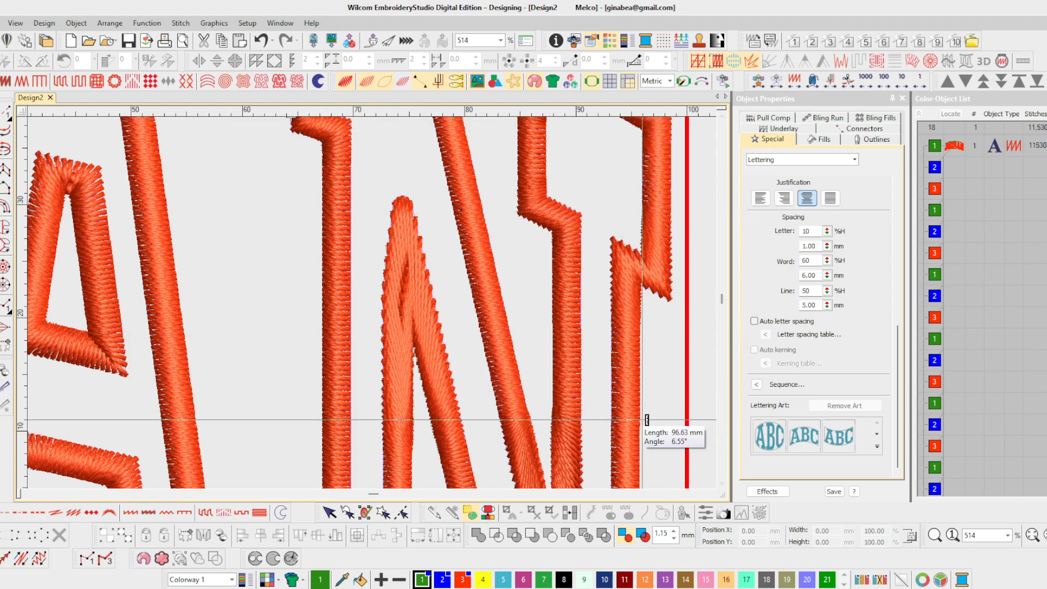
key("0")
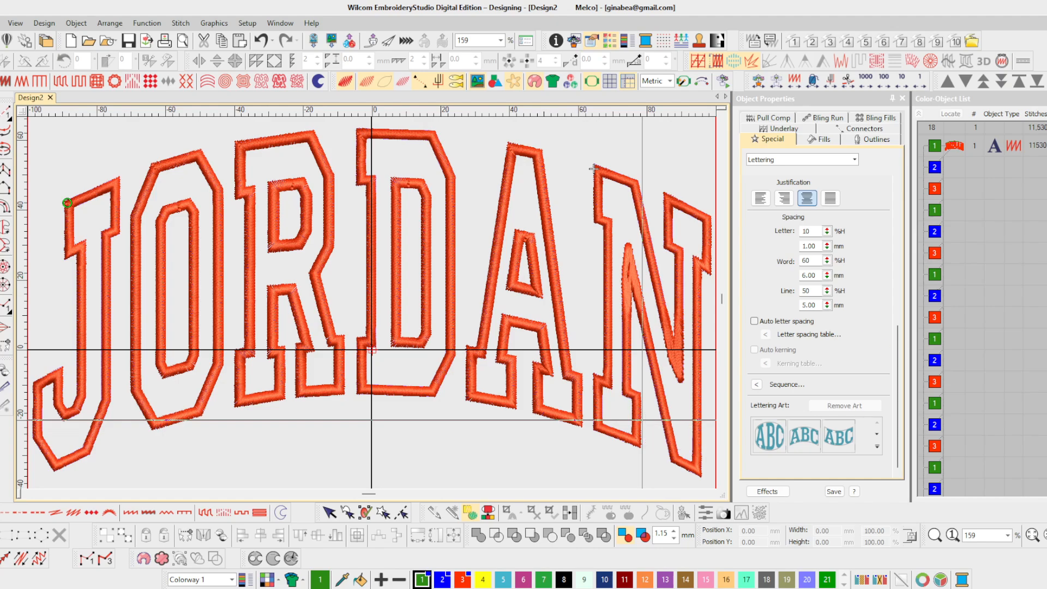
- Break the arched JORDAN lettering apart into individual letters, and break the J into its separate stitch objects
left_click(937, 147)
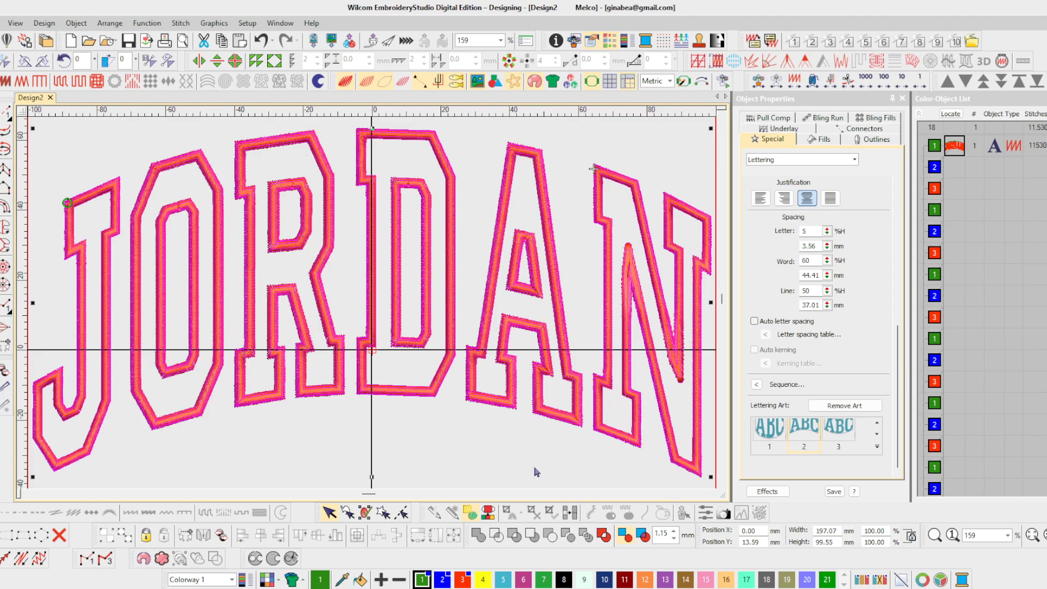
left_click(221, 535)
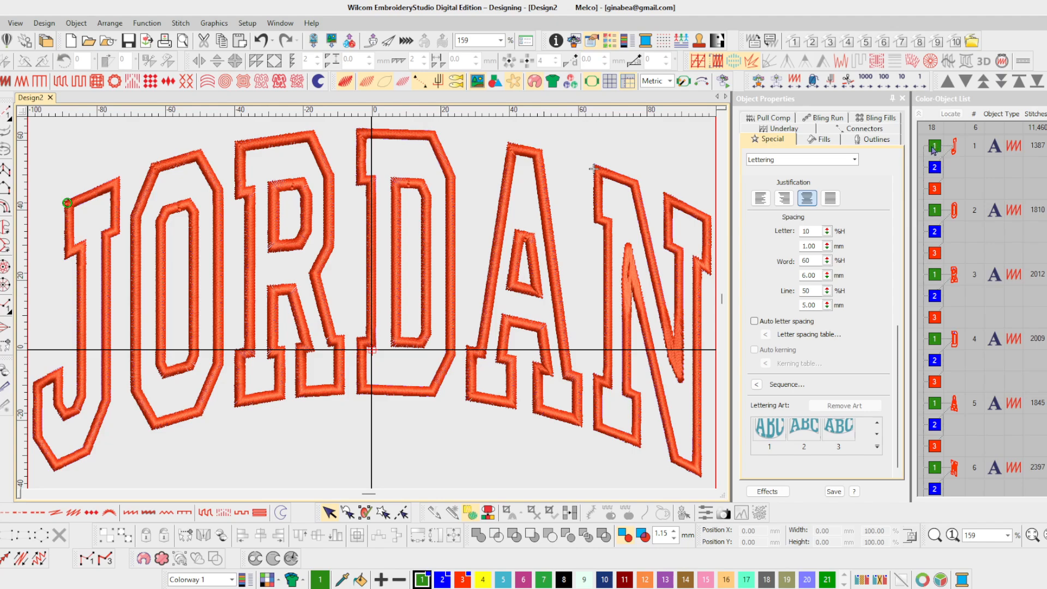
left_click(86, 456)
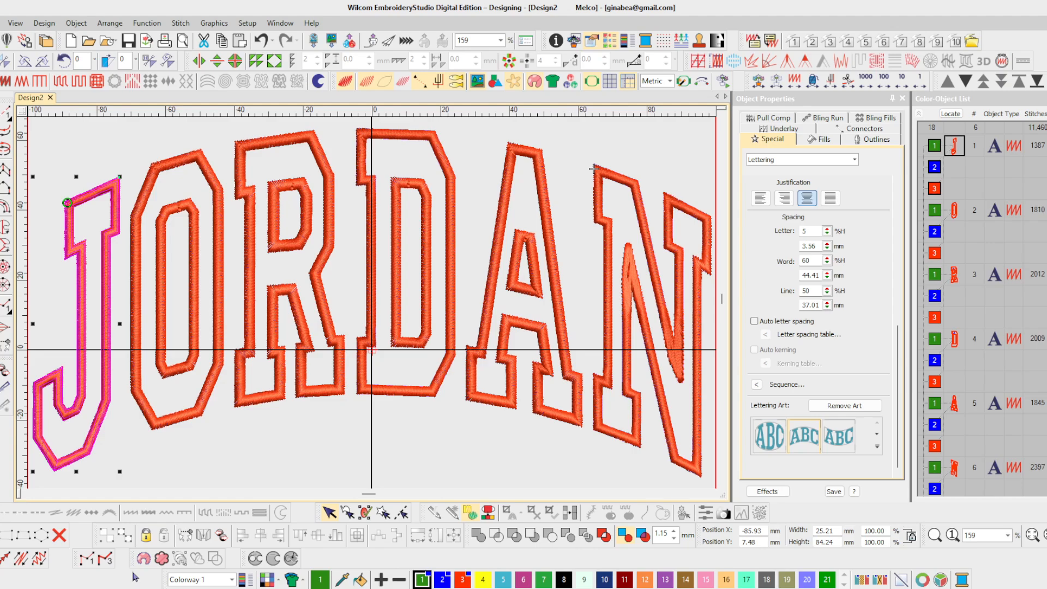
left_click(221, 537)
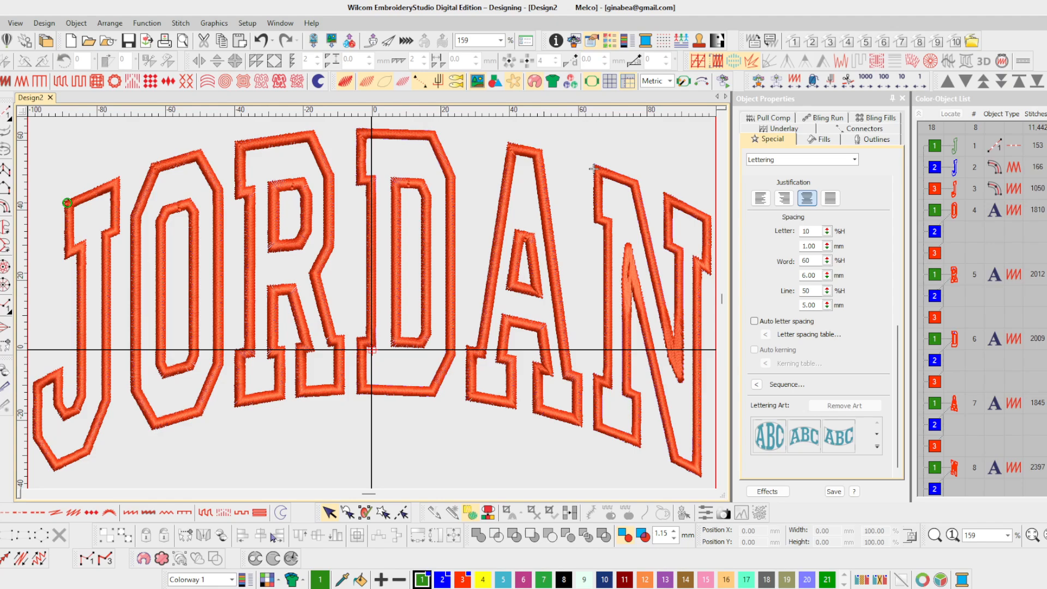
- Break the letters O, R, D, A and N apart, one at a time, into their separate stitch objects
left_click(191, 419)
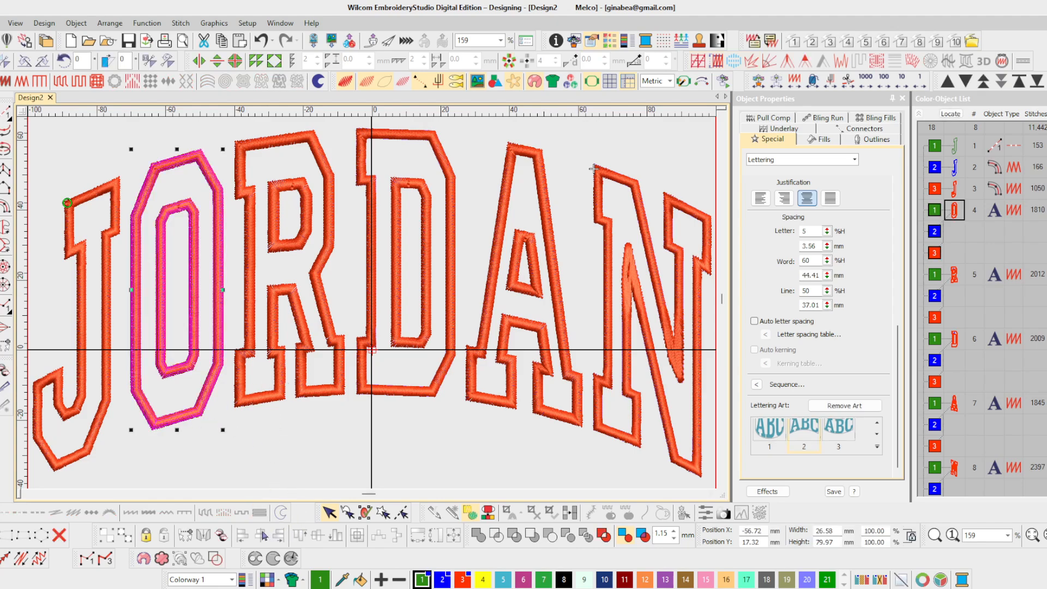
left_click(222, 537)
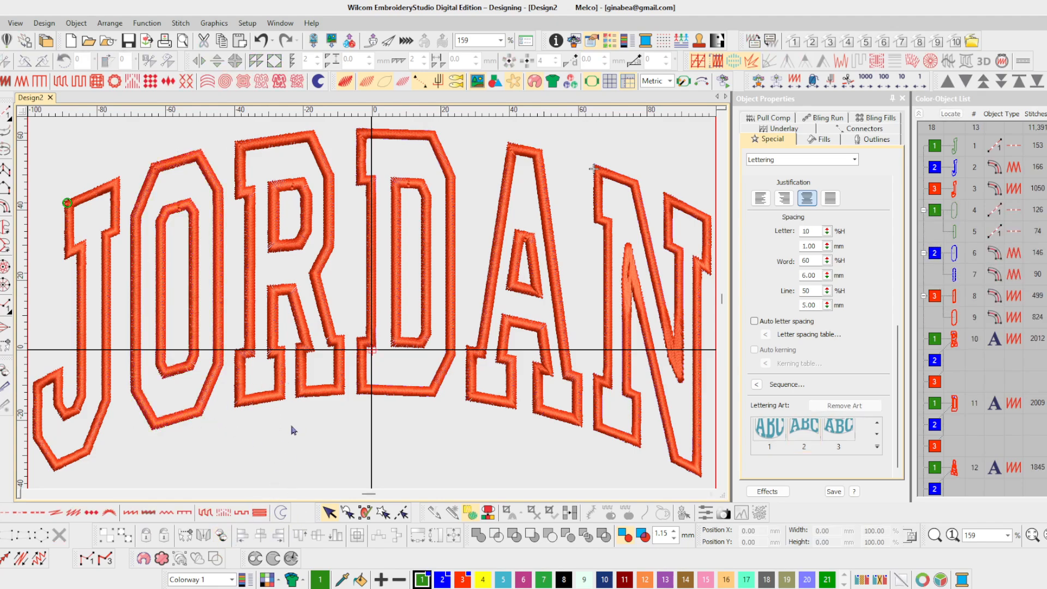
left_click(272, 399)
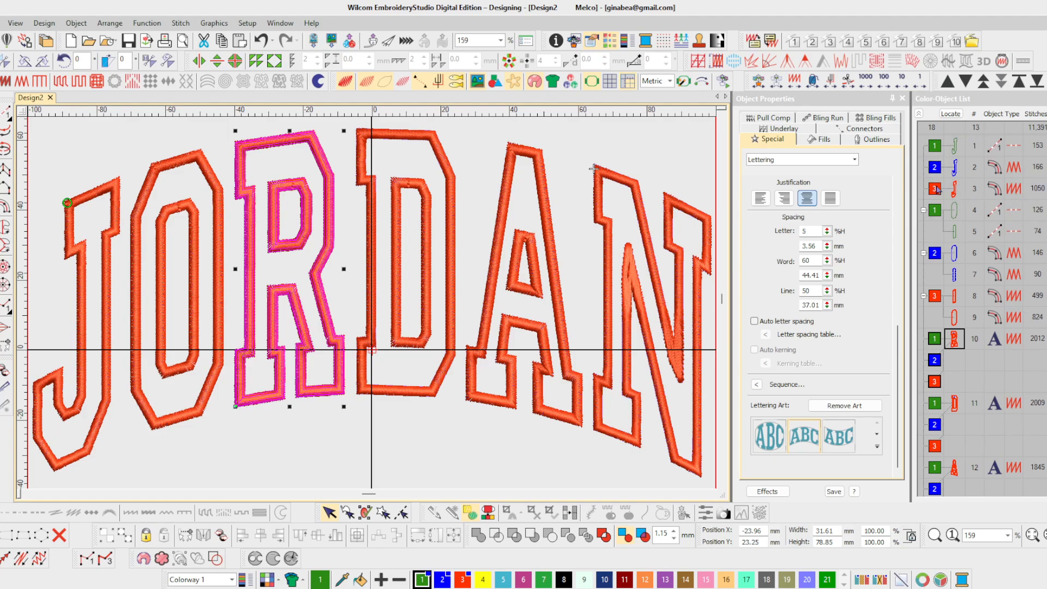
left_click(222, 535)
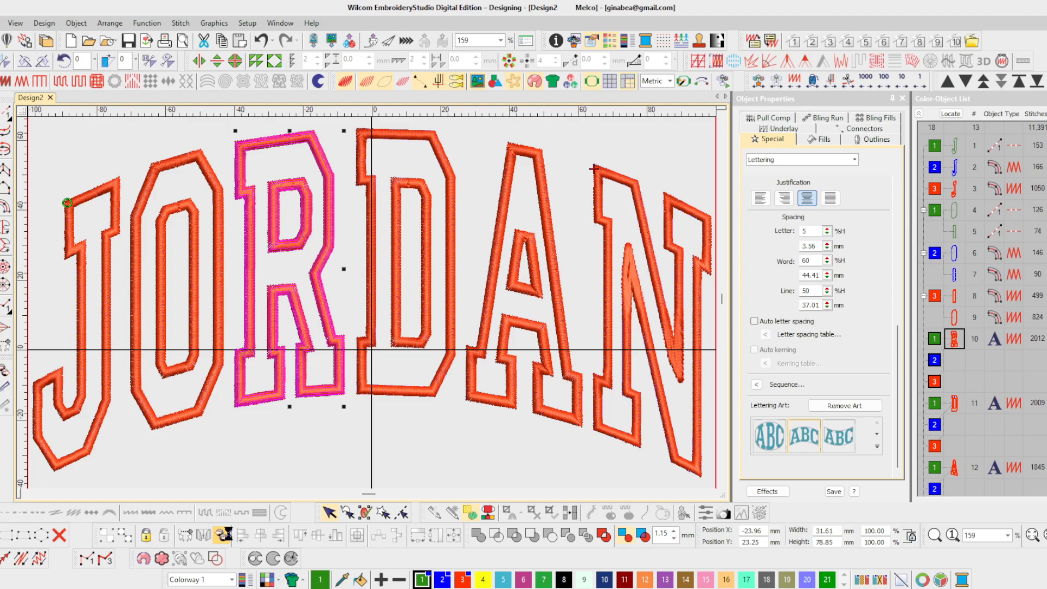
left_click(421, 397)
left_click(221, 536)
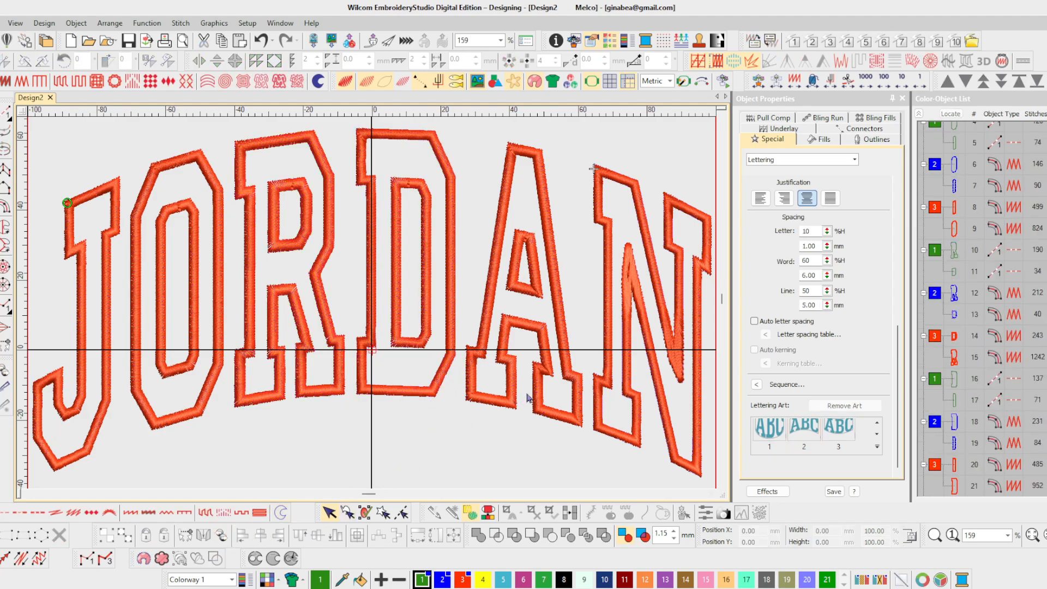
left_click(498, 409)
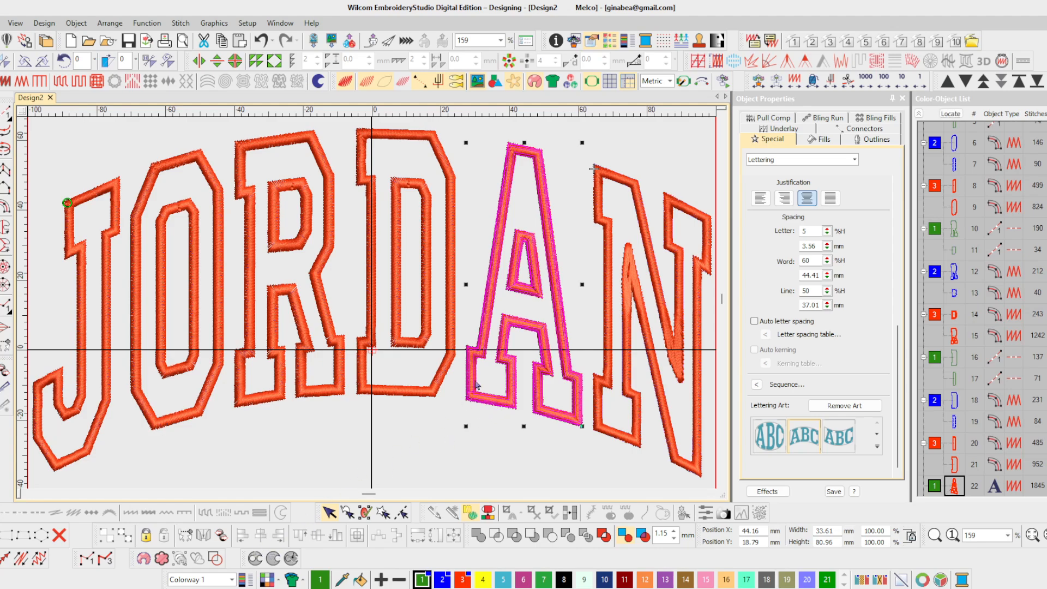
left_click(222, 536)
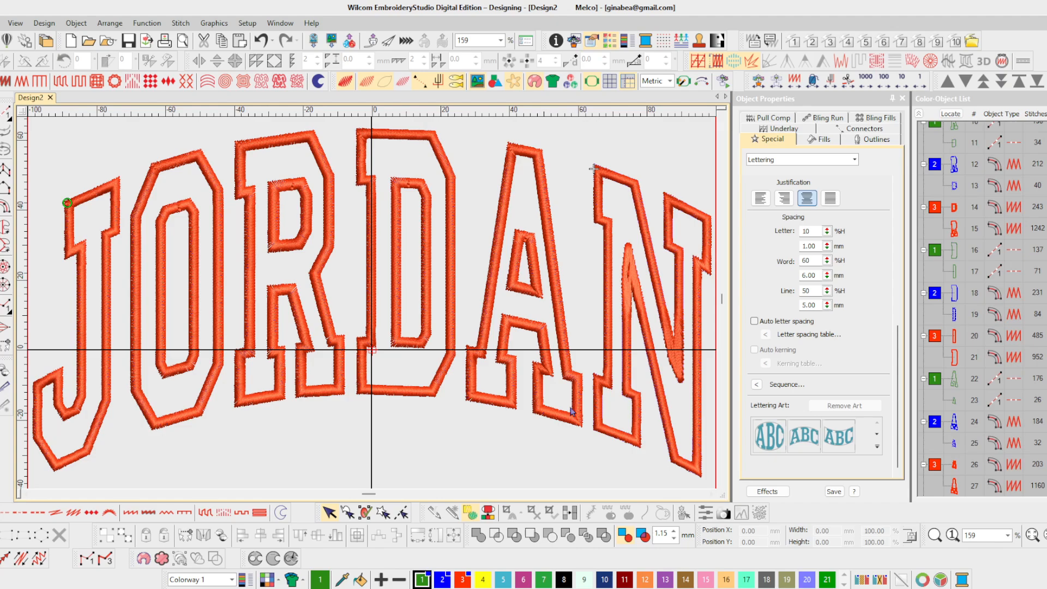
left_click(610, 433)
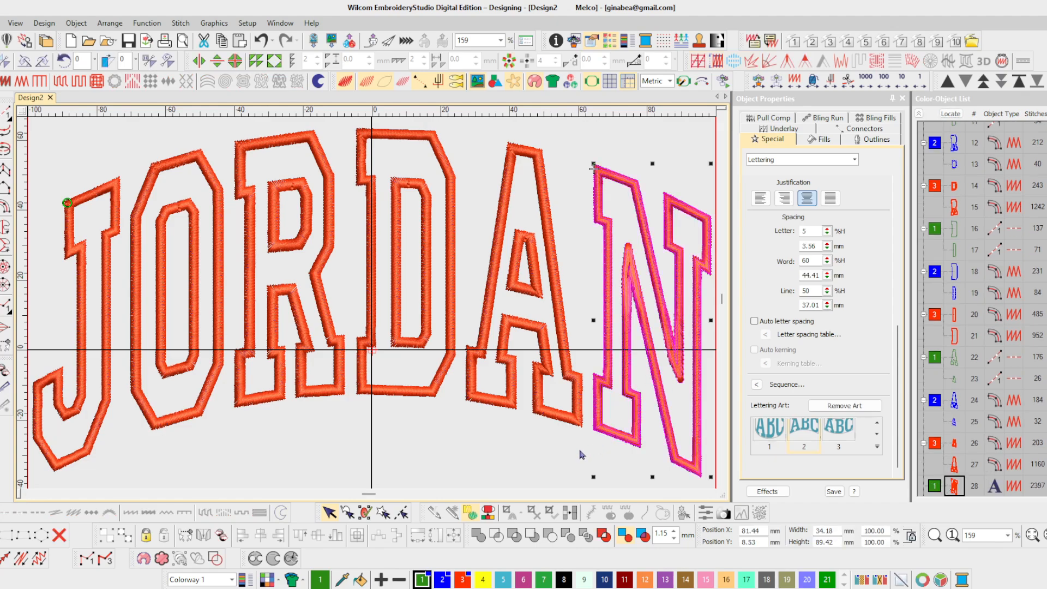
left_click(221, 535)
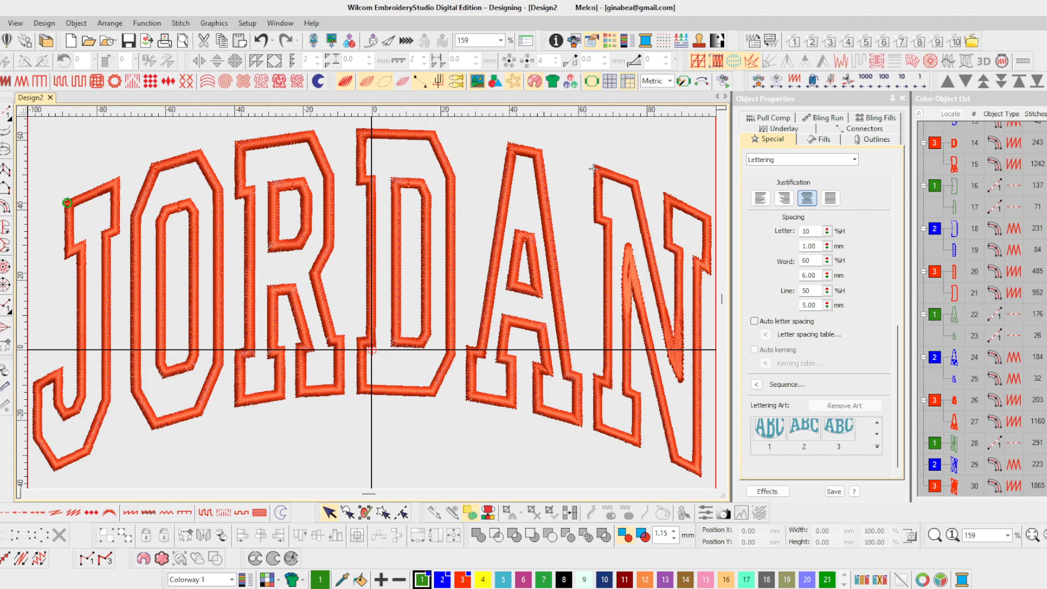
- Optimize the color changes of the whole design so that objects of the same color are sequenced together
scroll(981, 306, "down", 1)
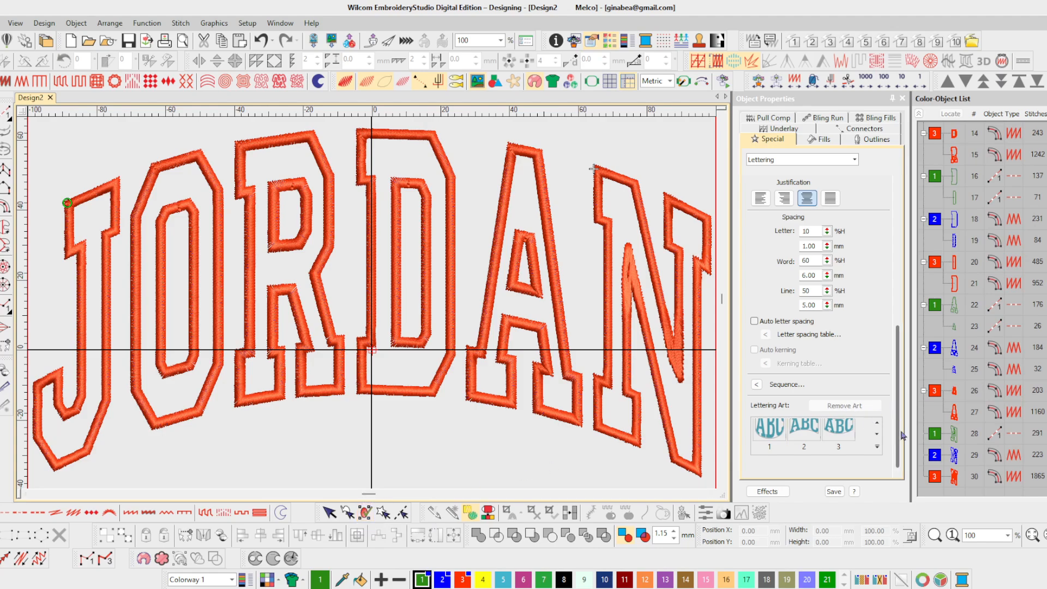
left_click(44, 23)
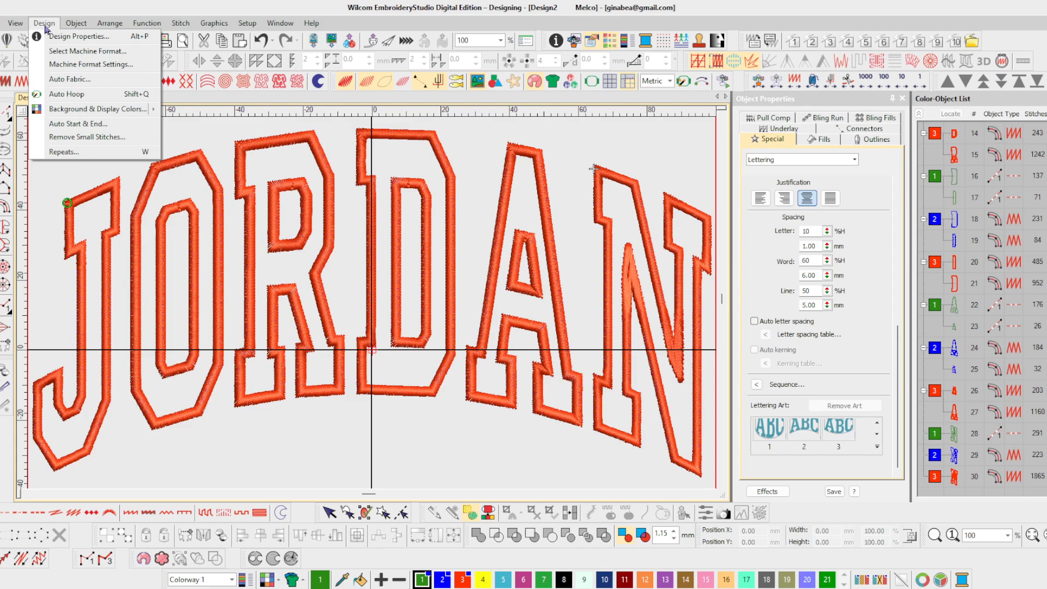
mouse_move(111, 26)
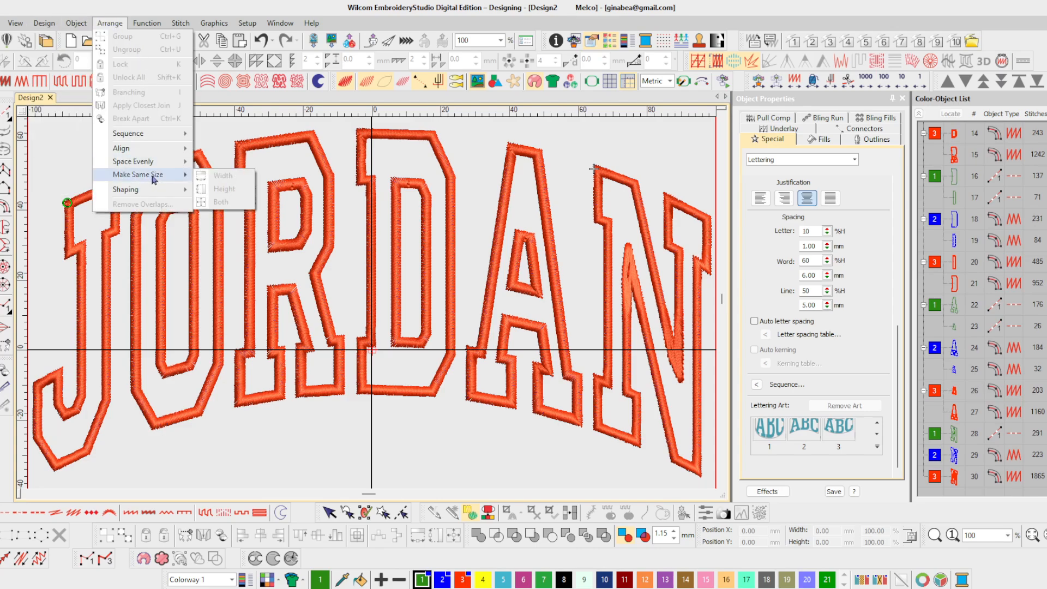
mouse_move(146, 136)
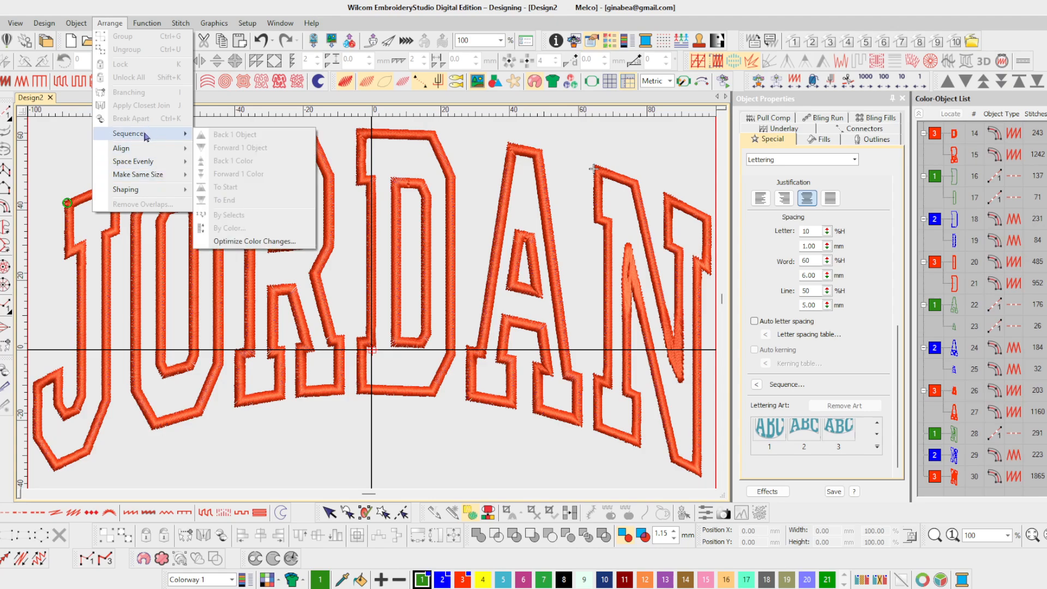
left_click(238, 242)
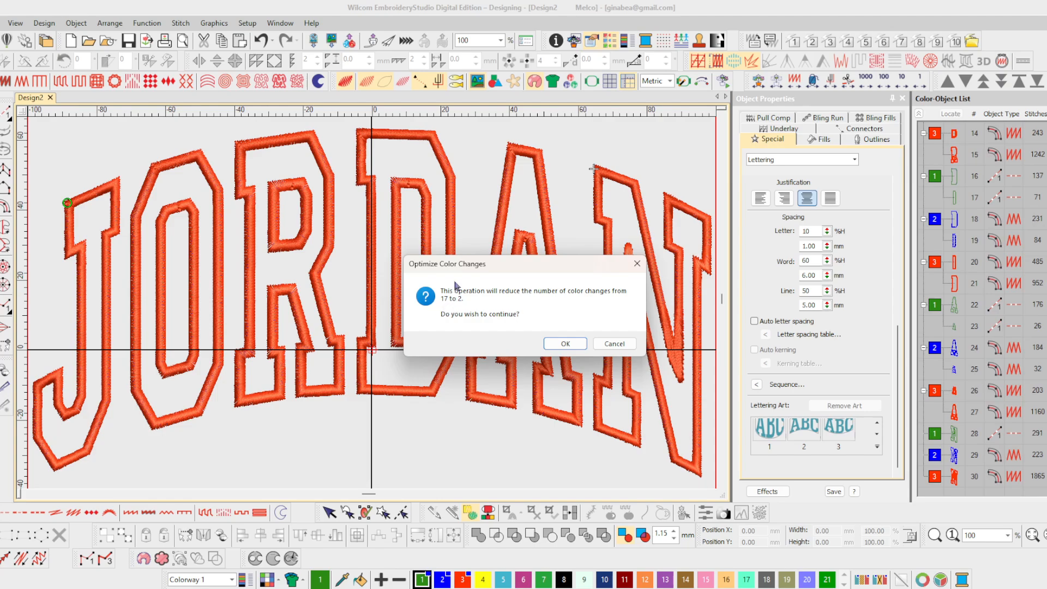
left_click(562, 343)
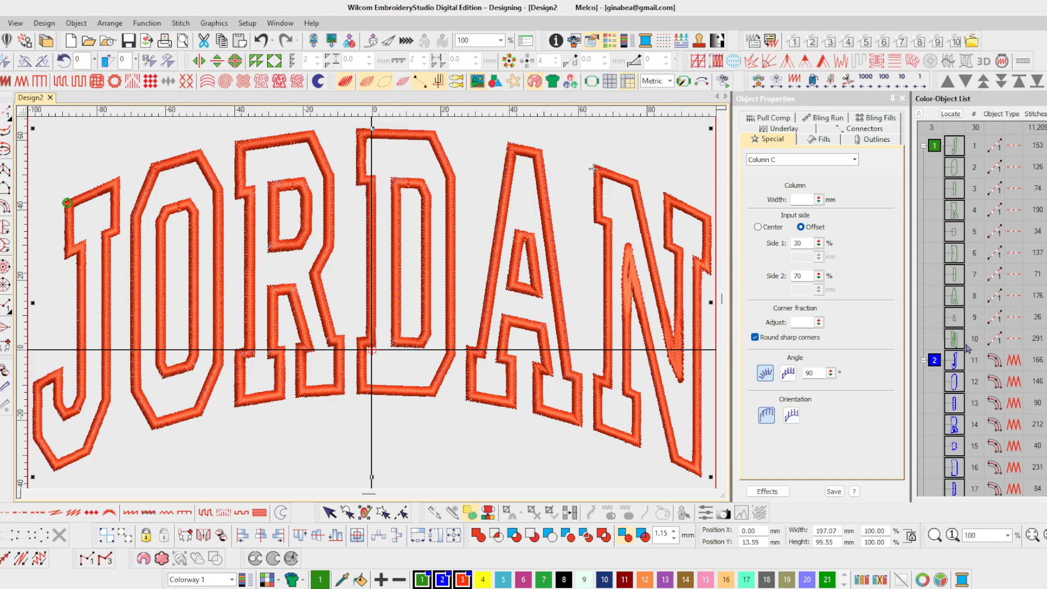
- Review the resequenced objects, select all color 1 travel runs and try to set their stitch length to 4 mm
scroll(986, 309, "down", 5)
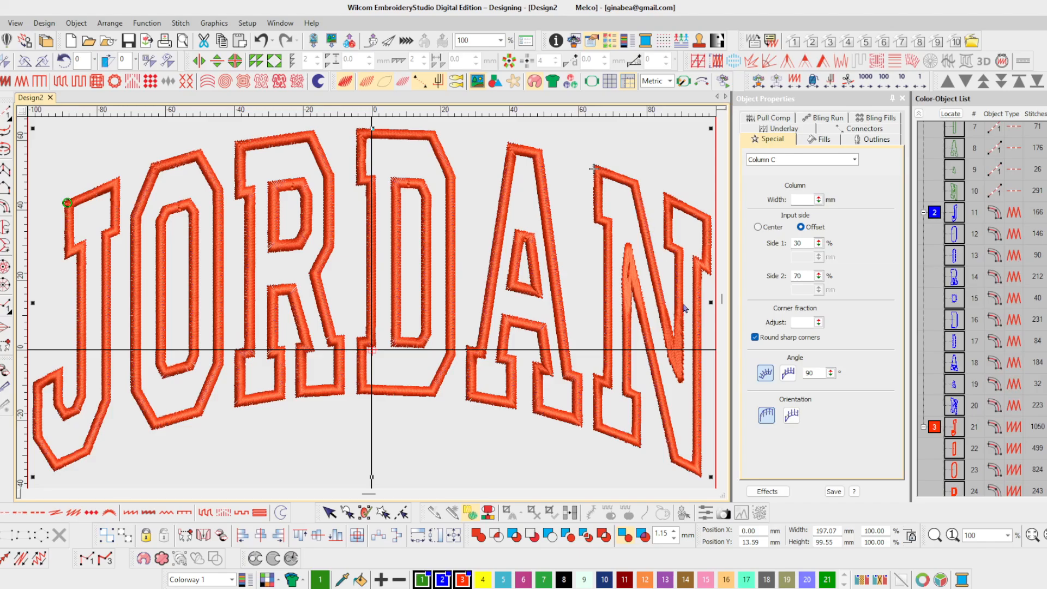
scroll(982, 309, "down", 3)
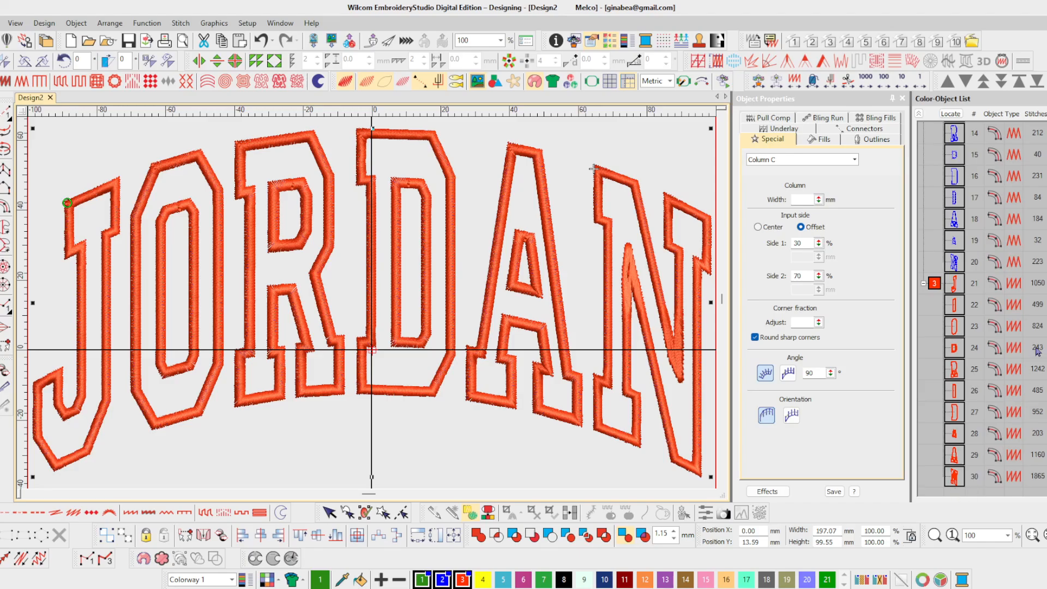
scroll(981, 309, "up", 5)
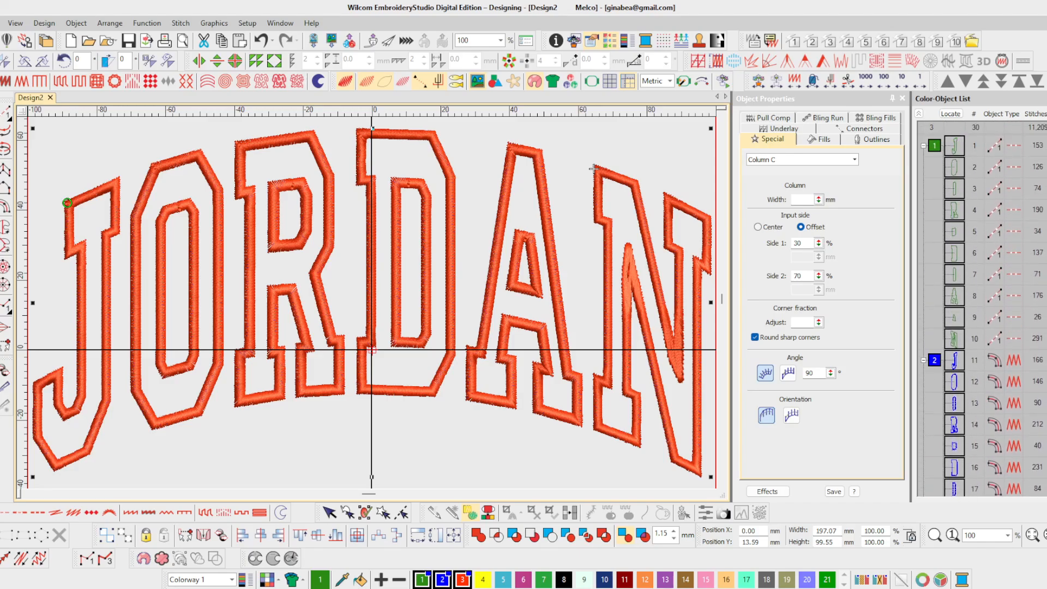
left_click(935, 147)
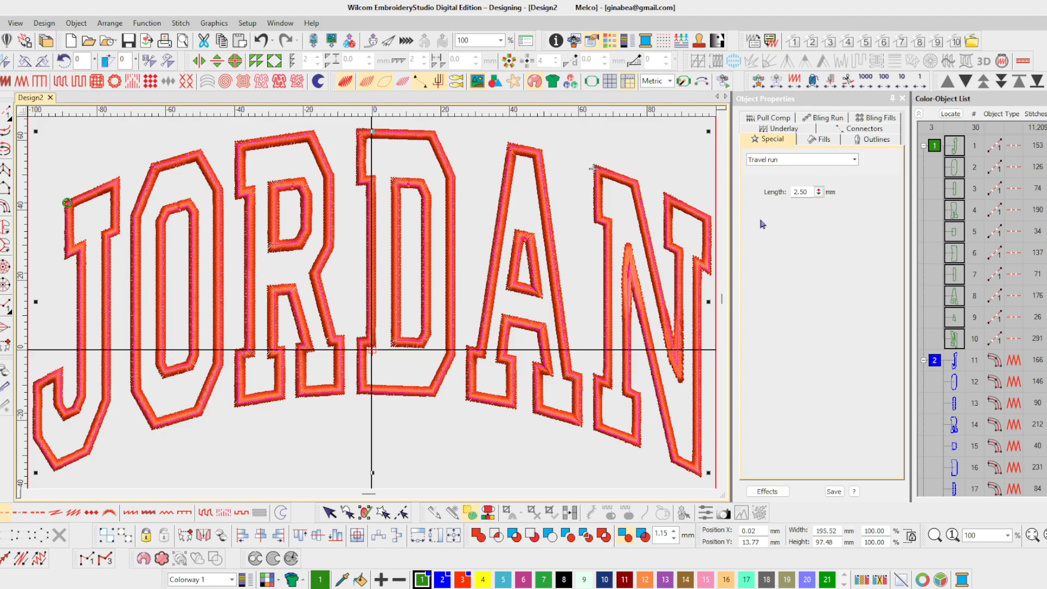
double_click(809, 190)
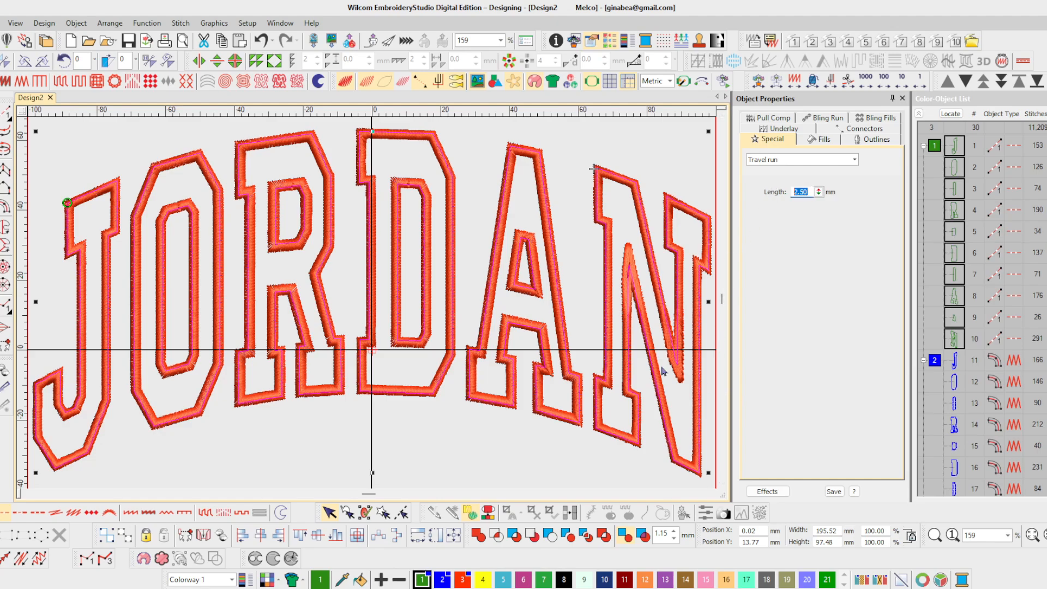
type("4")
key("Escape")
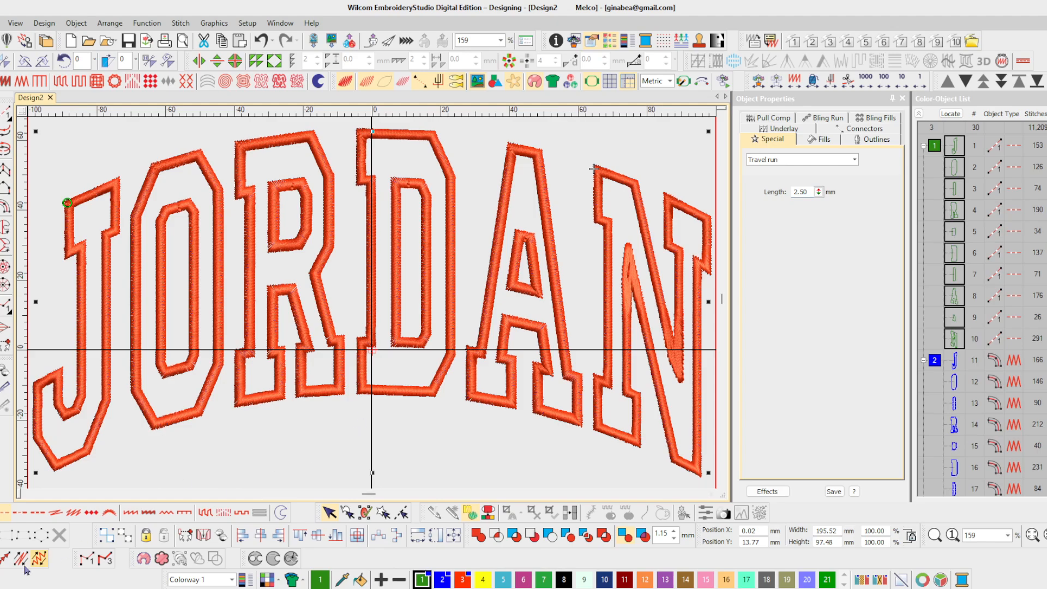
double_click(806, 192)
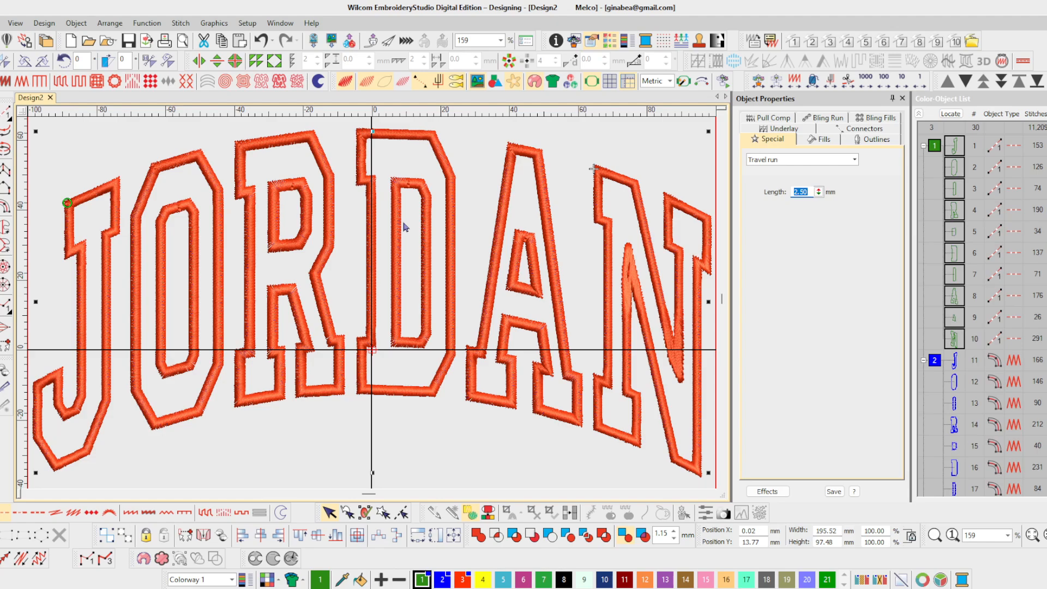
type("4")
key("Escape")
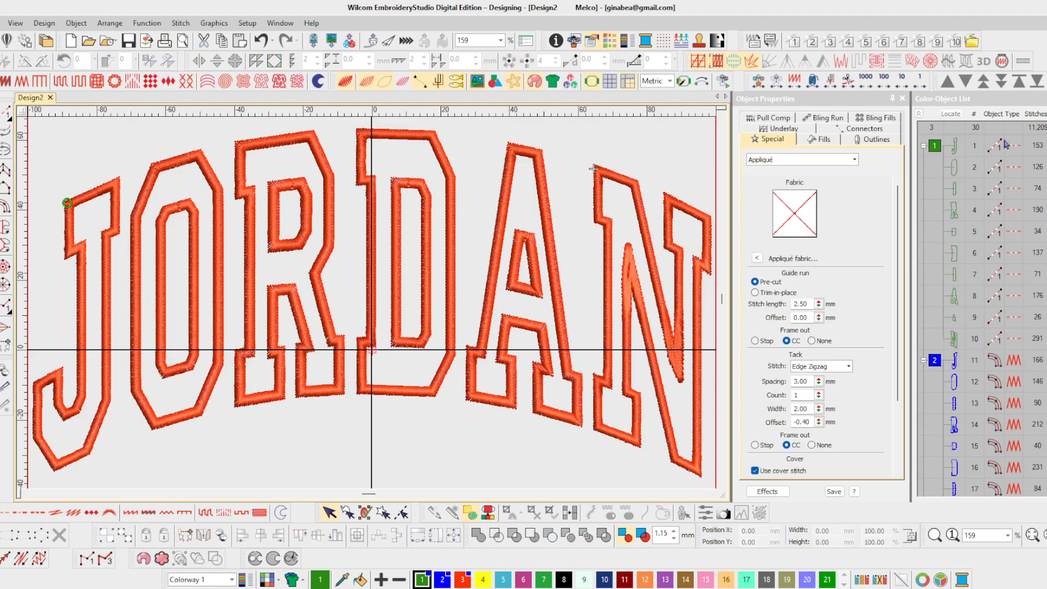
- Try to set the stitch length of the letter J's travel run alone to 4 mm
left_click(960, 151)
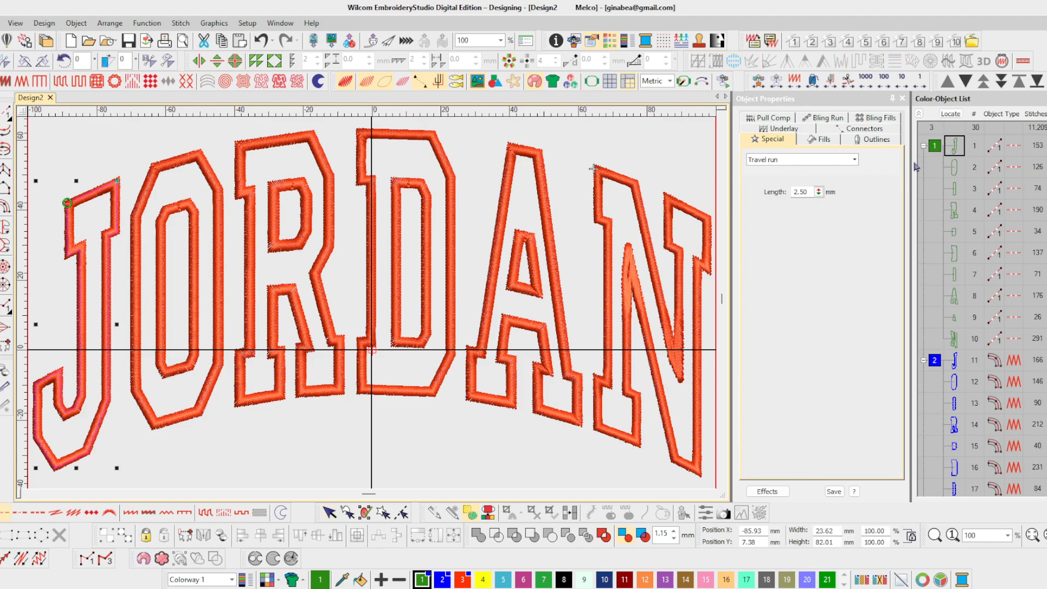
double_click(804, 192)
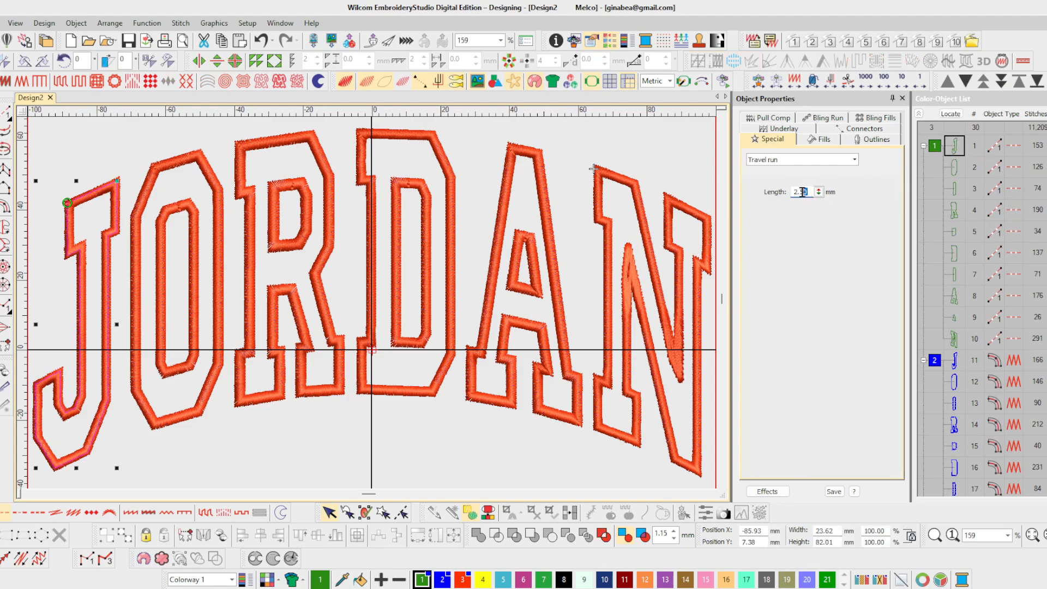
type("4")
key("Escape")
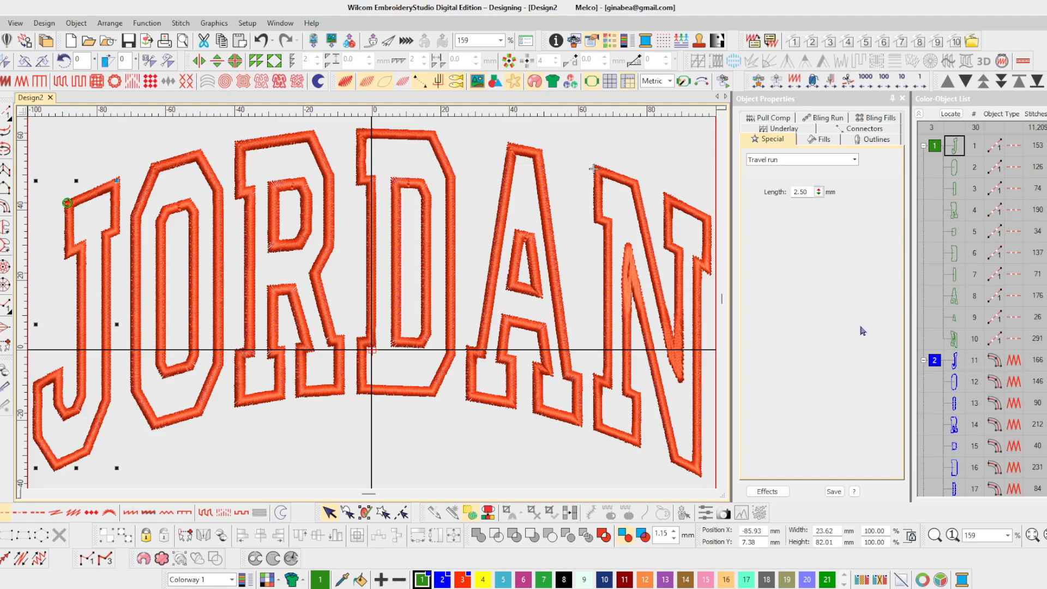
- Select all color 3 satin borders and set their column width to 3 mm
scroll(948, 294, "down", 5)
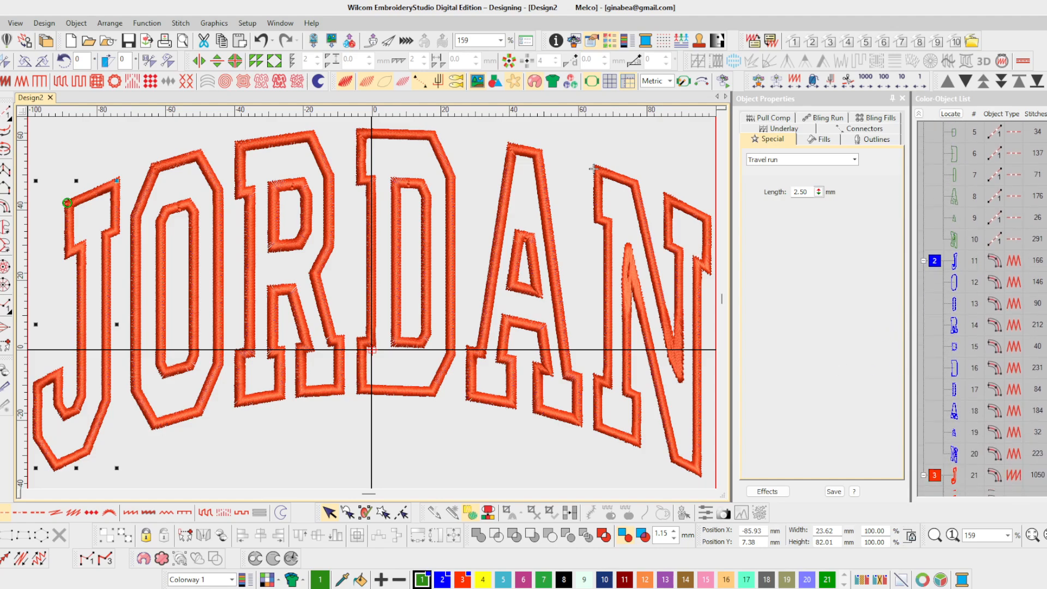
left_click(959, 250)
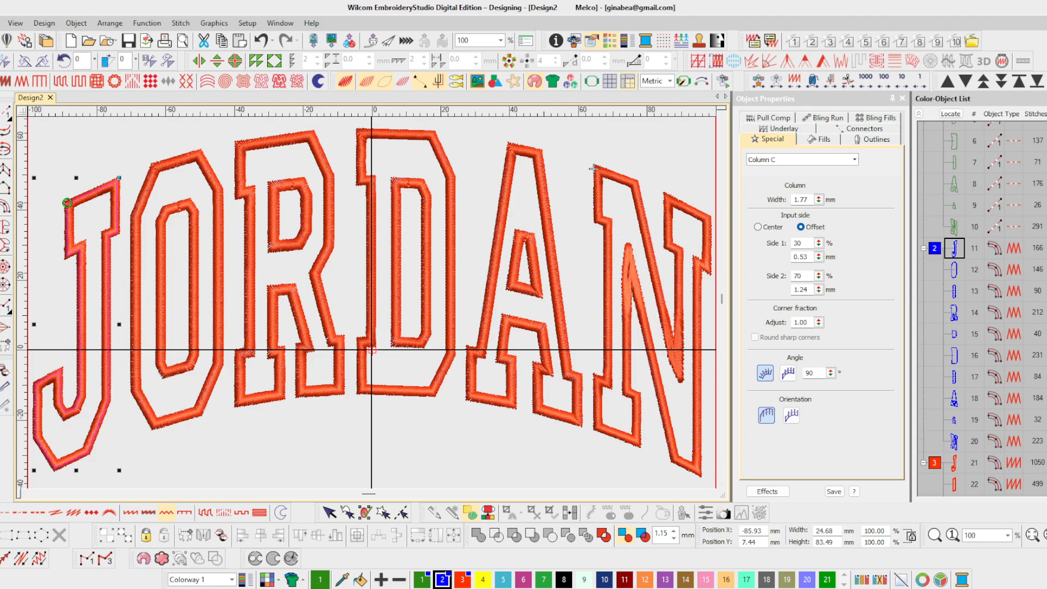
scroll(938, 292, "down", 3)
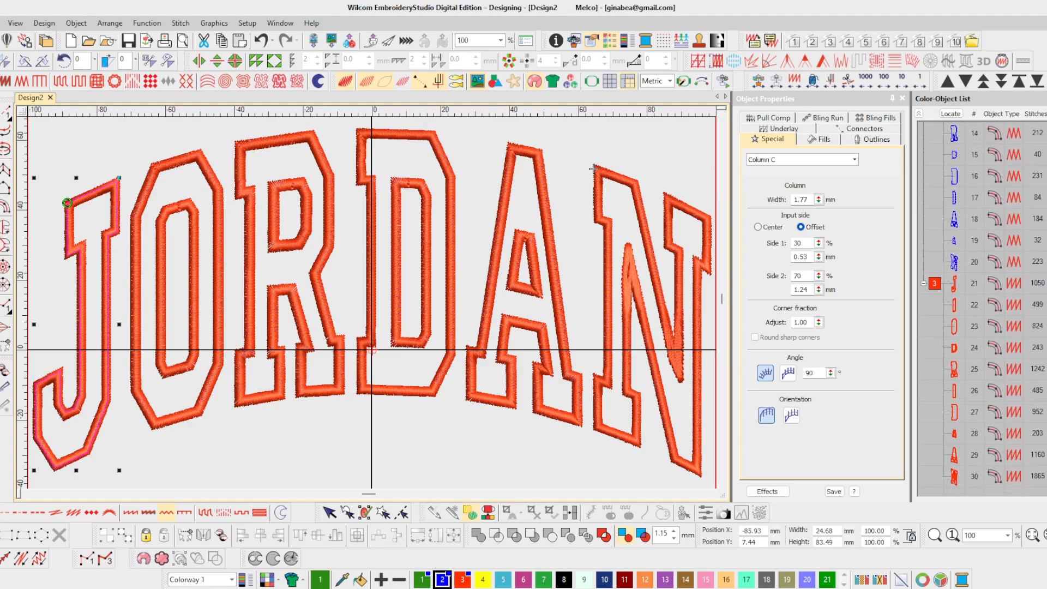
left_click(935, 288)
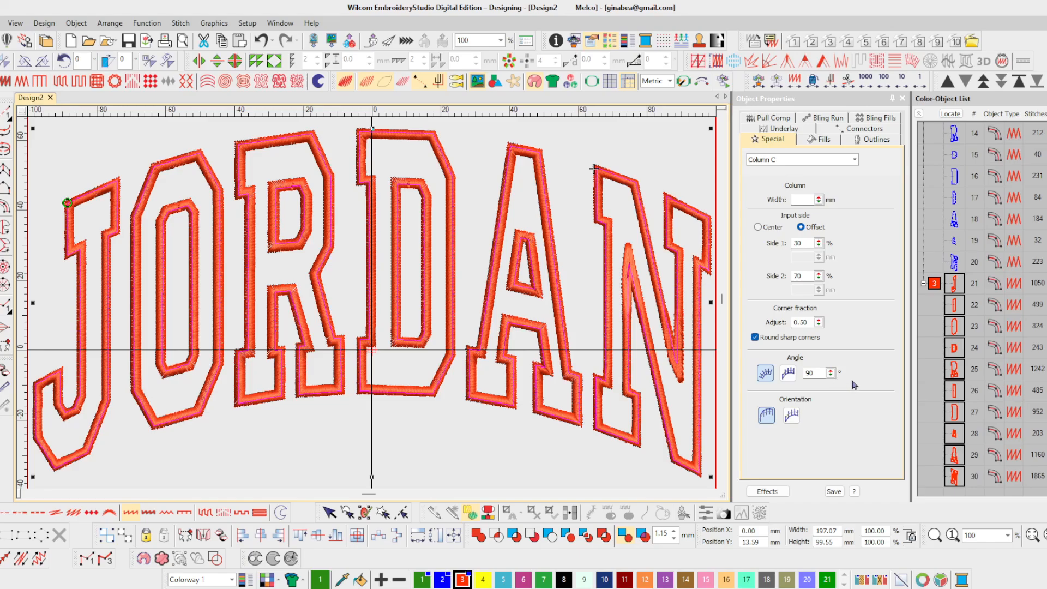
left_click(802, 199)
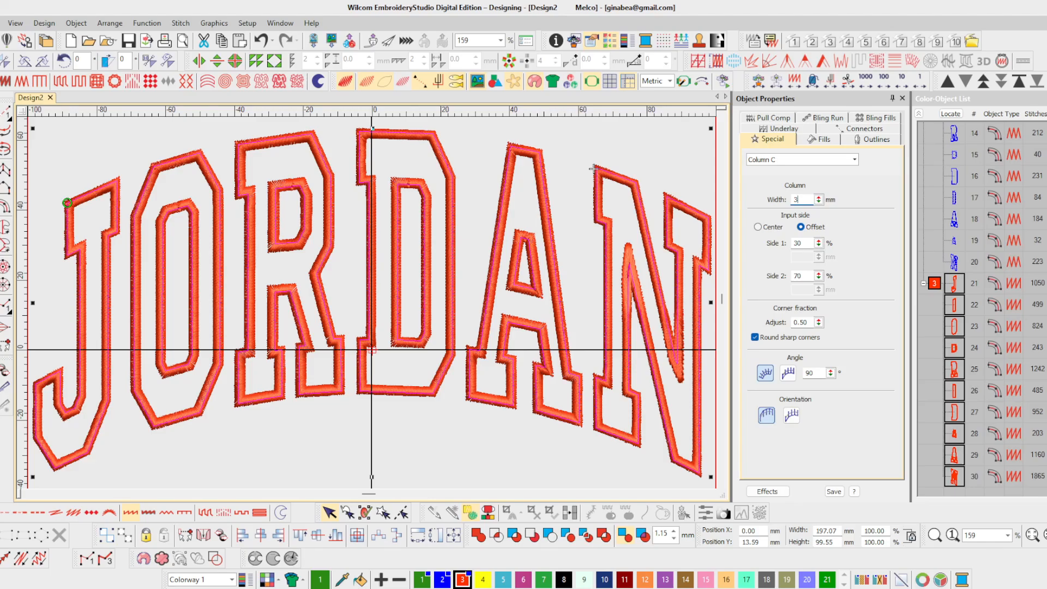
type("3")
key("Return")
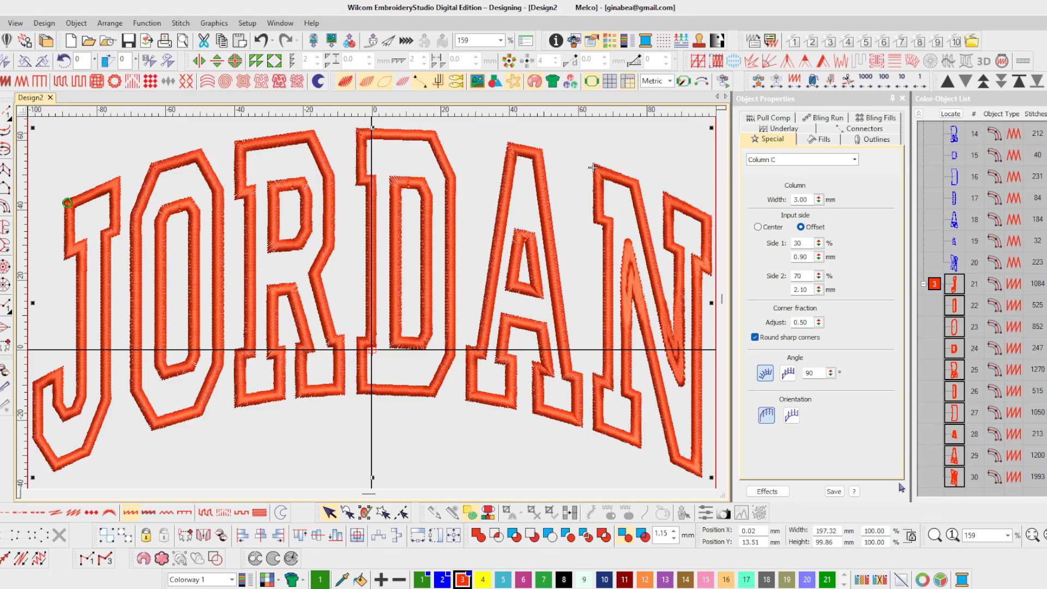
- Try to move the color 3 satin borders alone to position X 0, Y 0, and undo the move
double_click(760, 541)
type("0")
double_click(761, 529)
type("0")
key("Return")
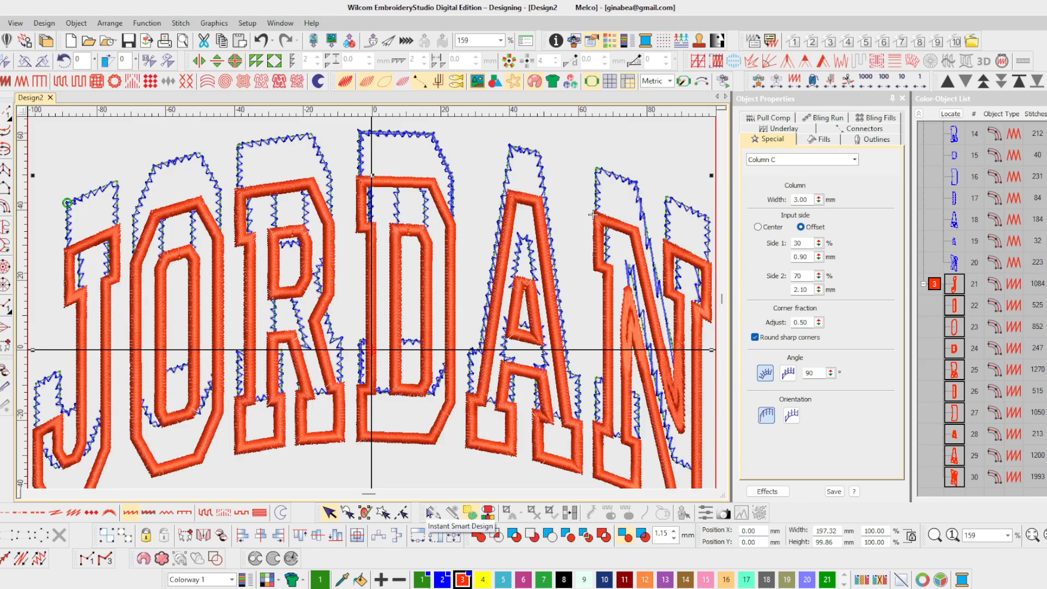
key("ctrl+z")
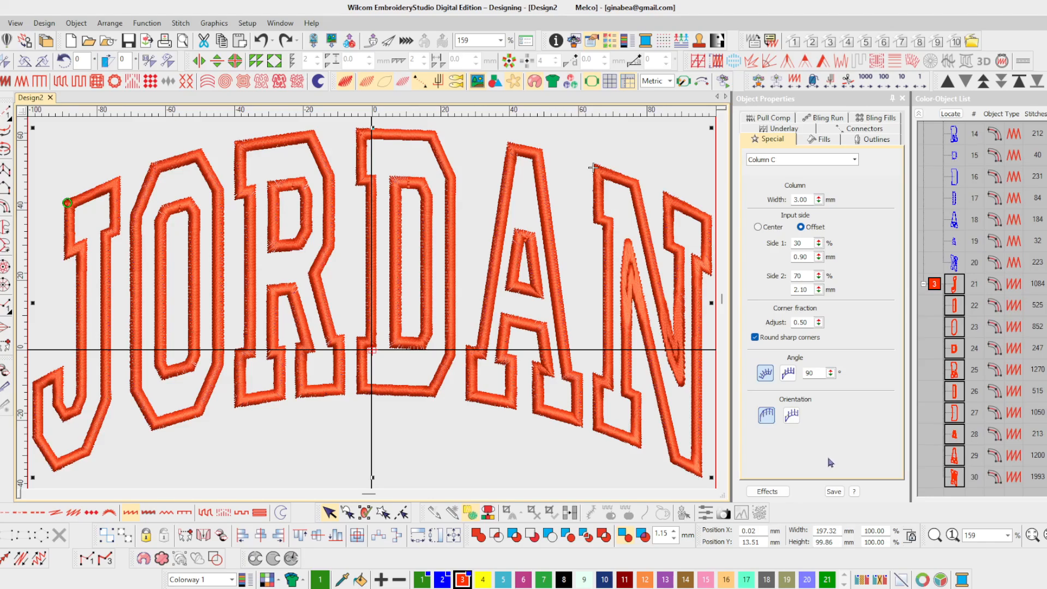
- Center the whole design in the hoop by setting its position to X 0 and Y 0
key("ctrl+a")
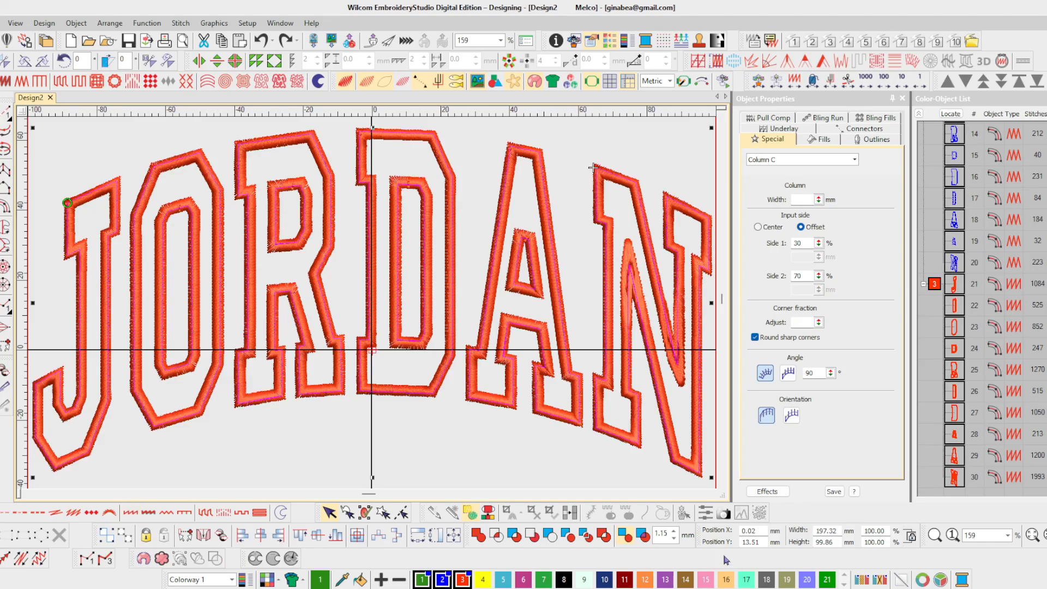
double_click(759, 531)
type("0")
key("Tab")
type("0")
key("Return")
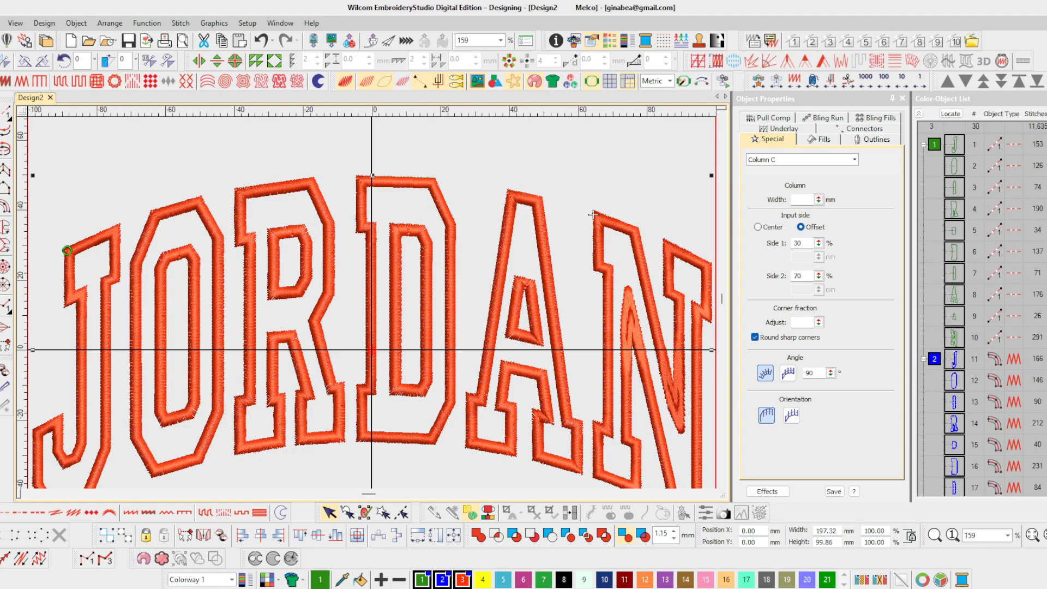
- Select the N's color 3 satin border alone to work on its crowded inner corners
scroll(976, 311, "down", 5)
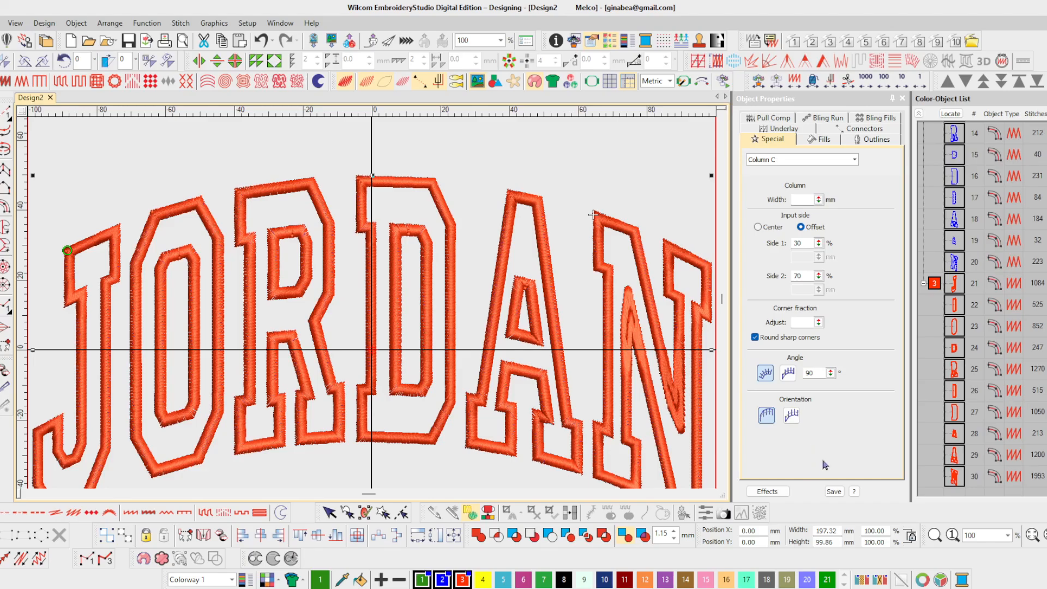
left_click(878, 456)
left_click(955, 479)
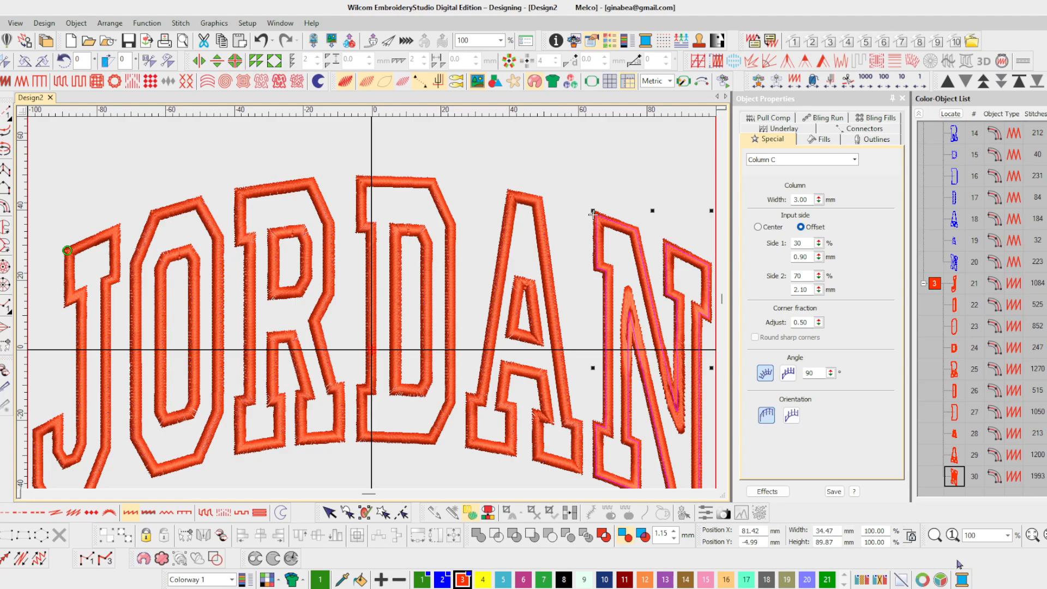
left_click(935, 535)
left_click_drag(636, 270, 681, 406)
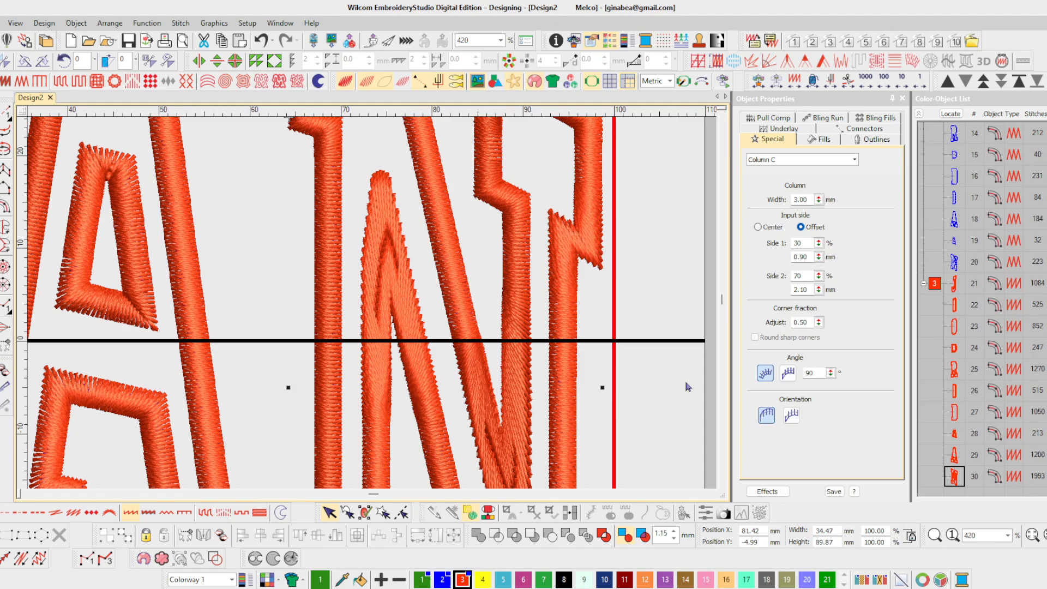
- Try to lower and then to delete the extra node beside the N's upper inner peak, undoing each change
key("h")
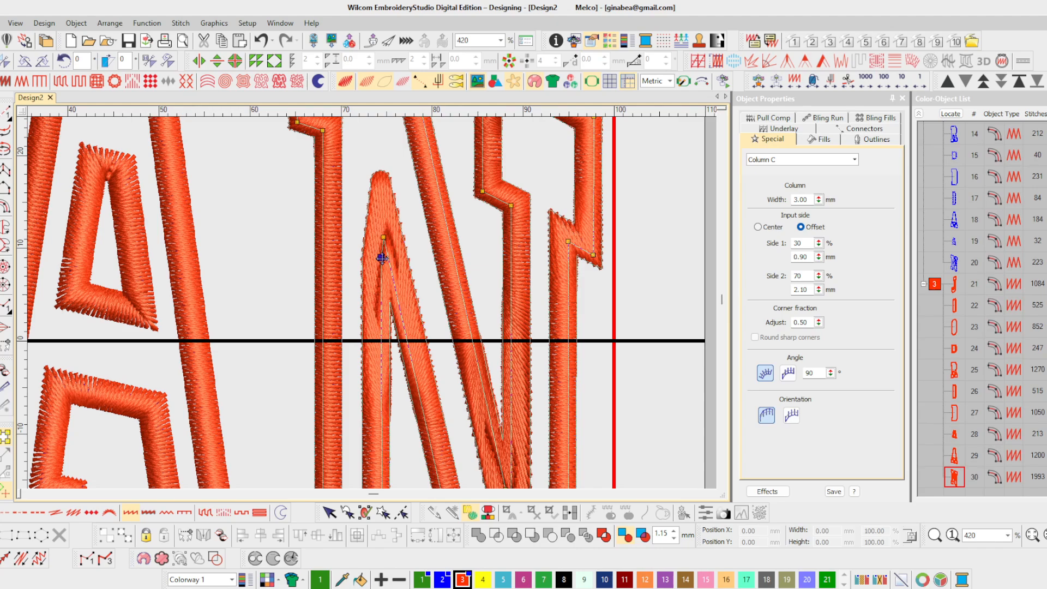
left_click_drag(381, 257, 382, 278)
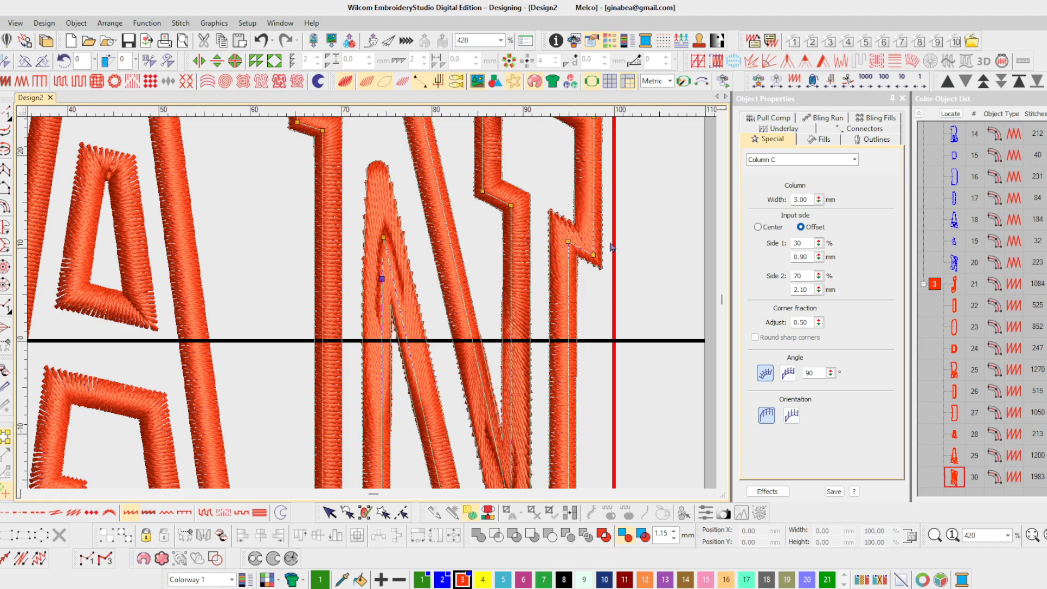
left_click(261, 40)
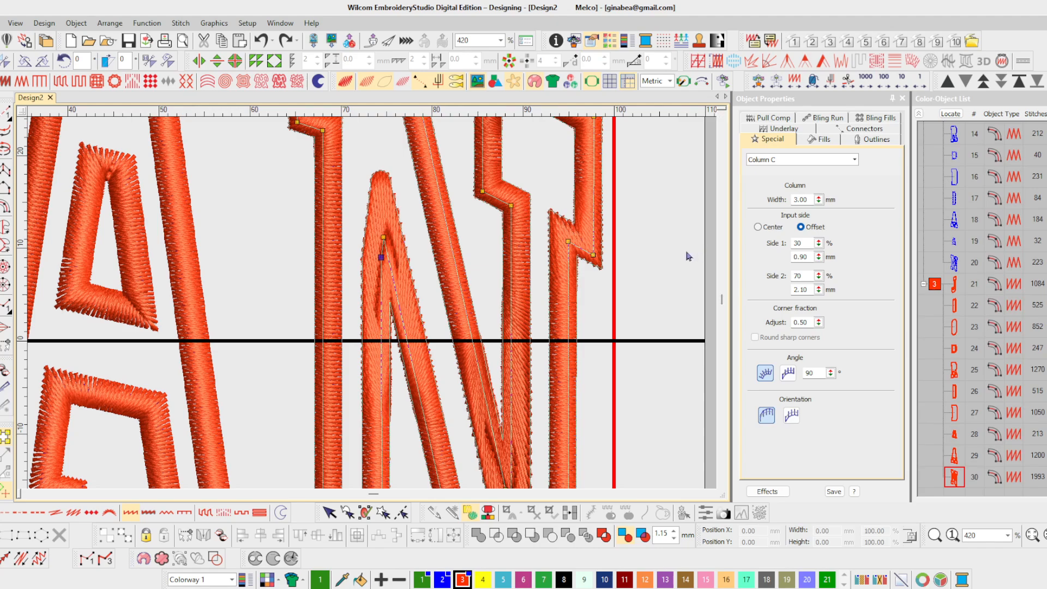
key("Delete")
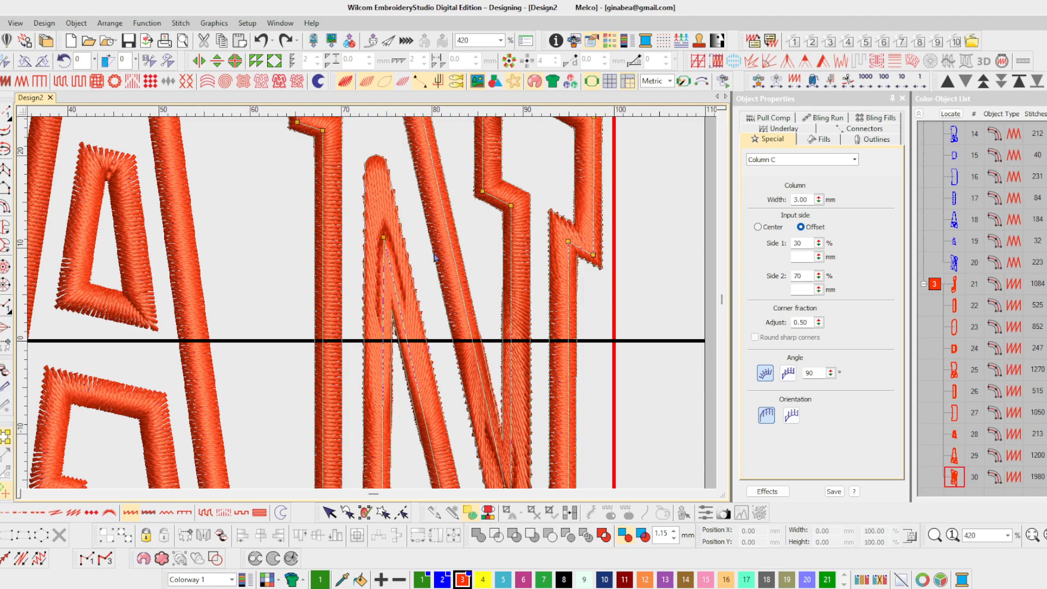
left_click(261, 41)
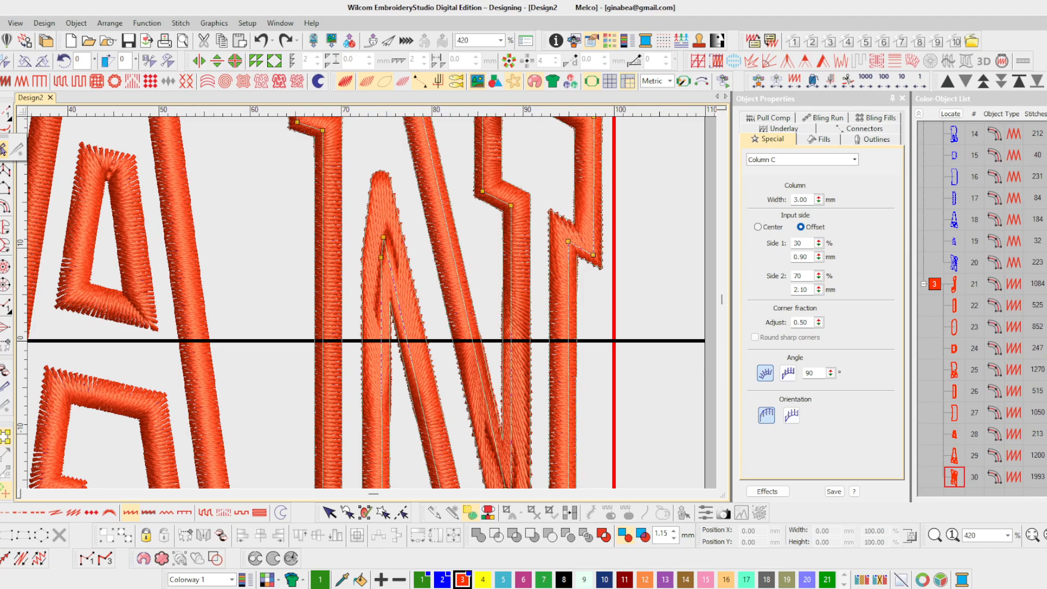
- Cut the N's satin border horizontally across its upper inner peak with the Knife and measure the separated tip
left_click(3, 149)
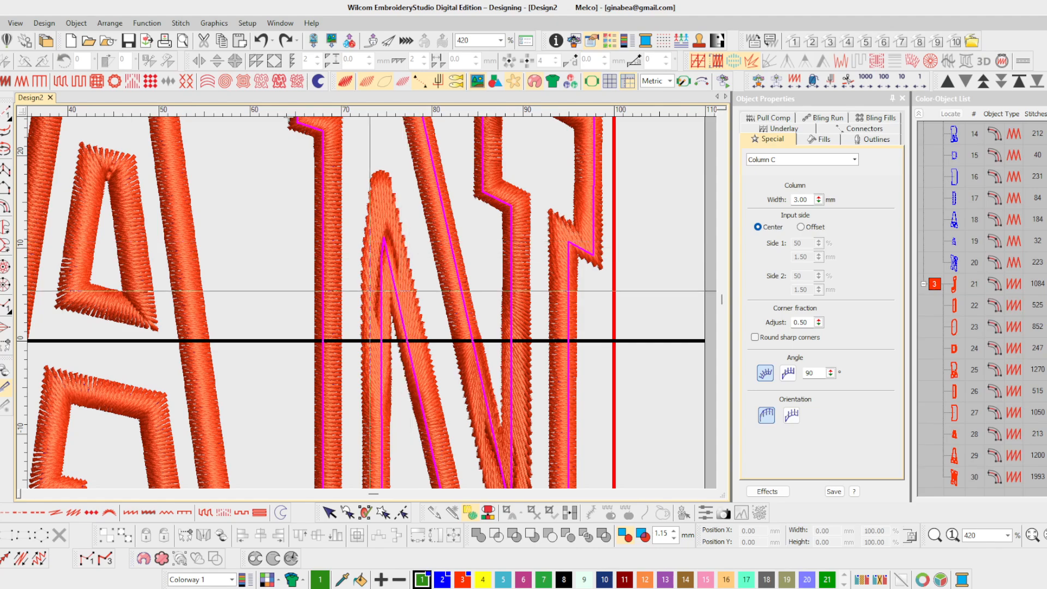
left_click(352, 252)
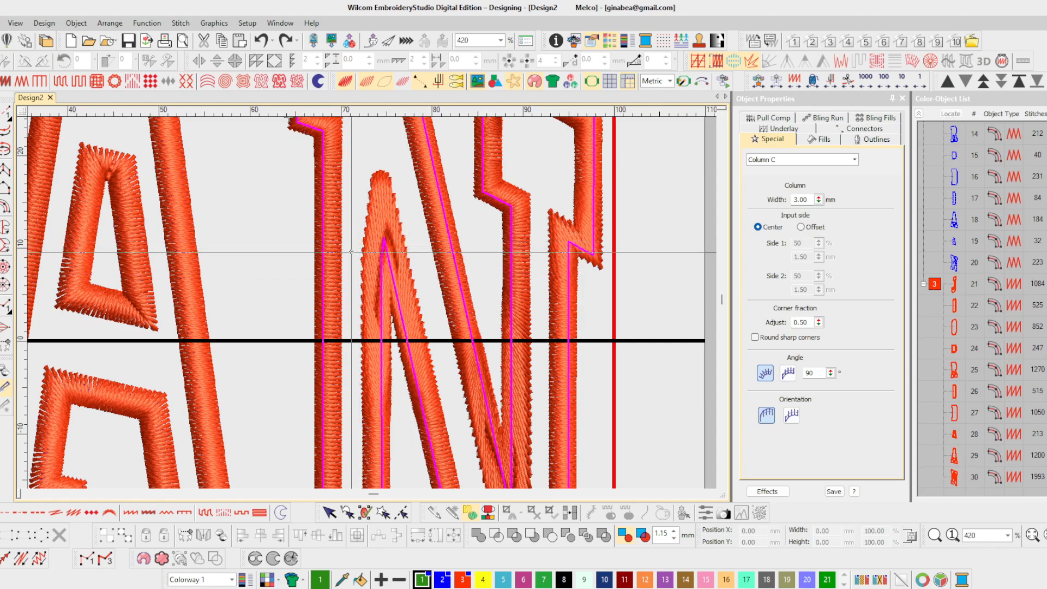
left_click(413, 251)
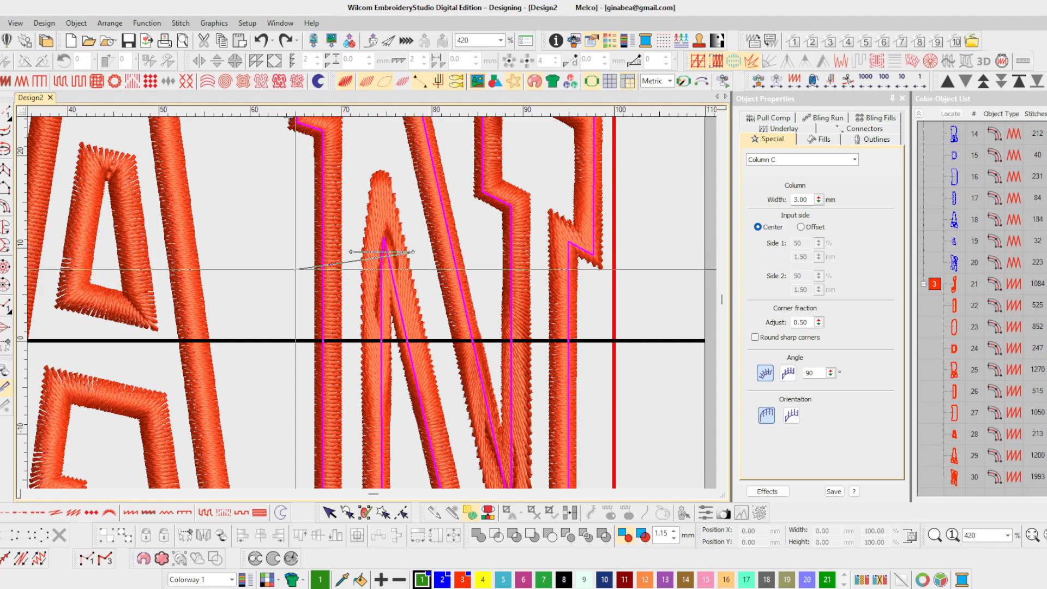
key("Return")
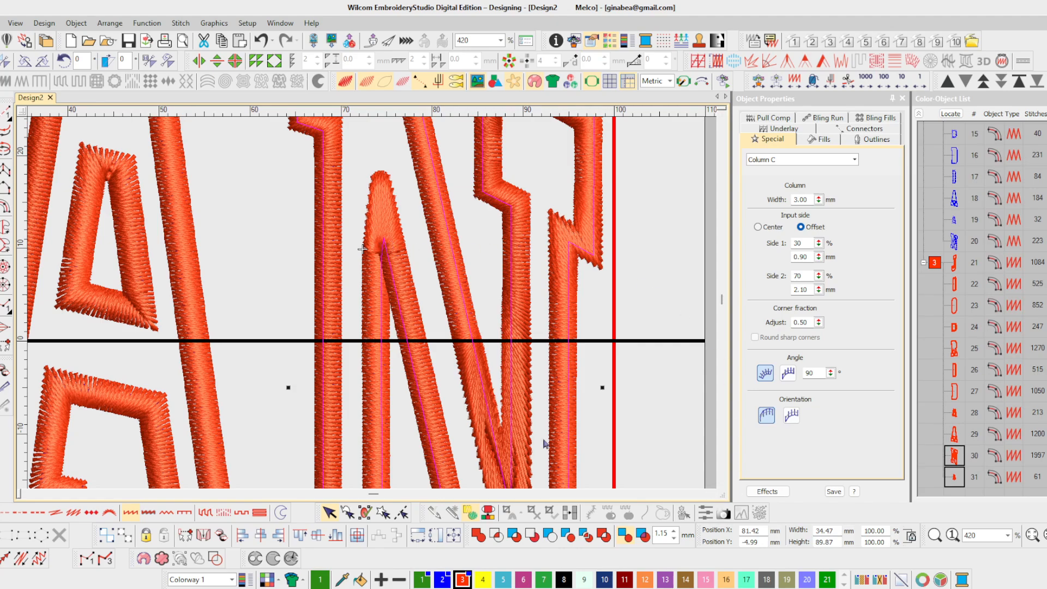
key("m")
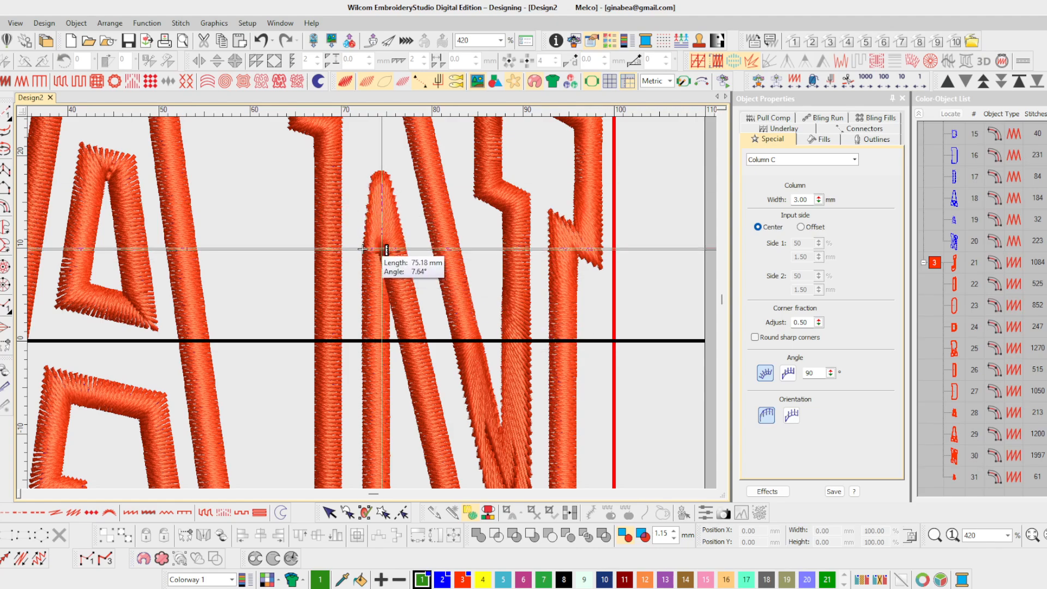
left_click_drag(383, 251, 635, 381)
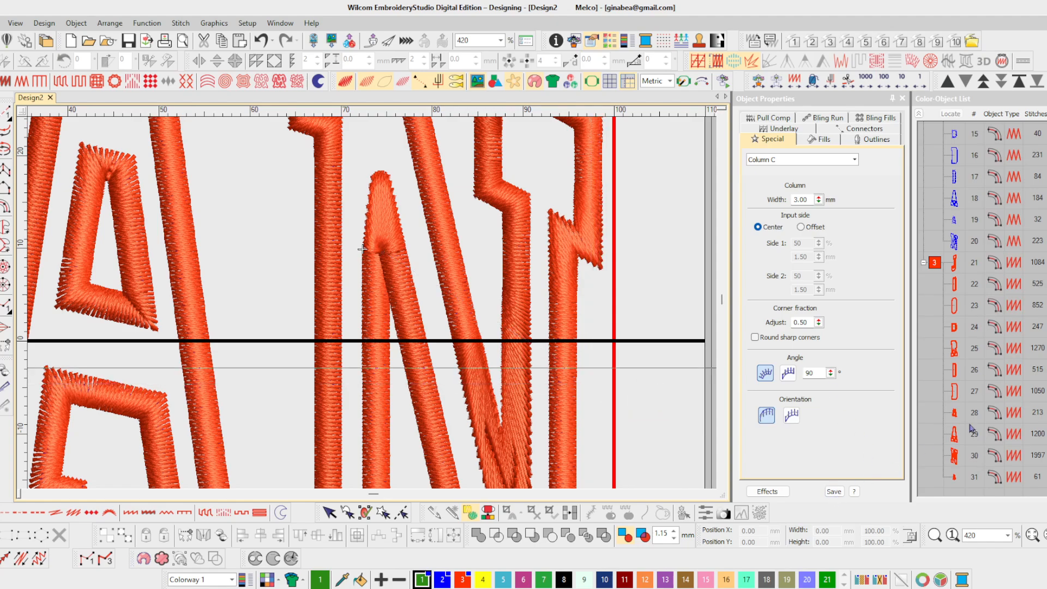
- Select both pieces of the N's satin border and try mitre, cap and lap corners on them
left_click(960, 463)
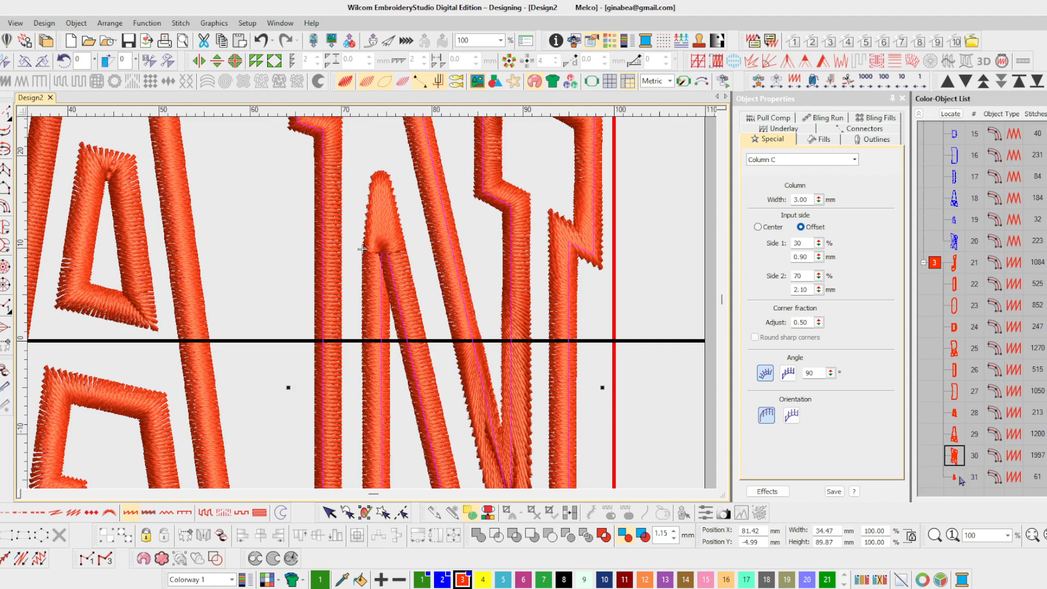
left_click(953, 484, "ctrl")
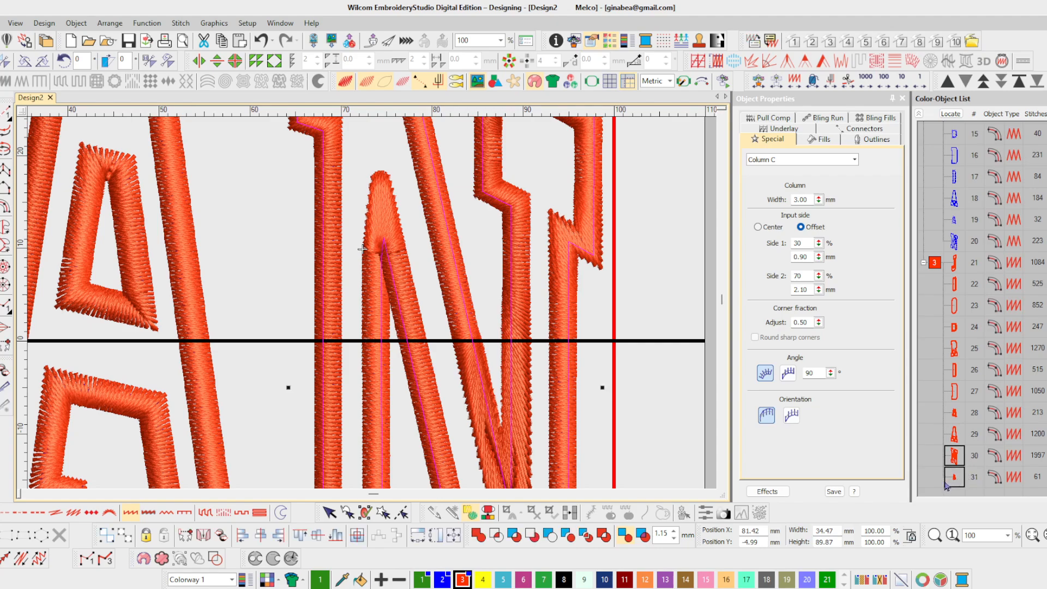
left_click(787, 62)
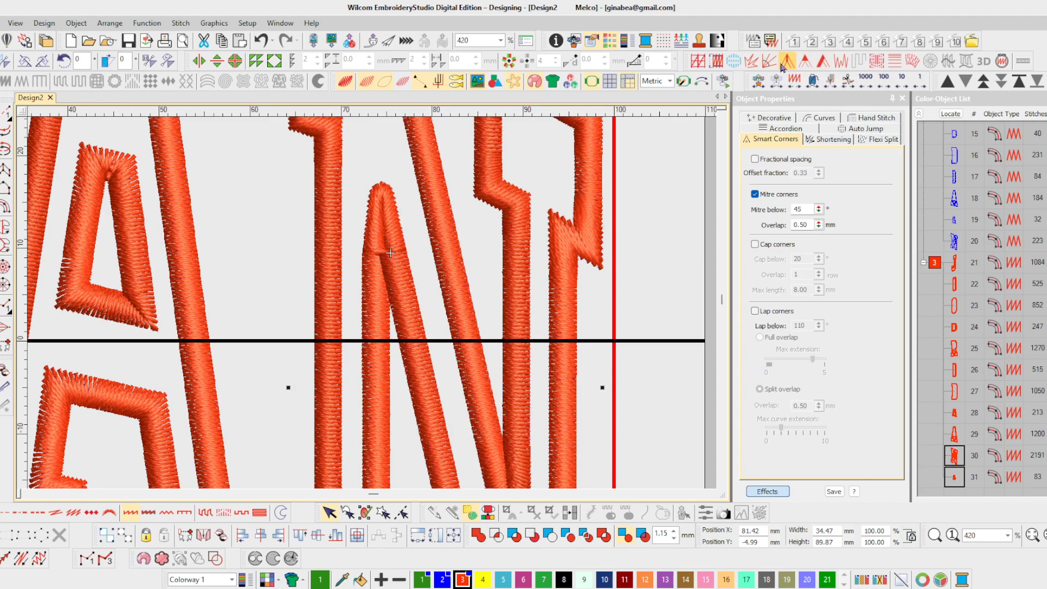
left_click(810, 66)
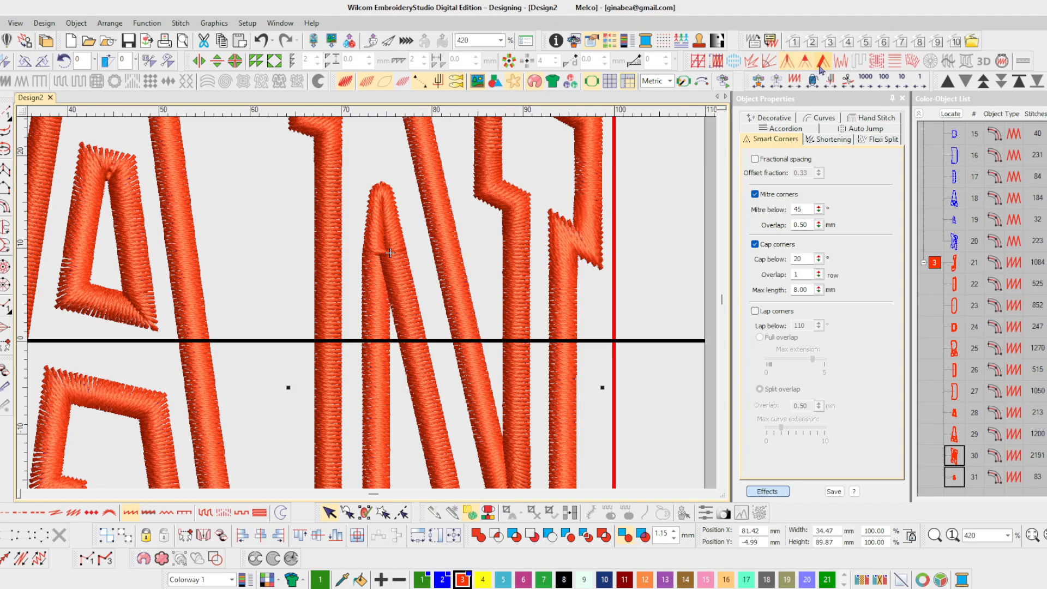
left_click(822, 65)
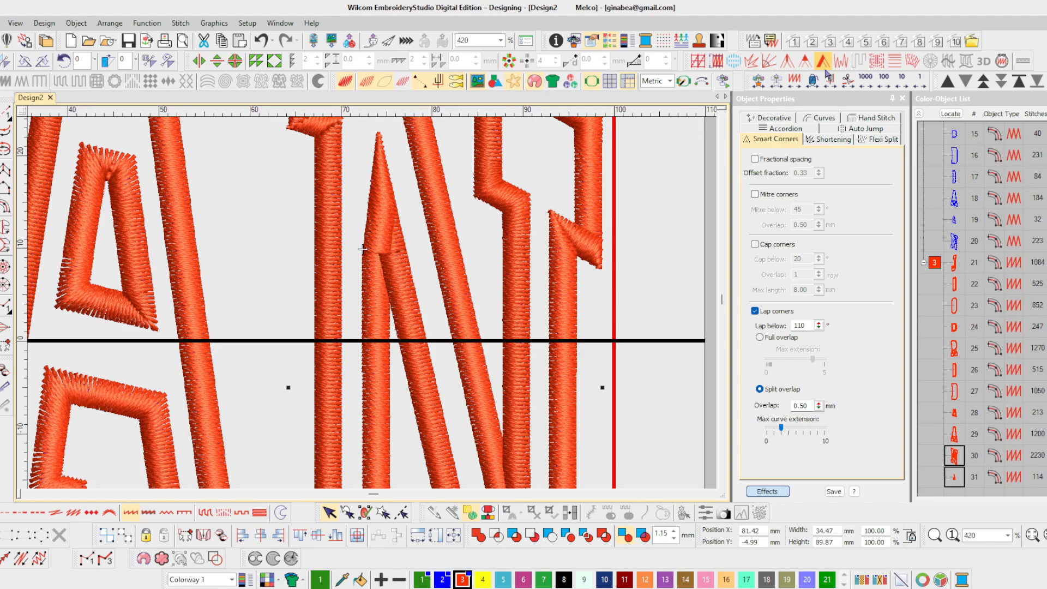
- Apply mitre and cap corners to the N's main border piece, and only cap corners to the cut-off tip
left_click(590, 42)
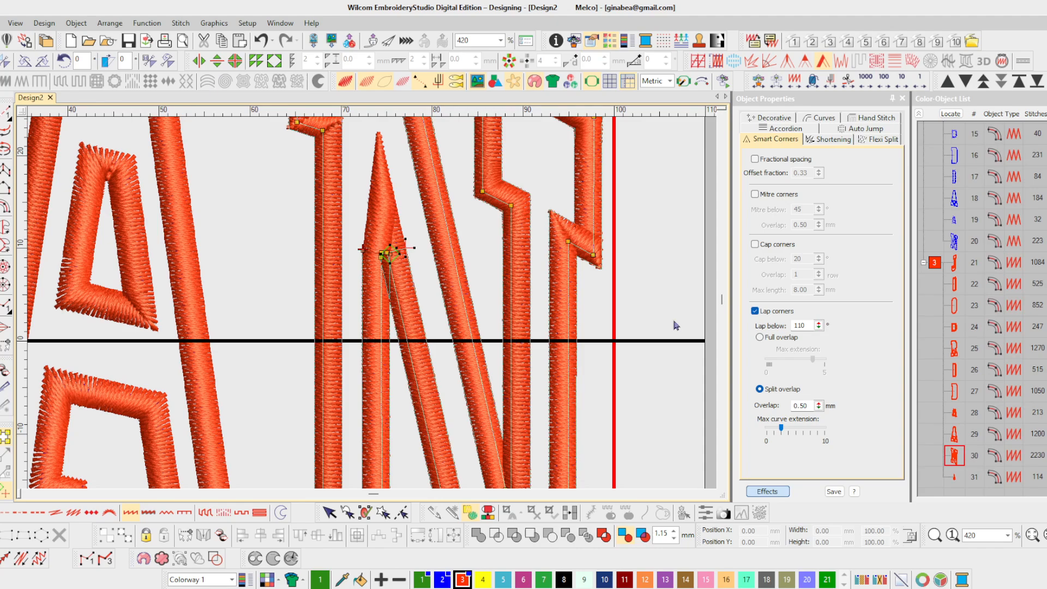
left_click(789, 65)
left_click(805, 64)
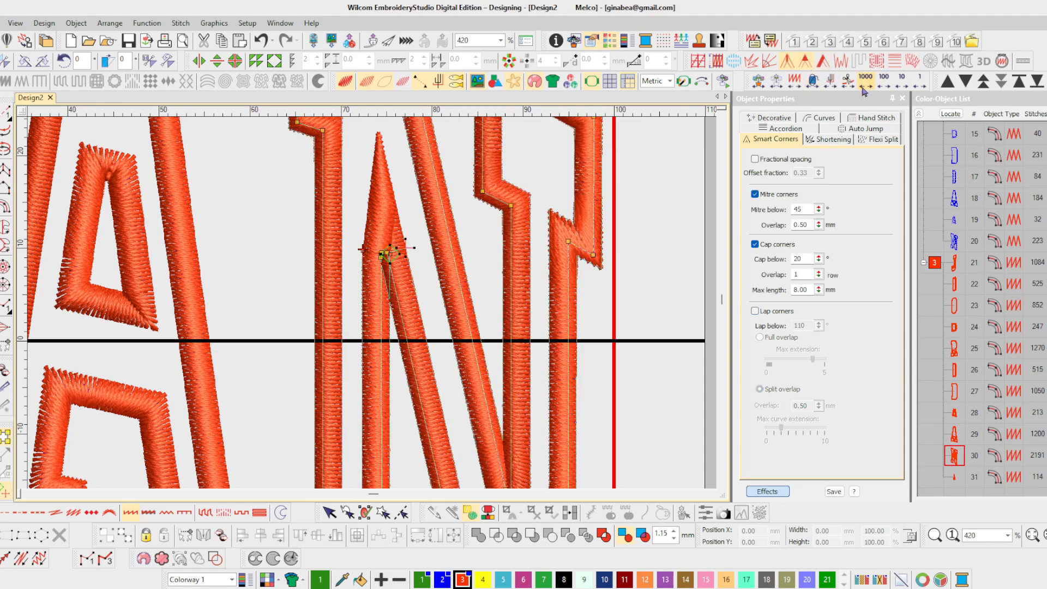
left_click(955, 482)
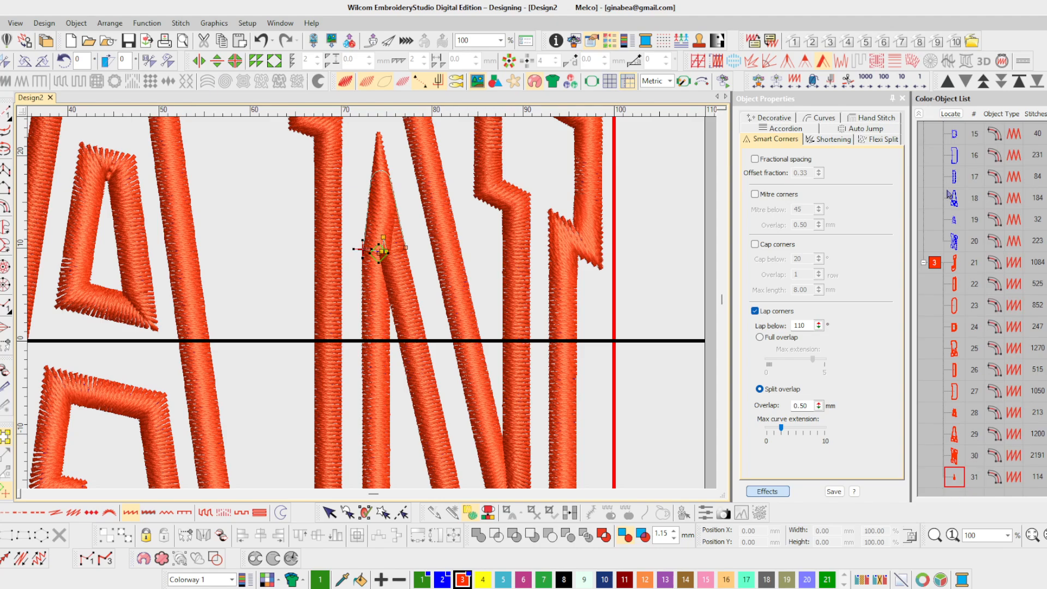
left_click(805, 62)
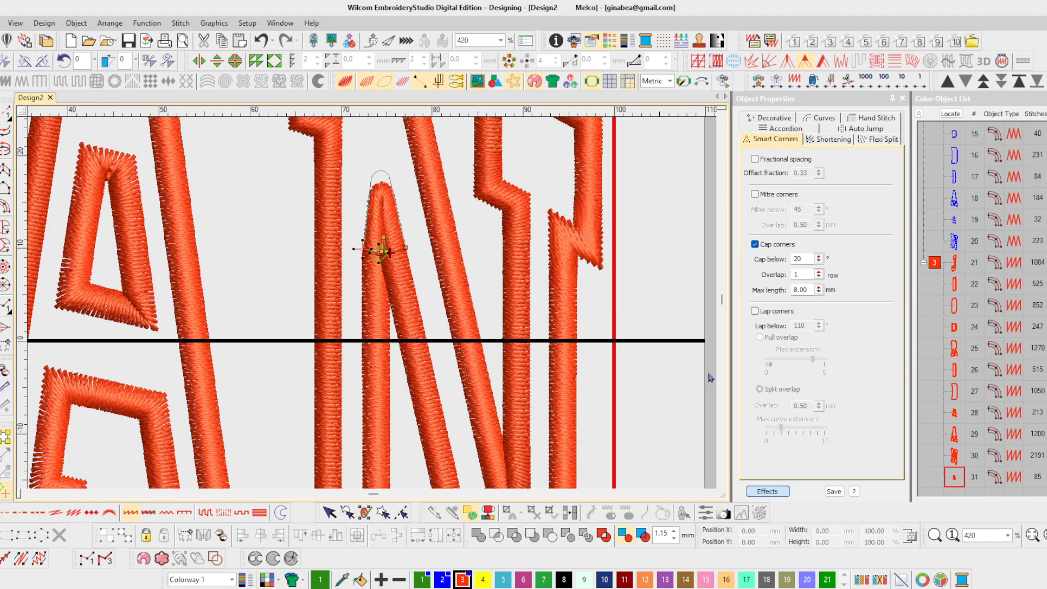
- Try to cut the N's separated satin tip with a horizontal Knife line across its base
left_click(934, 536)
left_click_drag(322, 157, 518, 338)
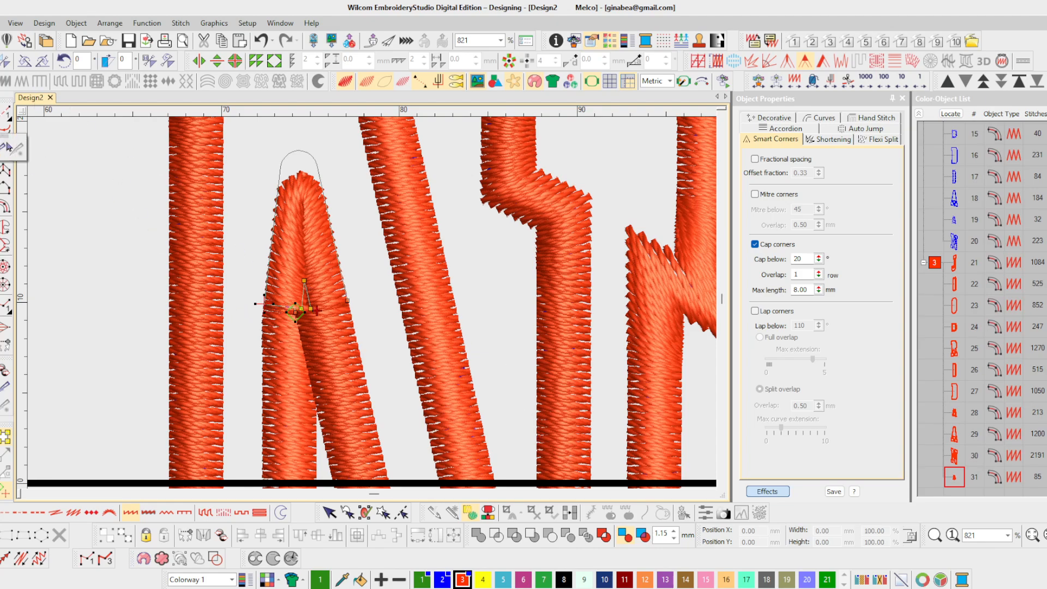
left_click(317, 310)
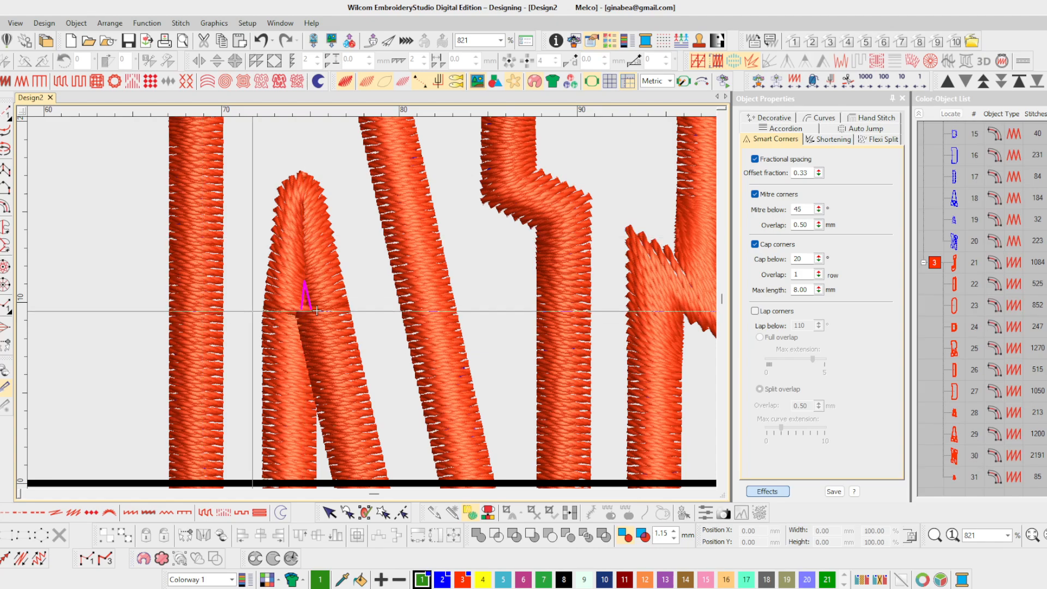
left_click(255, 316)
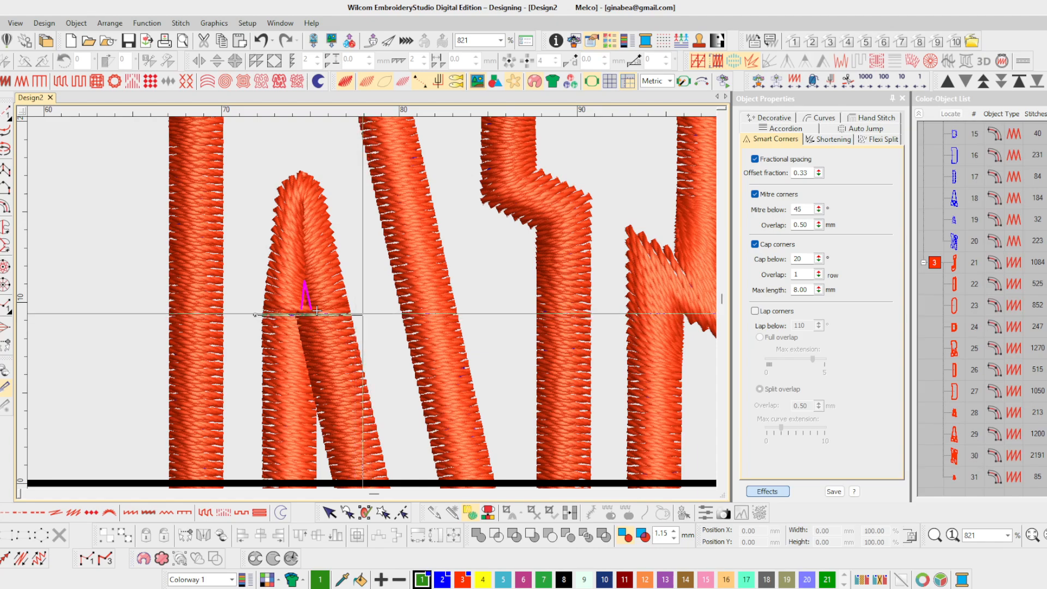
left_click(363, 315)
key("Return")
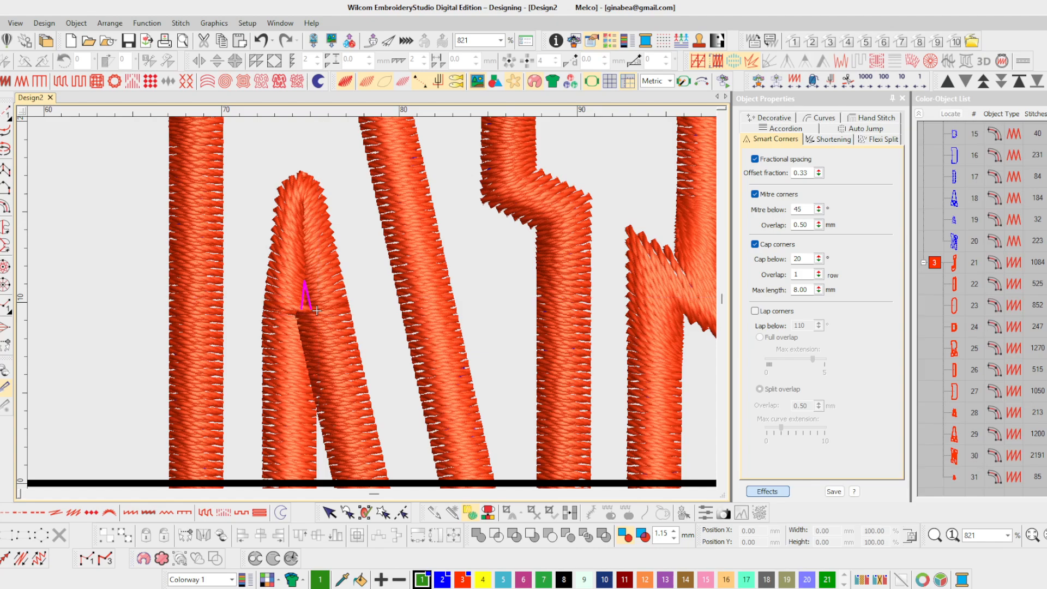
- Try to delete the clustered nodes at the tip's base and then its inner node, undoing each deletion
left_click(959, 482)
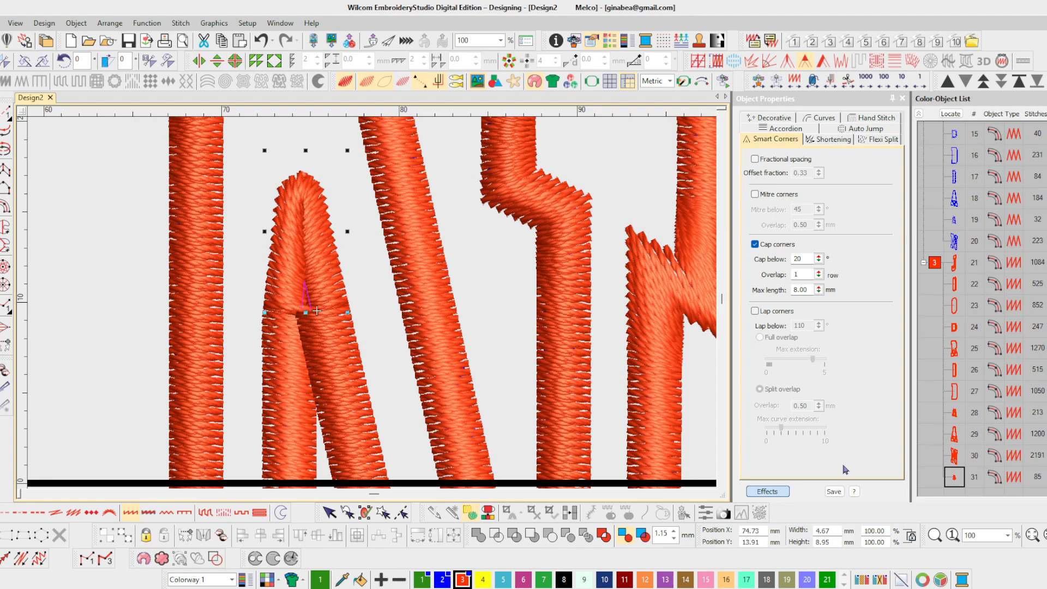
key("h")
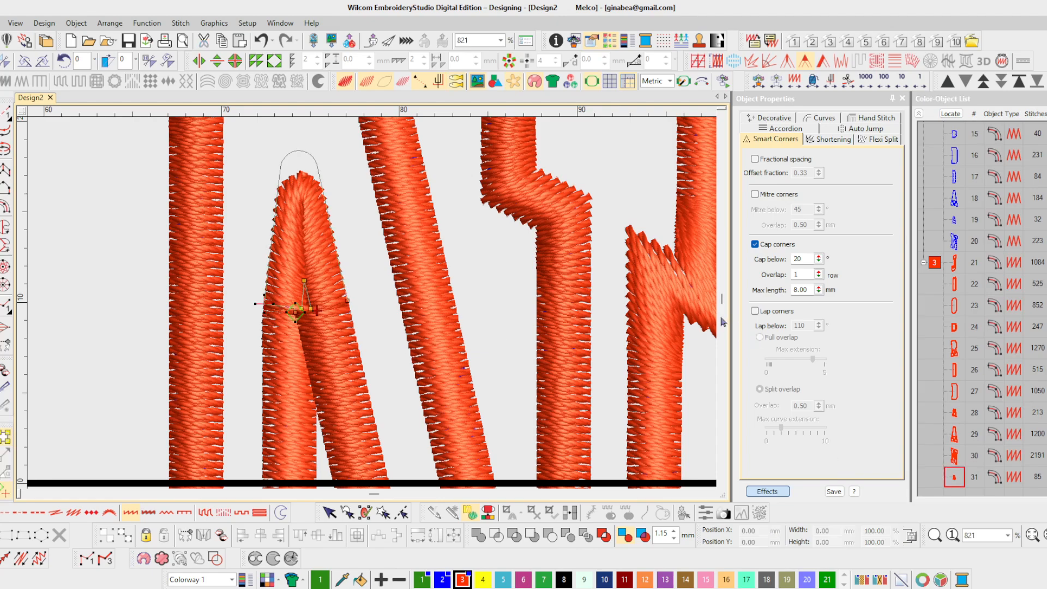
left_click_drag(289, 266, 331, 327)
key("Delete")
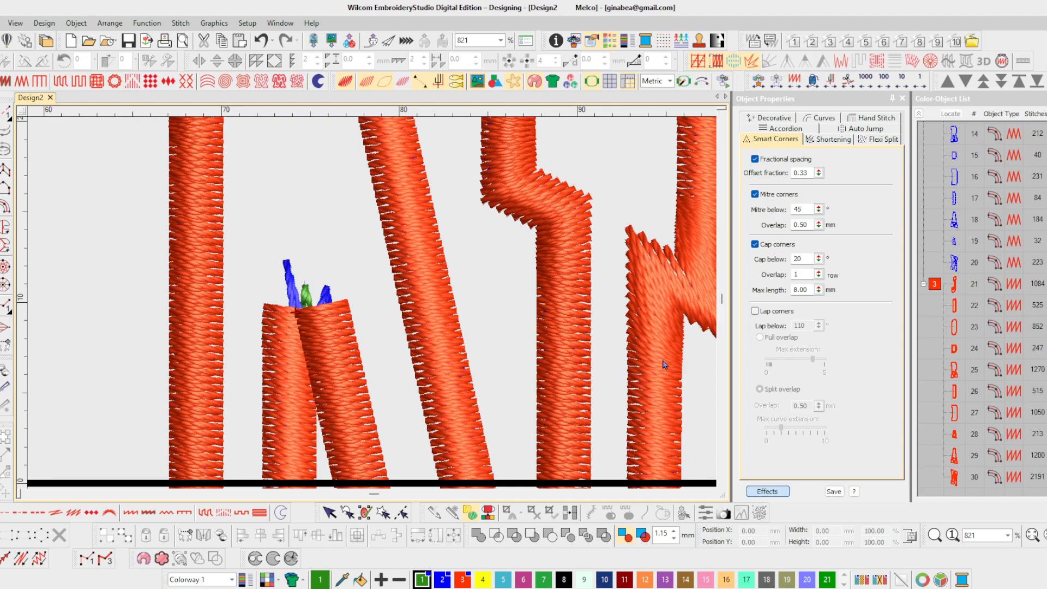
key("ctrl+z")
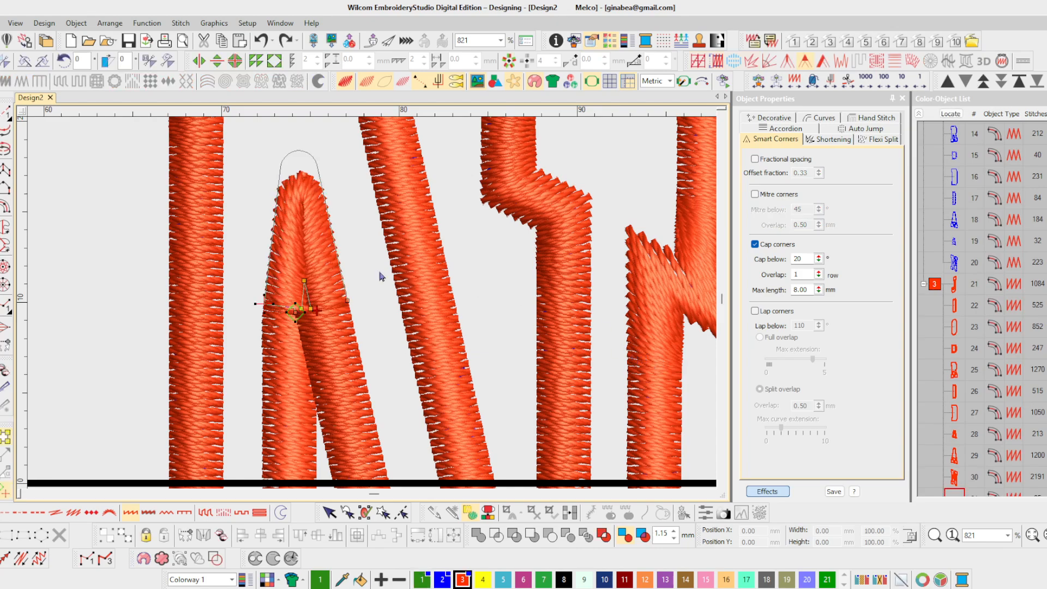
left_click(304, 281)
key("Delete")
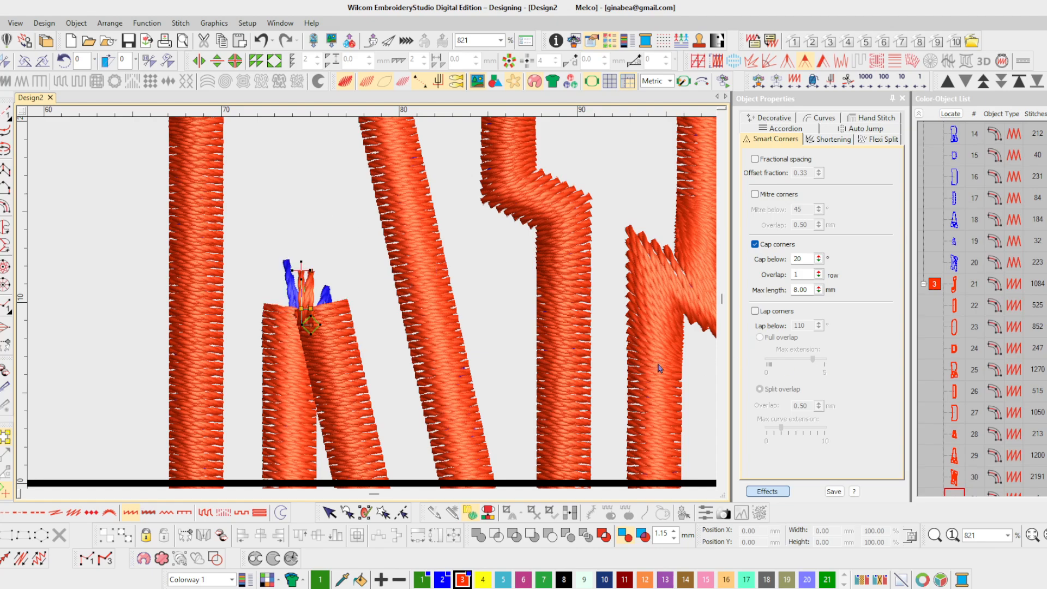
key("ctrl+z")
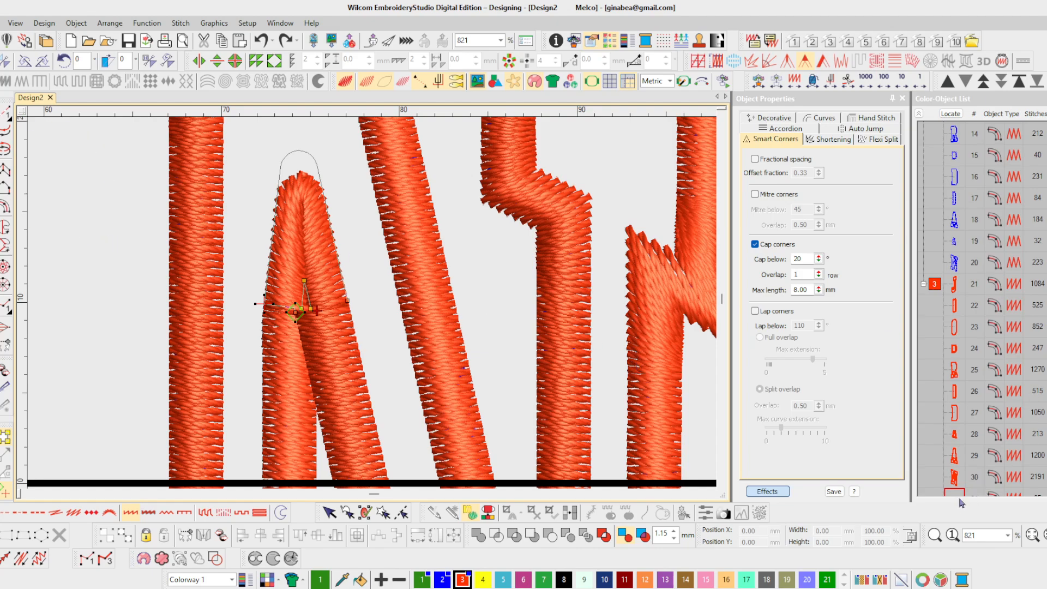
scroll(981, 311, "down", 1)
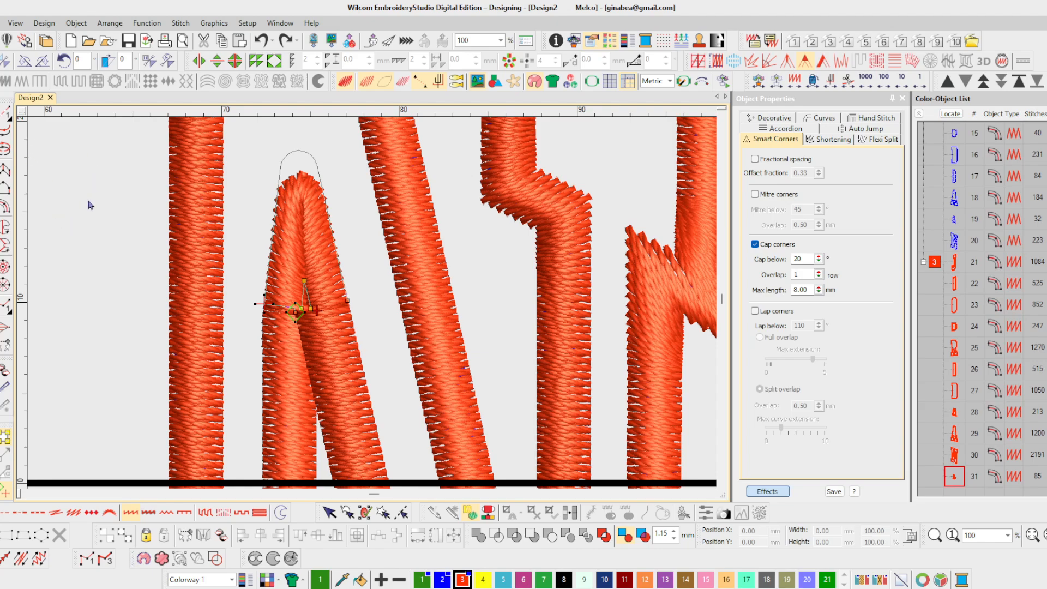
- Recolor the cut-off tip yellow (color 4) and digitize a tapered satin shape about 4.9 x 7 mm over it
left_click(482, 579)
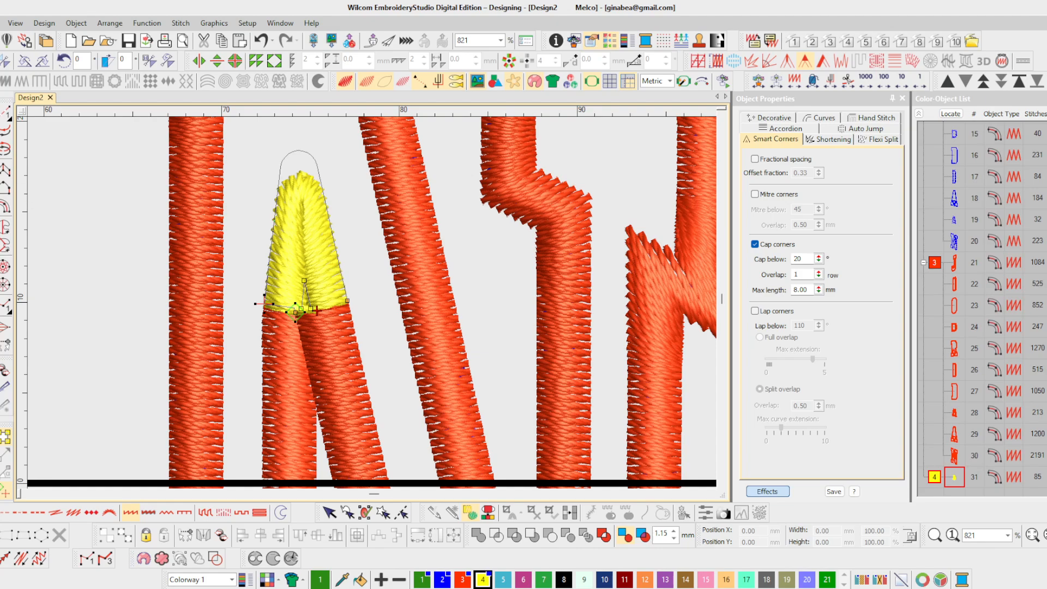
left_click(7, 169)
key("Escape")
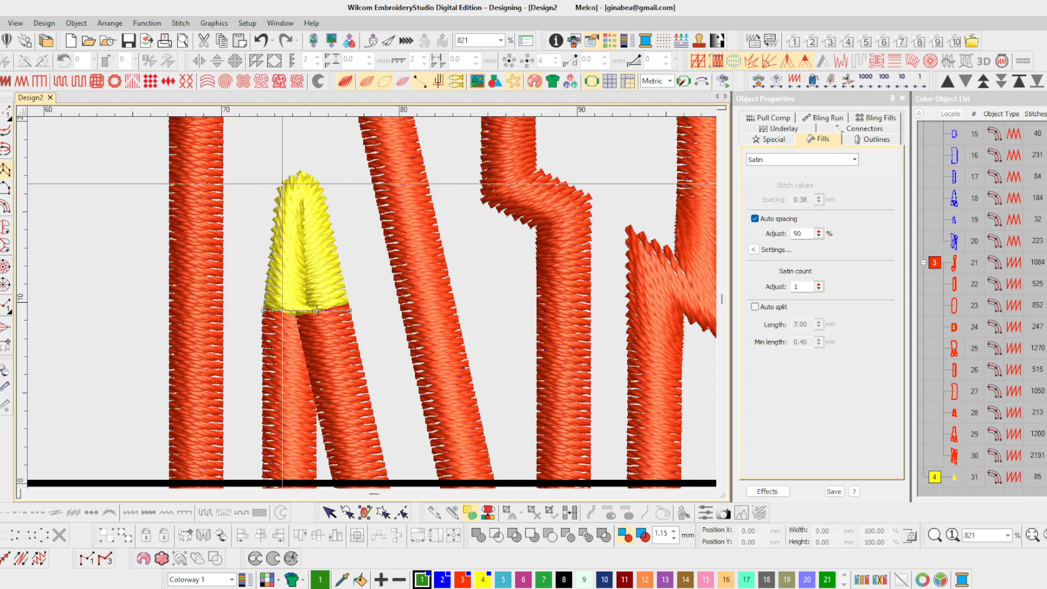
left_click_drag(282, 185, 313, 183)
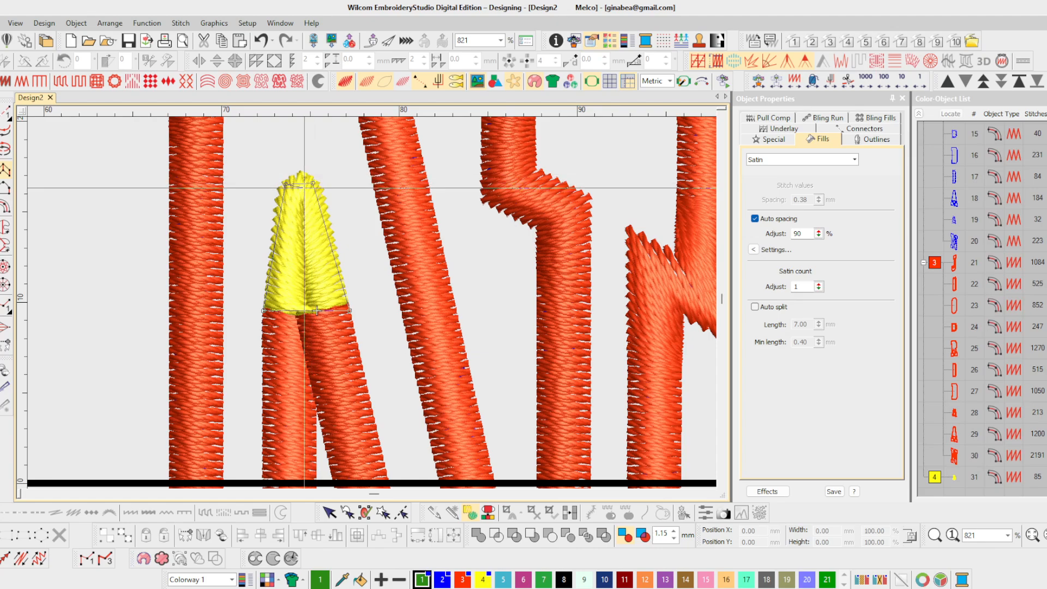
key("Return")
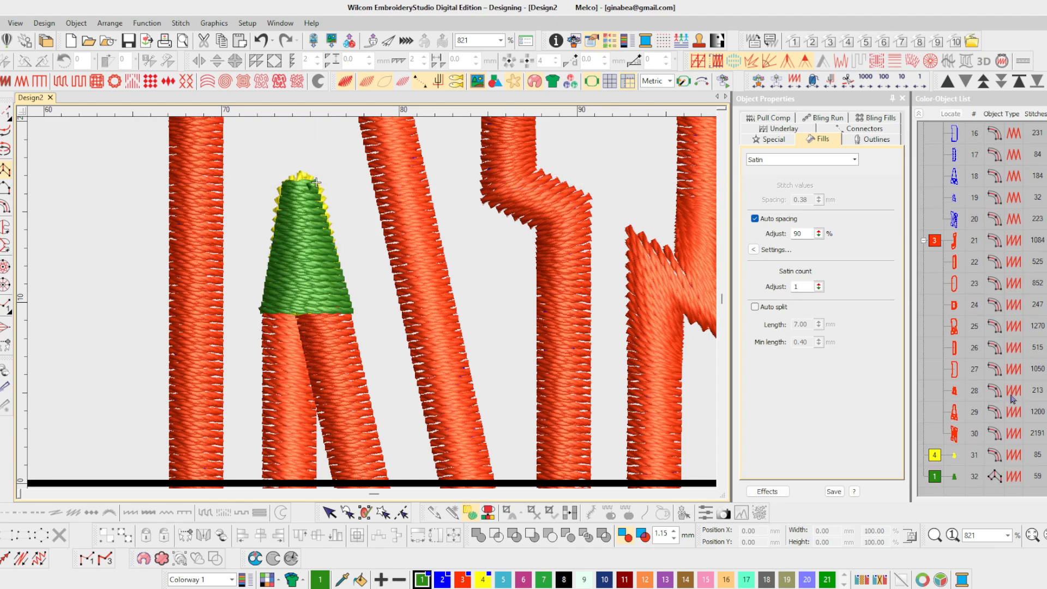
- Delete the yellow tip piece and assign red (color 3) to the new tapered satin shape
left_click(957, 457)
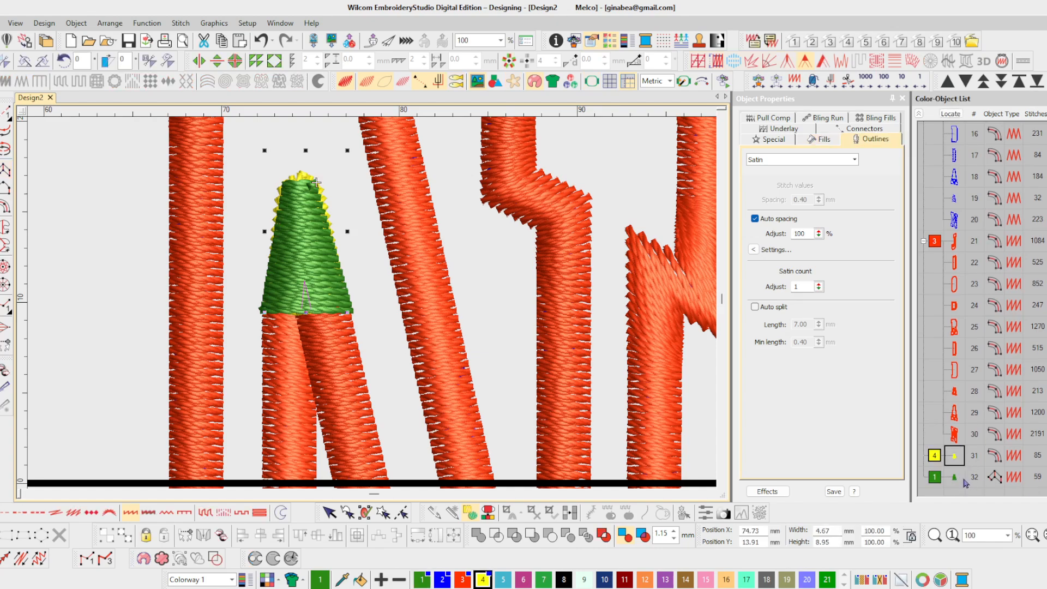
key("Delete")
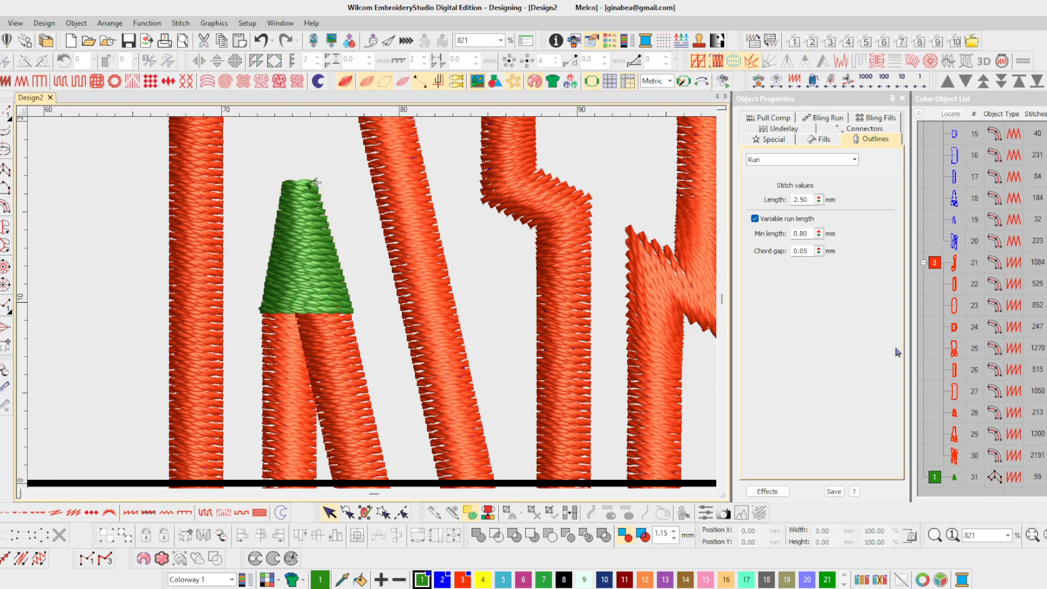
left_click(954, 478)
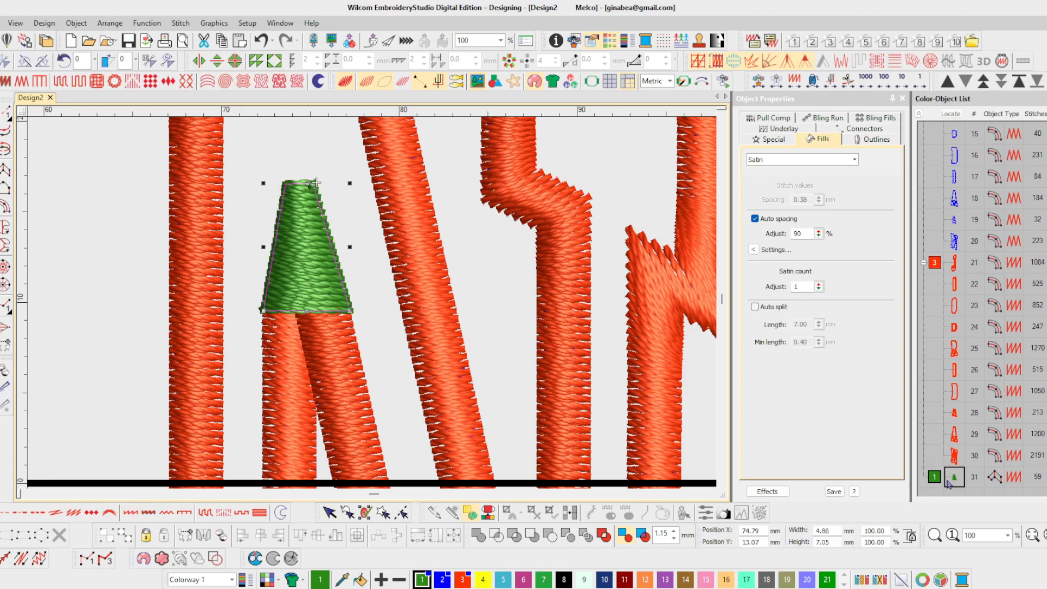
left_click(463, 579)
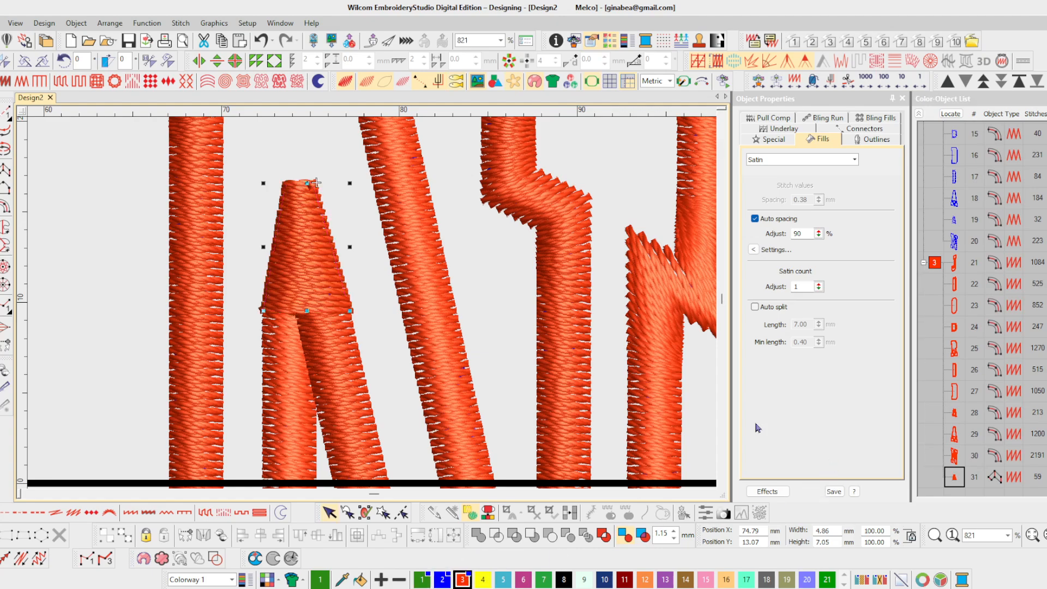
key("0")
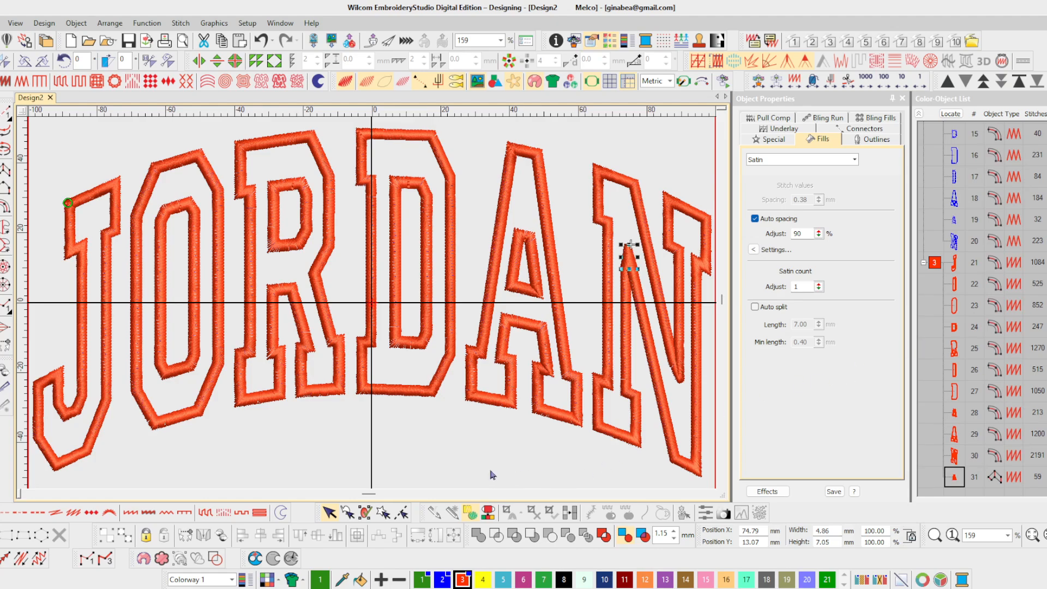
left_click(497, 480)
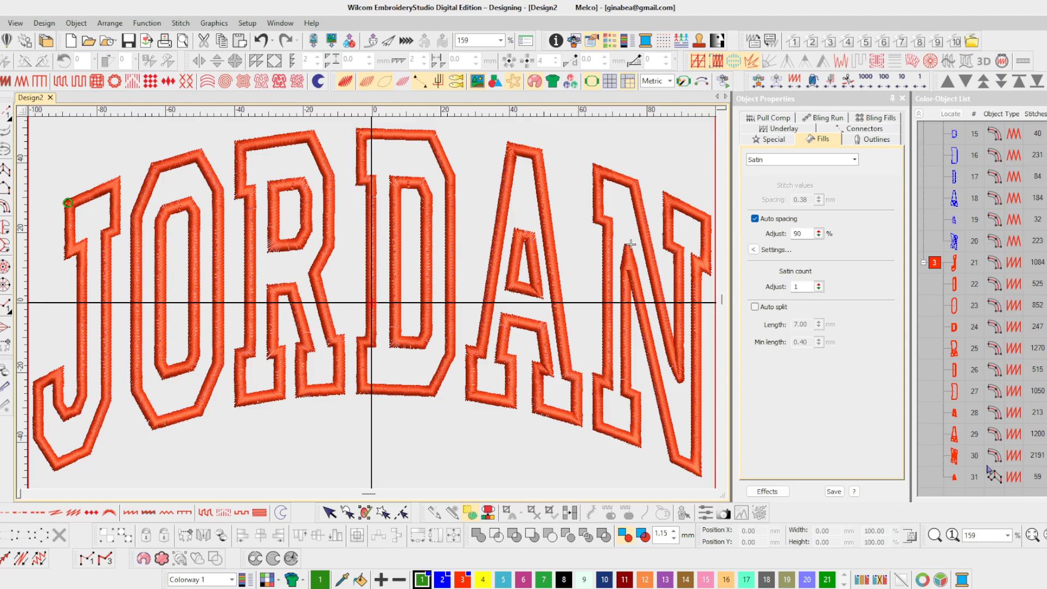
- Reshape the new tip on the N by moving its base corners inward to match the border's width
left_click(934, 537)
left_click_drag(567, 217, 701, 334)
left_click(347, 299)
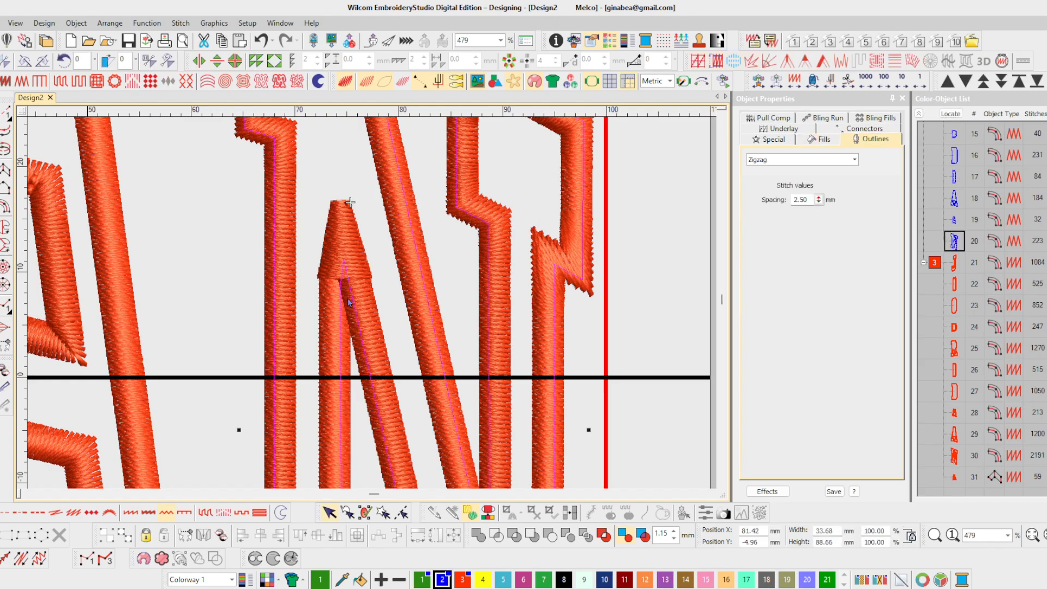
left_click(954, 477)
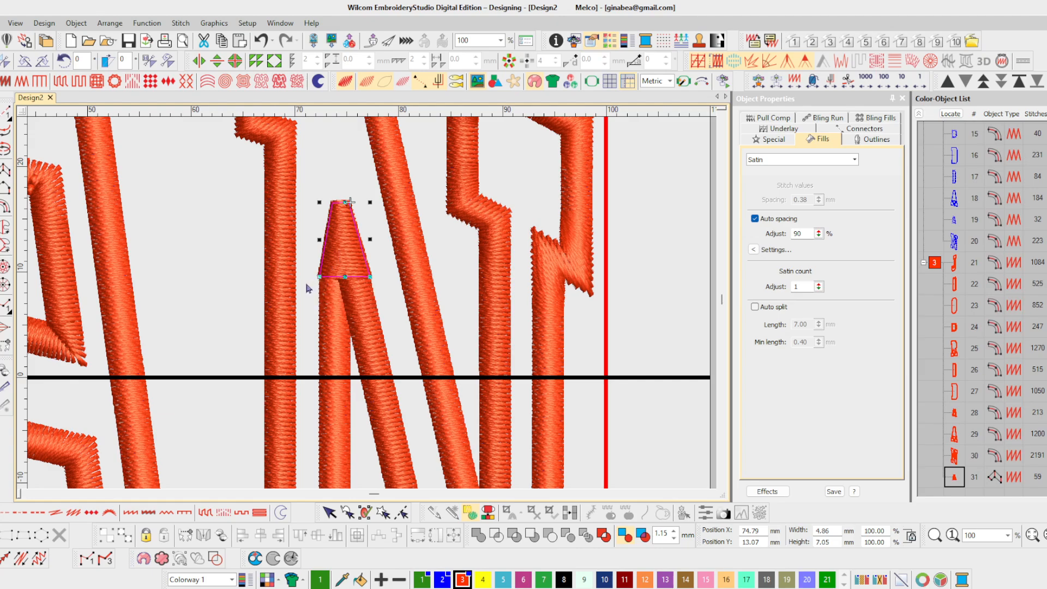
key("h")
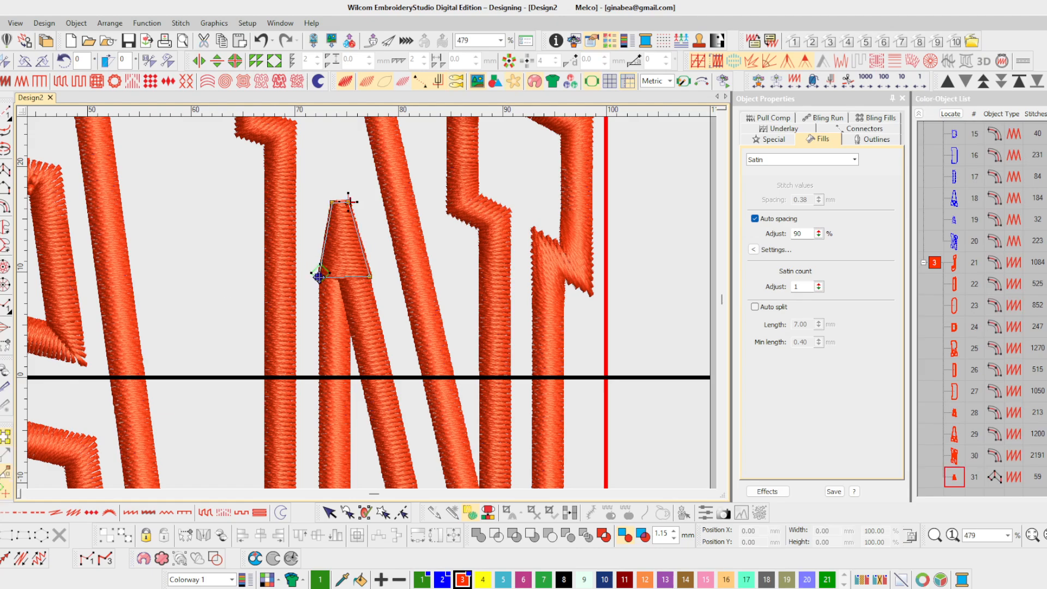
left_click_drag(319, 277, 363, 276)
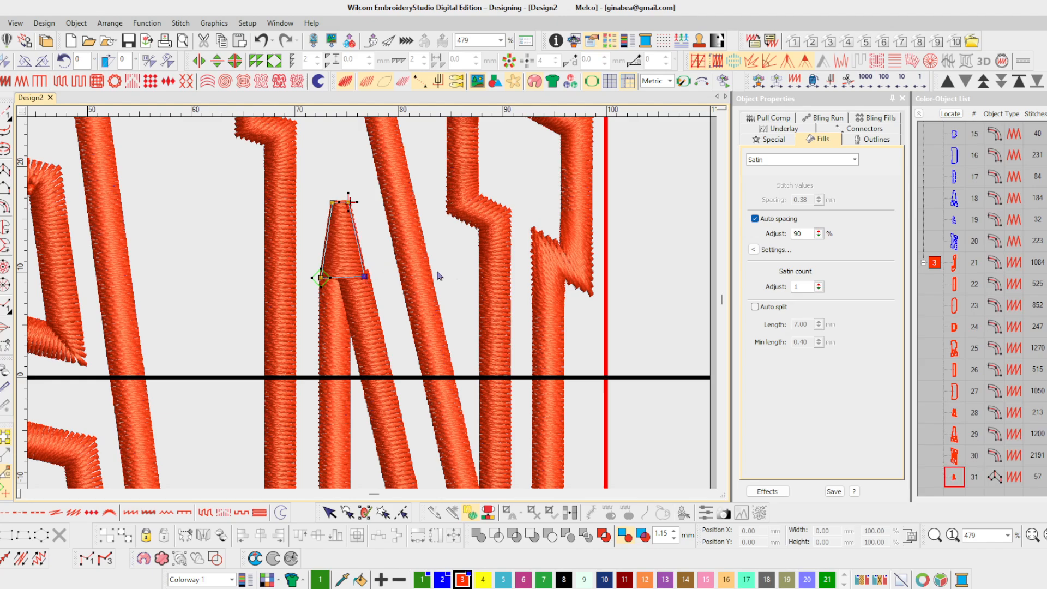
- Delete the extra node at the left cut end of the N's main border piece, just below the tip
left_click(954, 457)
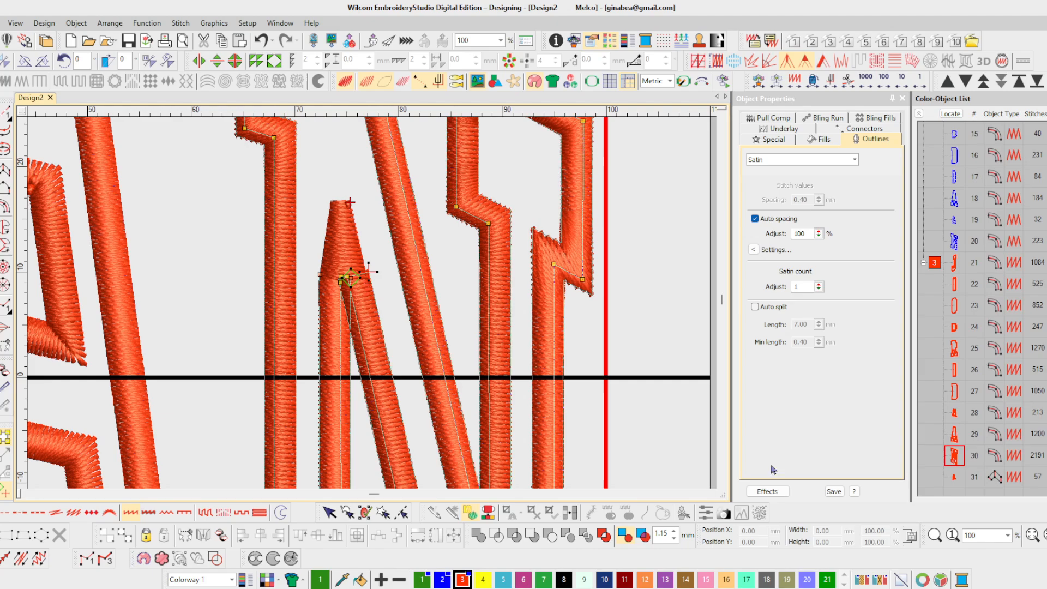
left_click(935, 535)
left_click_drag(283, 249, 458, 314)
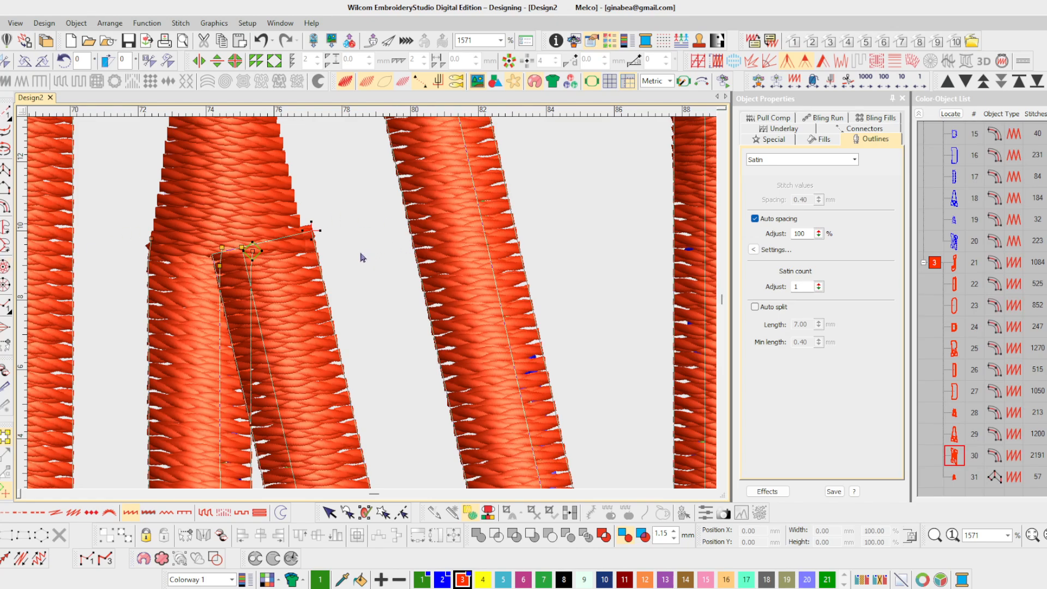
left_click(222, 251)
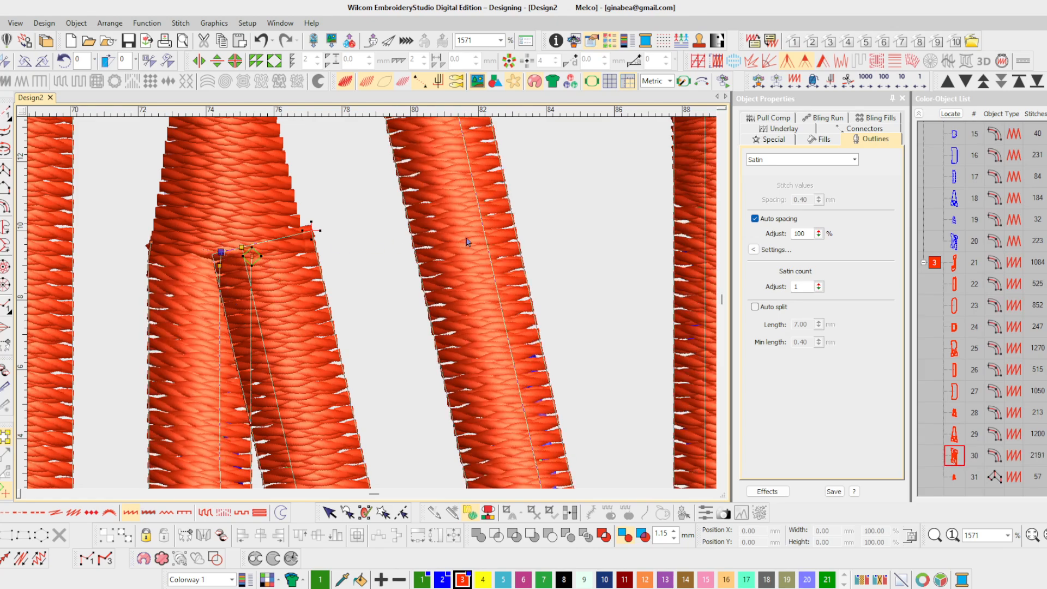
left_click(219, 266)
key("Delete")
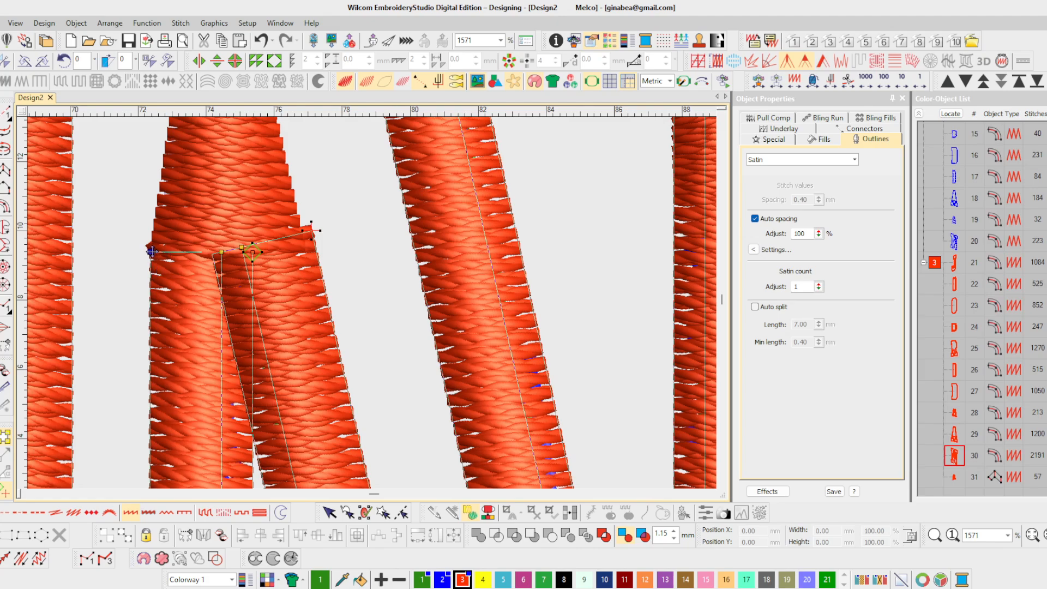
- Move the outer edge handles at the N border's cut ends slightly inward, and undo a trial move of the right end node
left_click_drag(152, 251, 152, 252)
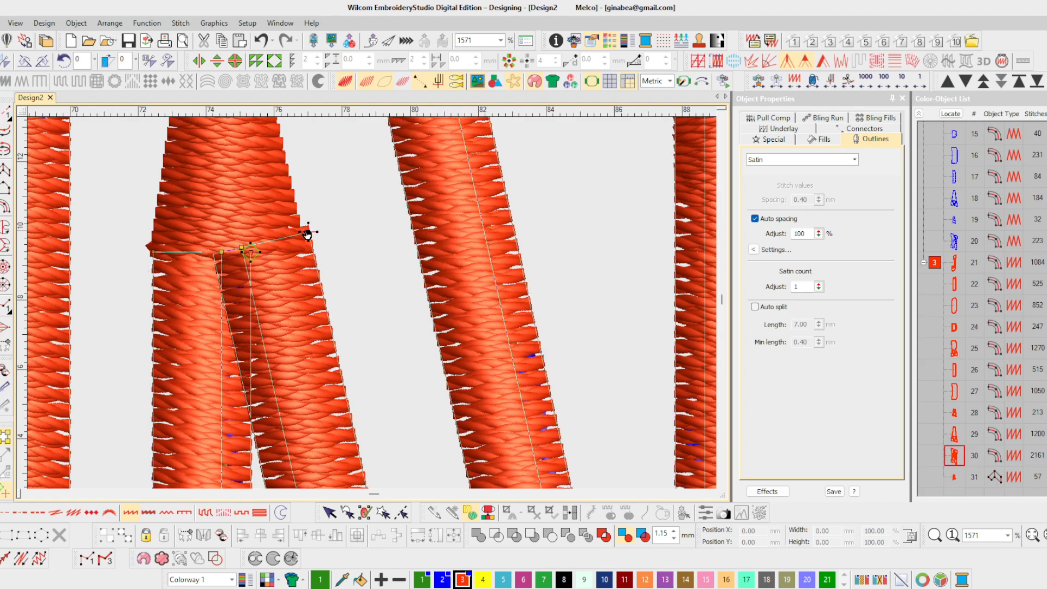
left_click_drag(308, 235, 304, 232)
left_click_drag(244, 246, 350, 242)
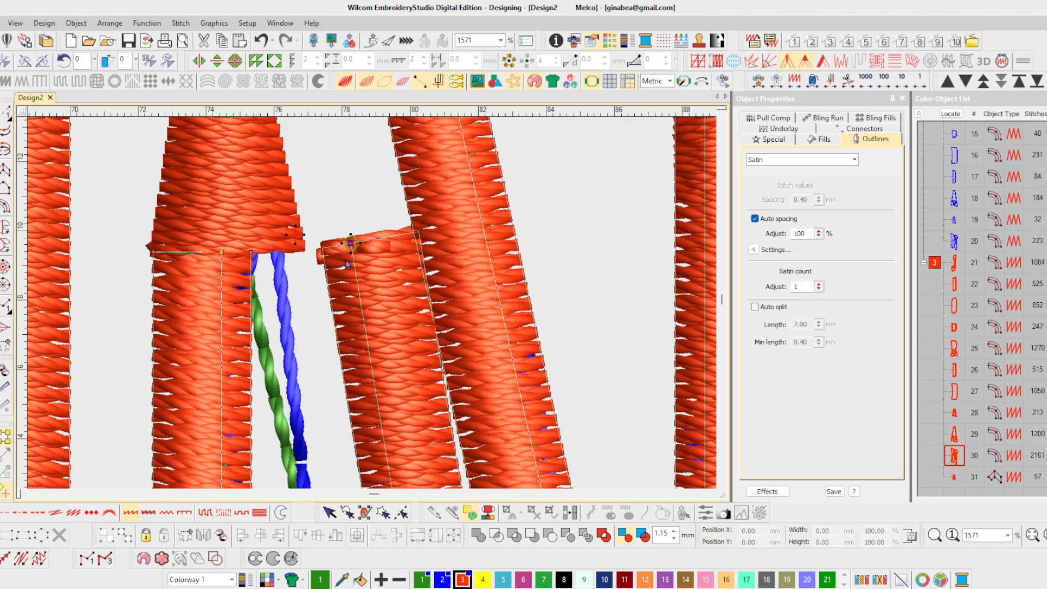
key("ctrl+z")
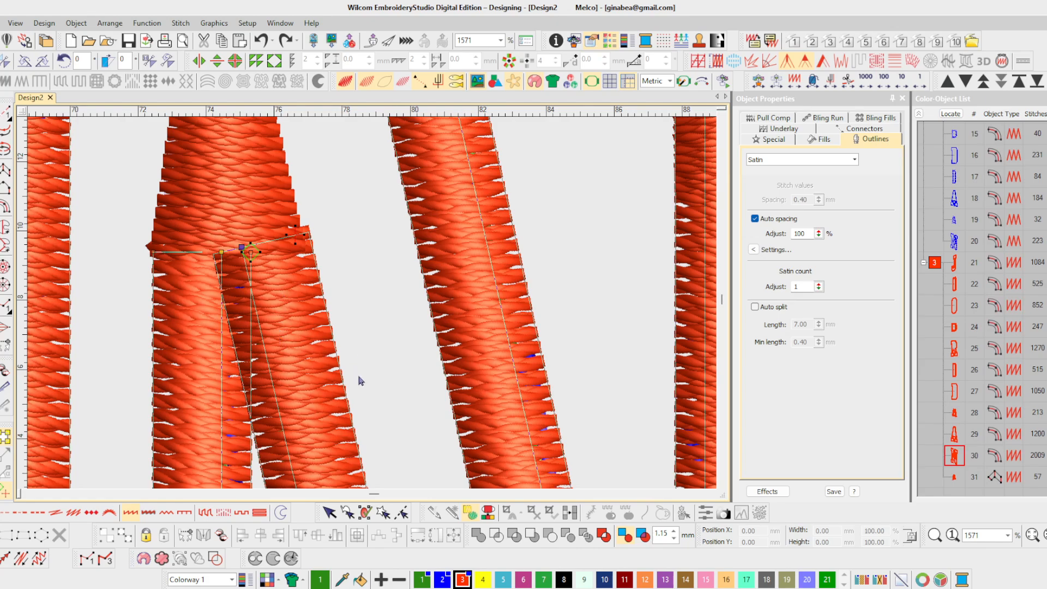
- Examine the reworked upper inner peak of the N within the whole design and in close-up
scroll(724, 299, "down", 5)
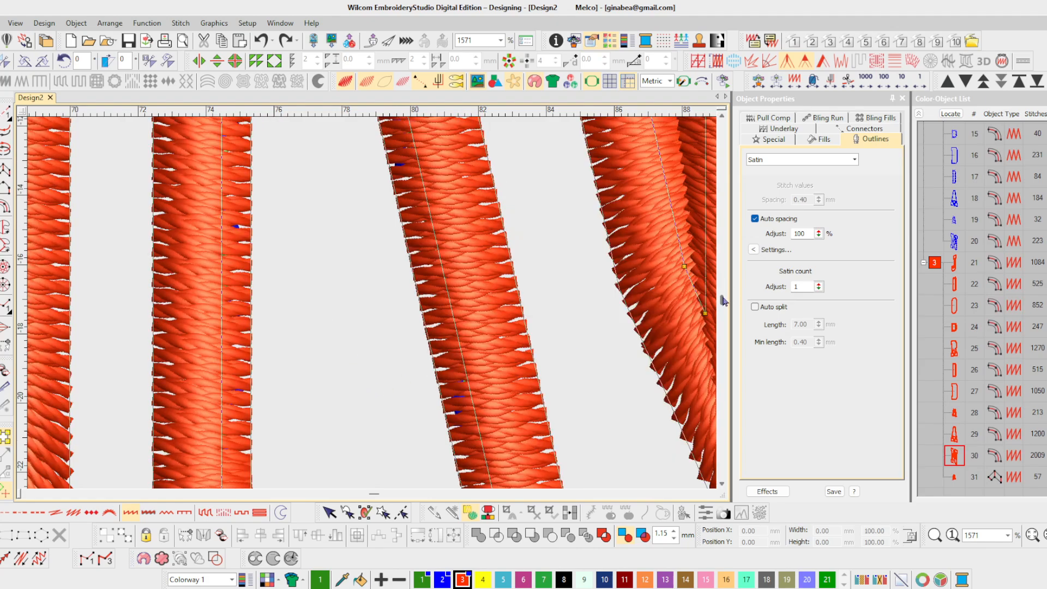
scroll(723, 300, "down", 5)
key("0")
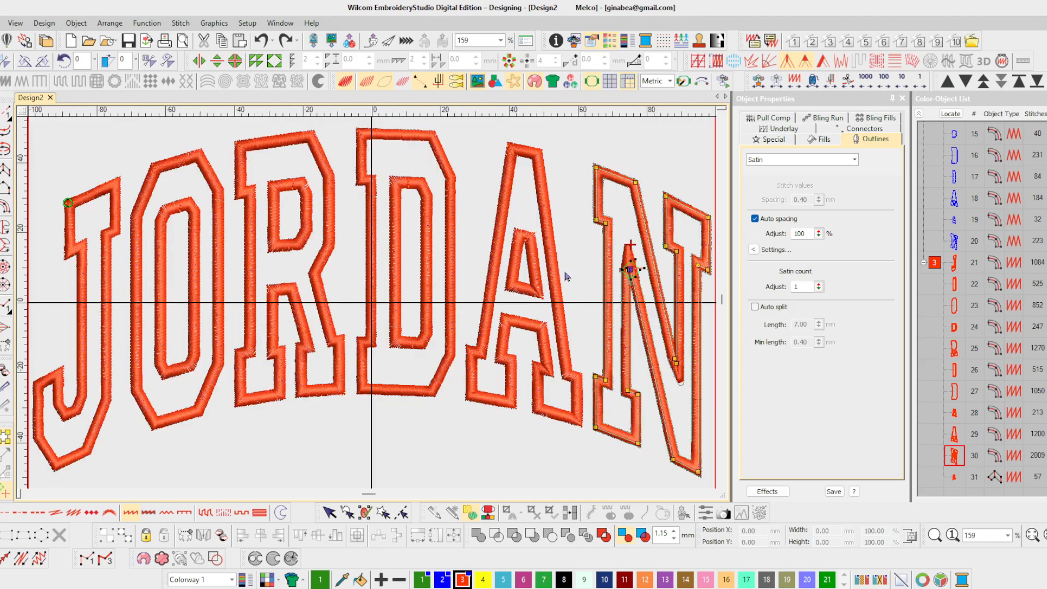
left_click(933, 535)
left_click_drag(596, 229, 695, 319)
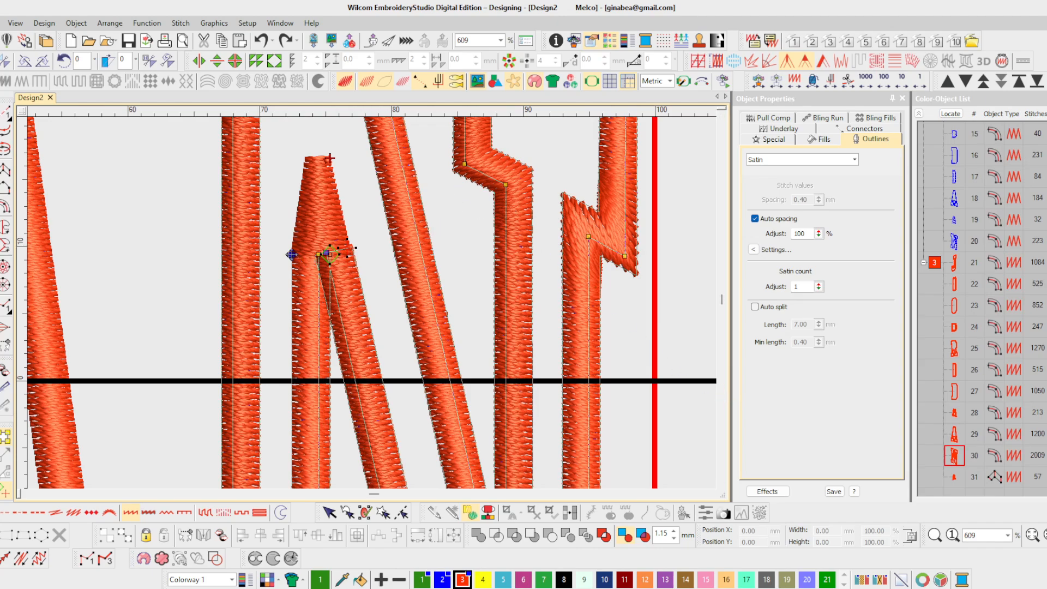
- Undo a trial move of the N border's cut end, and break the N's satin border apart into separate pieces
left_click_drag(292, 254, 297, 255)
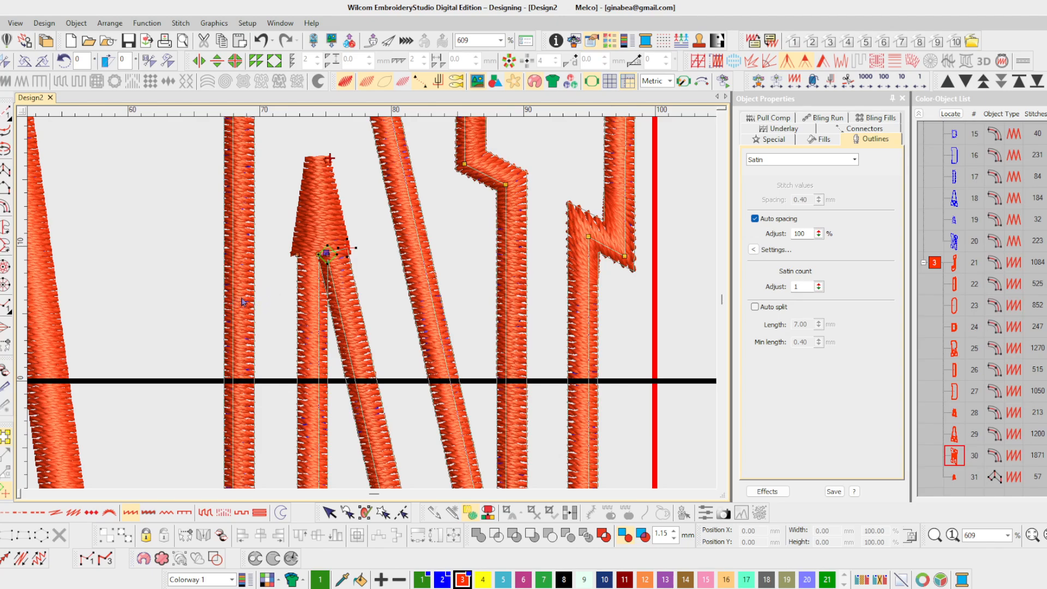
key("ctrl+z")
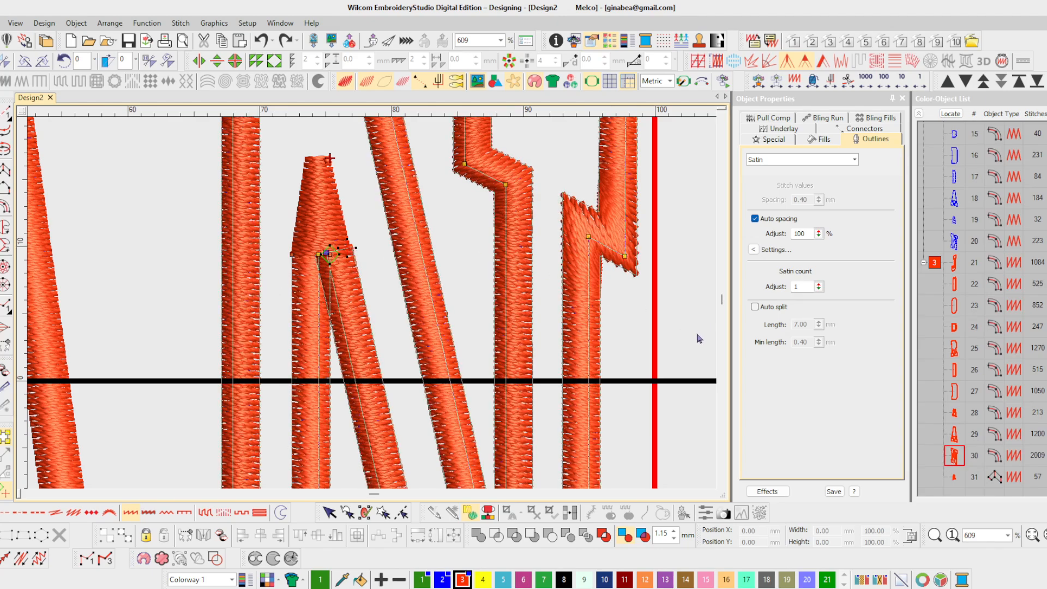
left_click(962, 463)
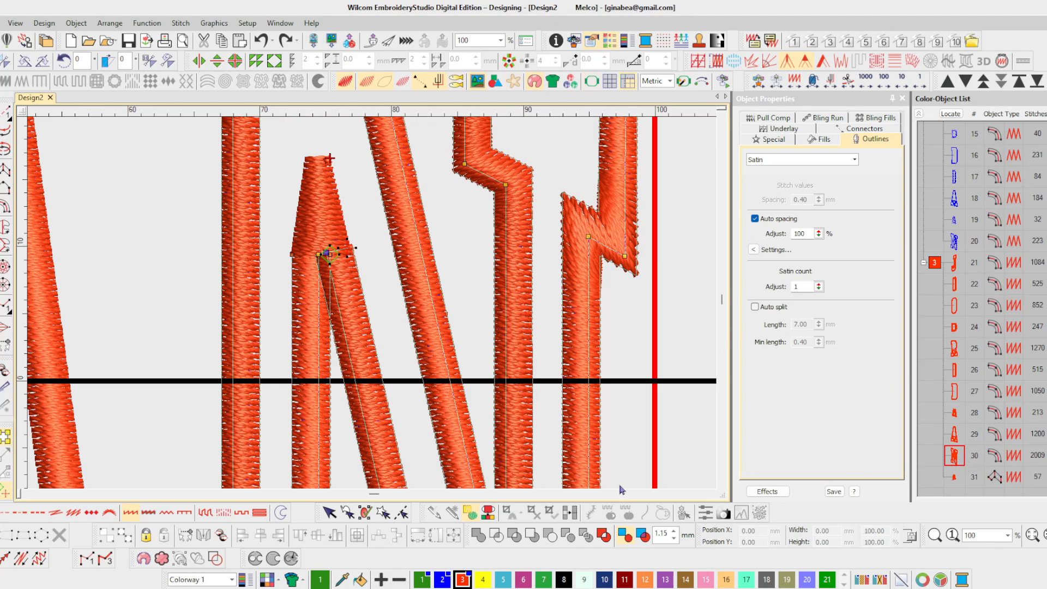
left_click(222, 534)
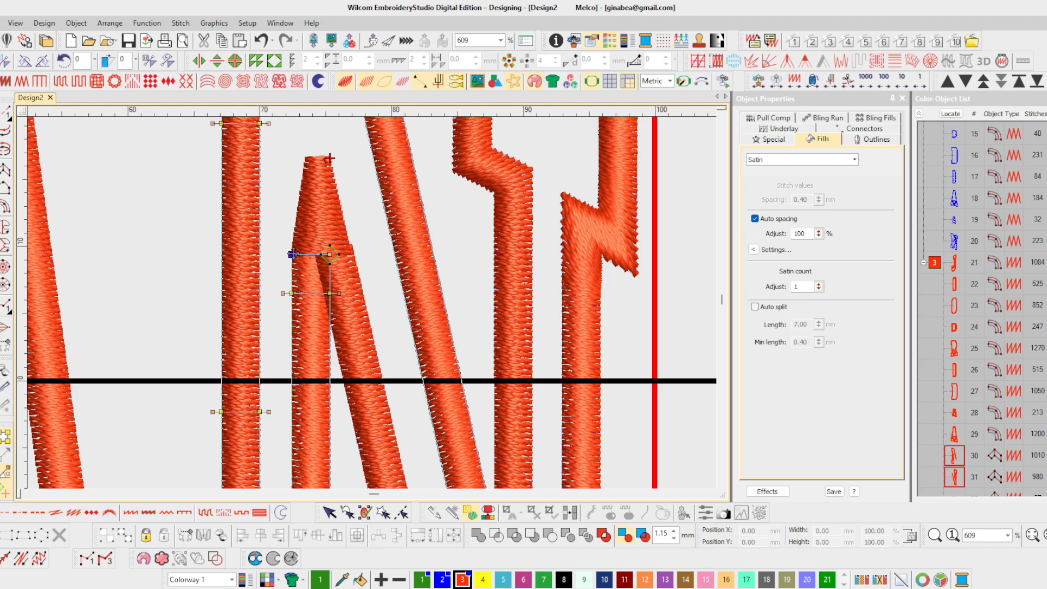
- Move both end nodes of the N's separated left border piece slightly inward beneath the tip, undoing a misplaced first move
left_click_drag(293, 253, 295, 255)
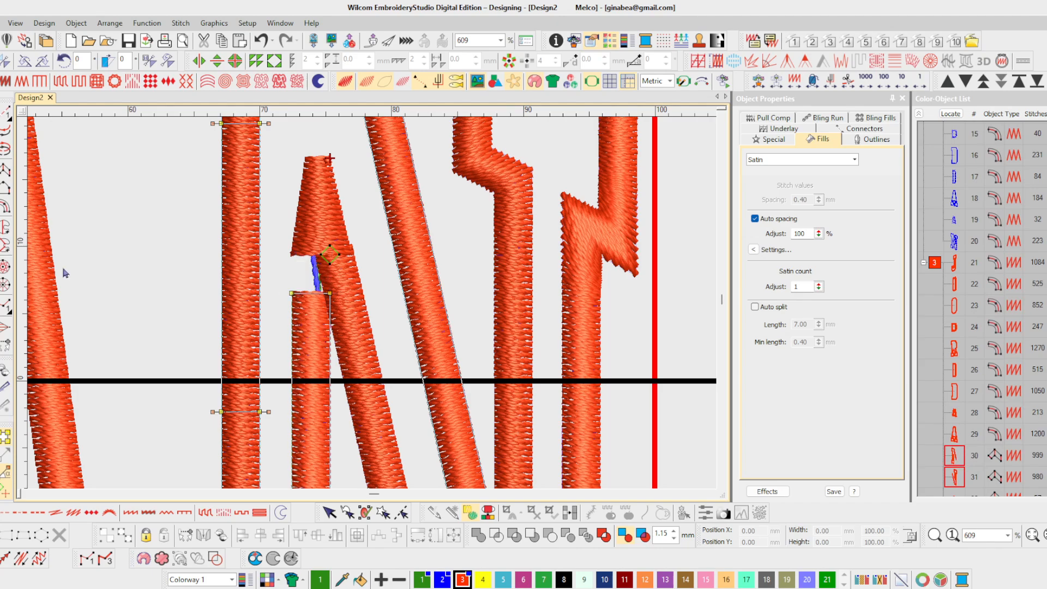
left_click(262, 42)
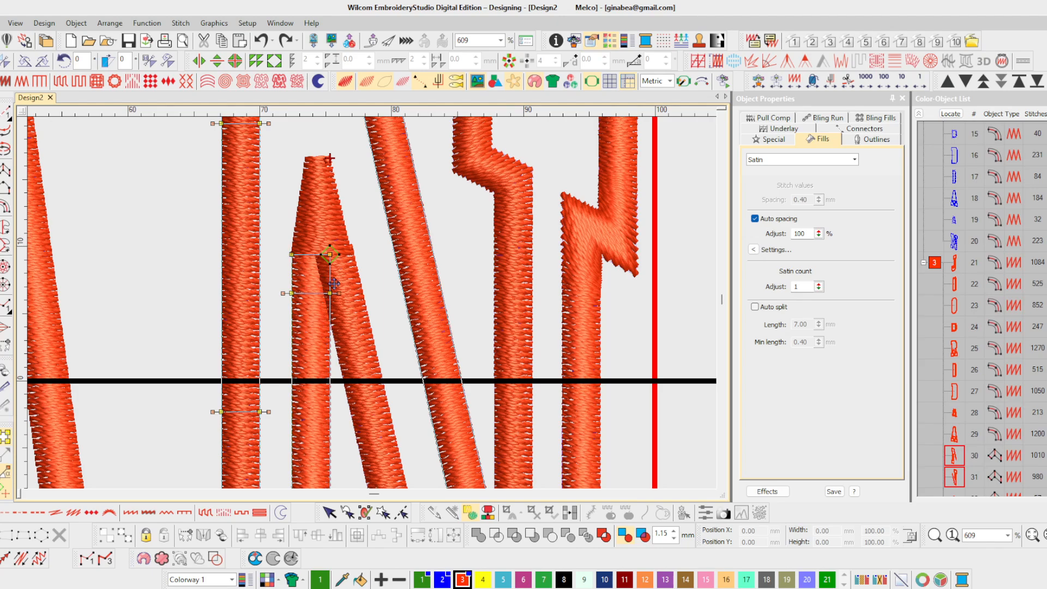
left_click_drag(330, 254, 326, 254)
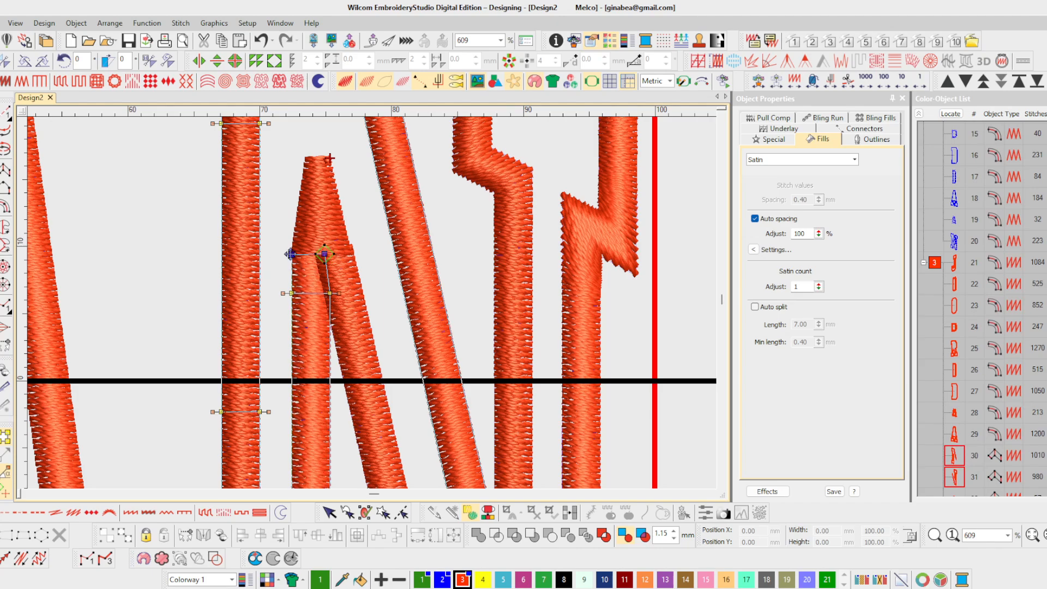
left_click(291, 254)
left_click_drag(292, 254, 293, 254)
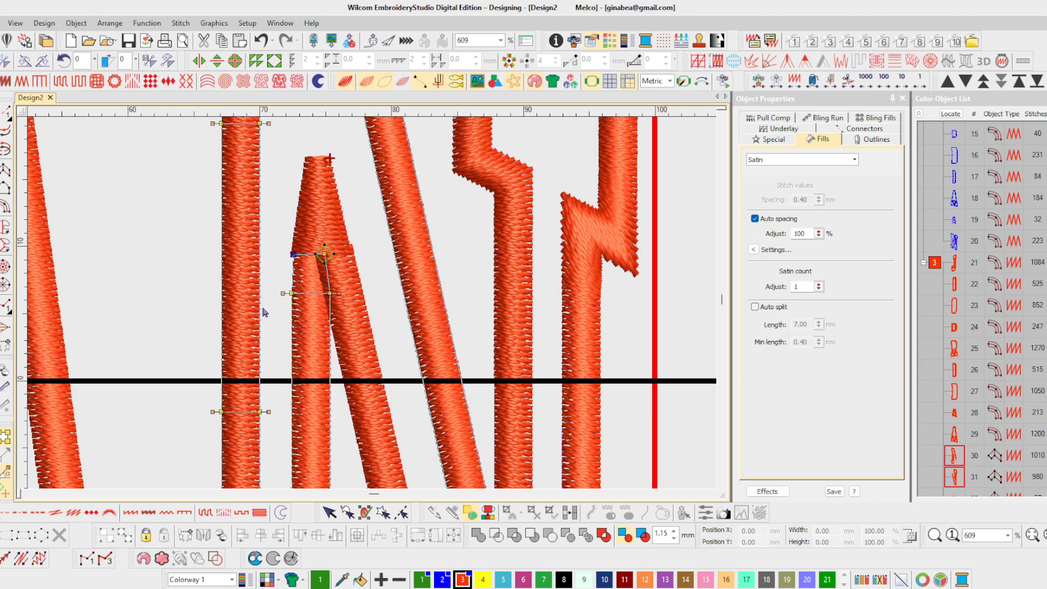
- Move the outer end node of the N's diagonal border piece inward and down, level with the tip's base
left_click(366, 302)
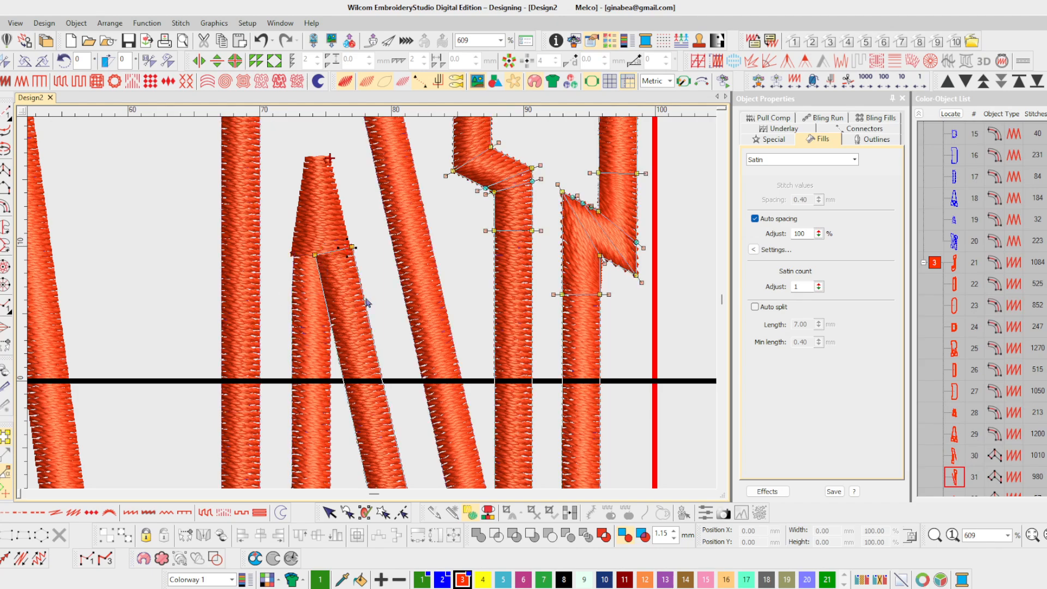
left_click(352, 247)
left_click_drag(352, 248, 350, 254)
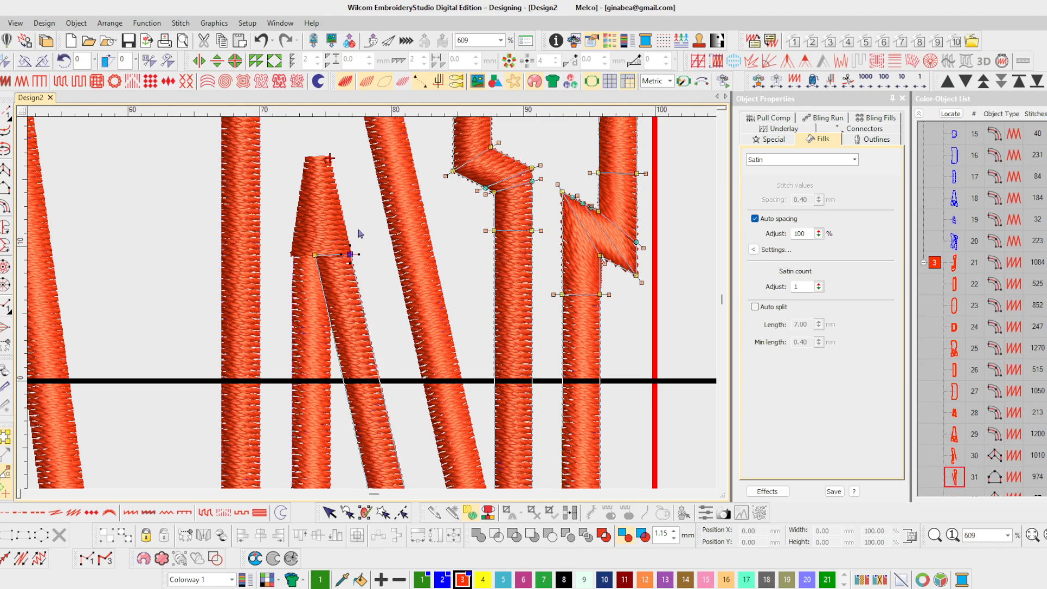
- Shorten the N's inner tip by lowering its top corners, and fit its base corners over the cut border ends
left_click(359, 240)
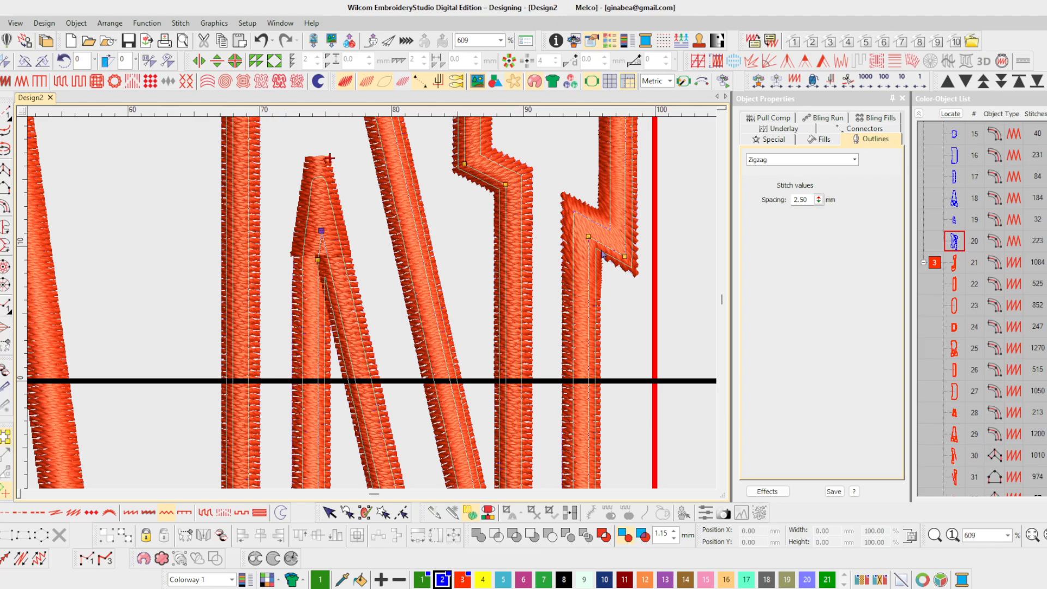
left_click(974, 492)
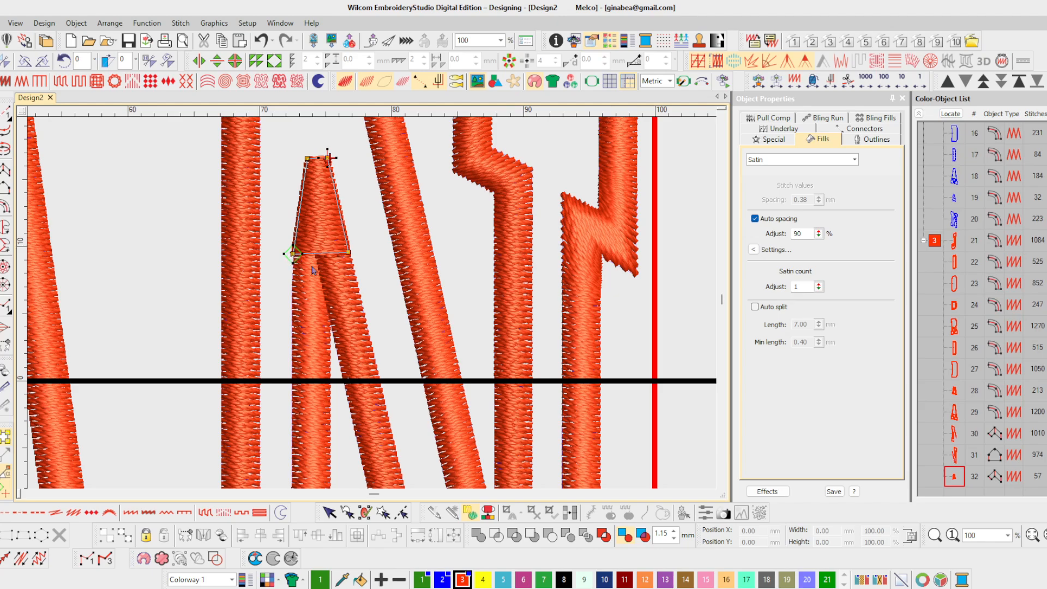
left_click_drag(293, 254, 345, 254)
mouse_move(284, 139)
left_mouse_down()
mouse_move(348, 175)
mouse_move(302, 172)
left_mouse_up()
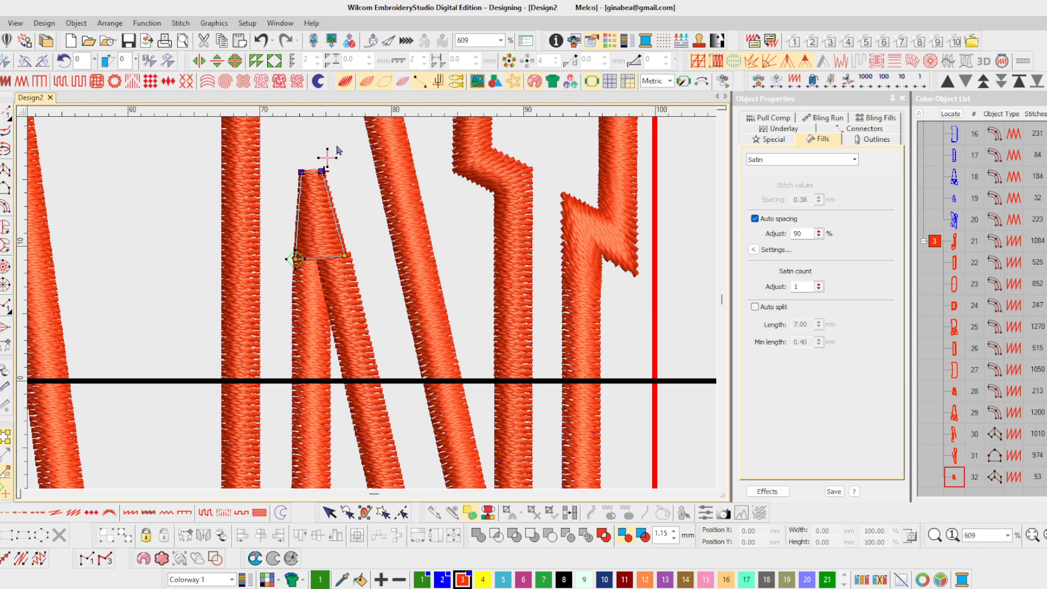
key("s")
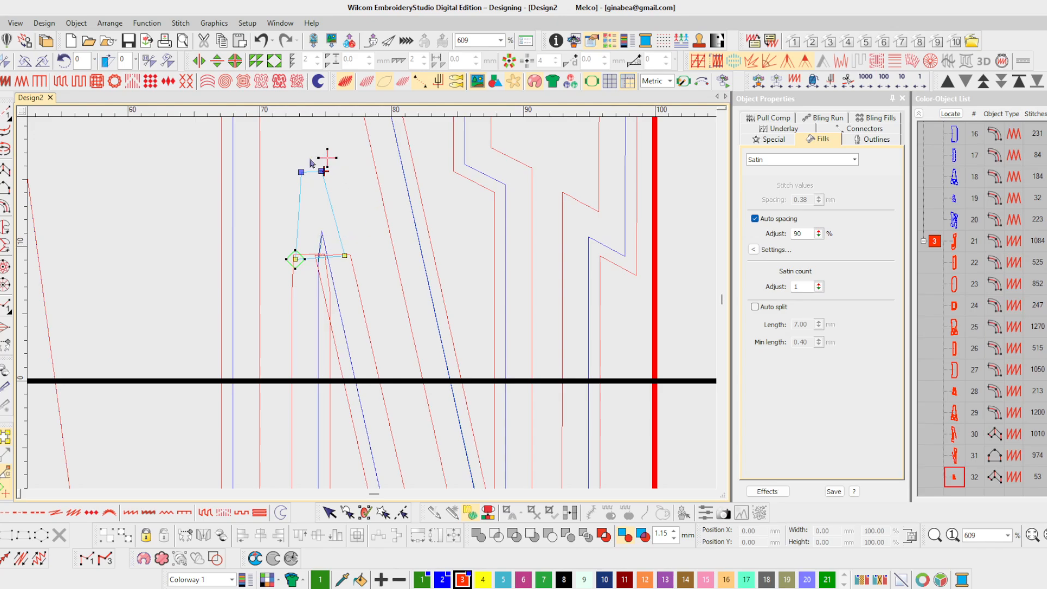
left_click_drag(282, 154, 359, 189)
left_click_drag(301, 172, 306, 199)
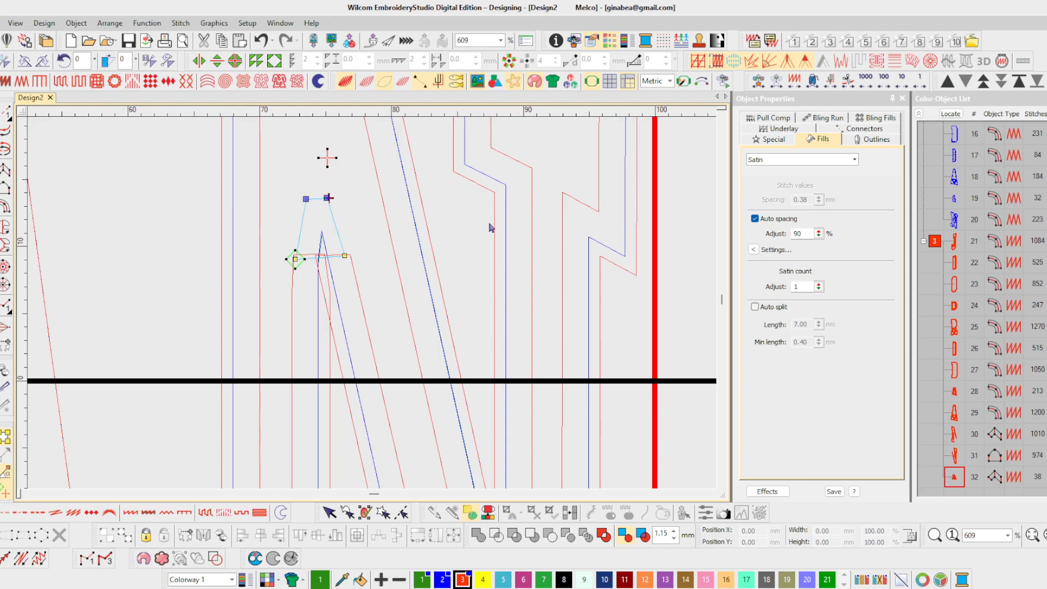
key("t")
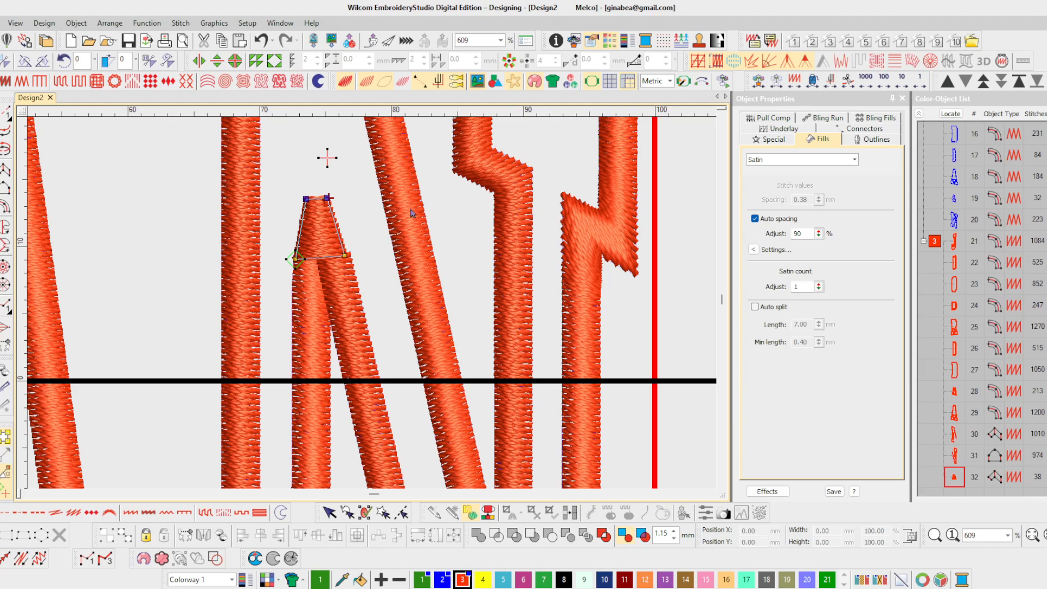
- Fine-tune the N's tip by moving its right base corner and its upper left corner slightly outward
left_click(346, 255)
left_click_drag(347, 254, 349, 255)
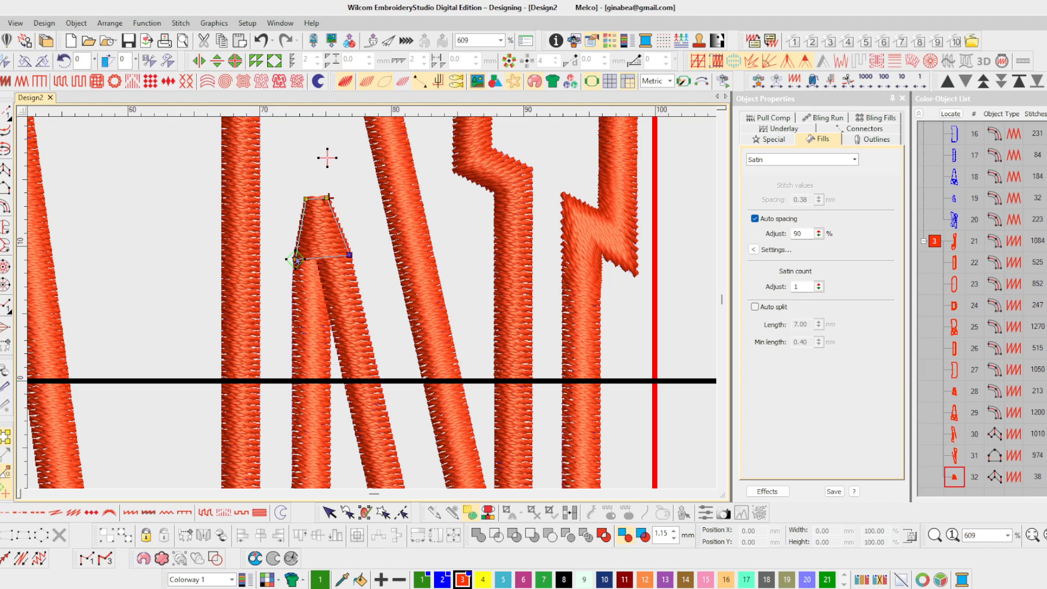
left_click(307, 196)
left_click_drag(307, 197, 301, 196)
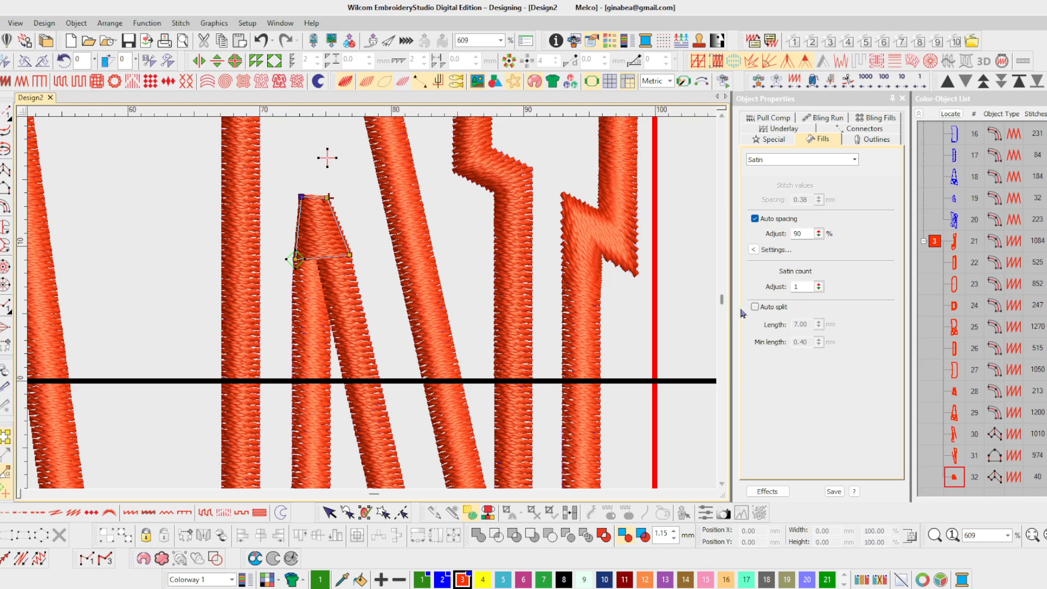
- Close the gap at the N's lower inner point by moving the left border piece's end node over the adjoining piece
scroll(722, 304, "down", 10)
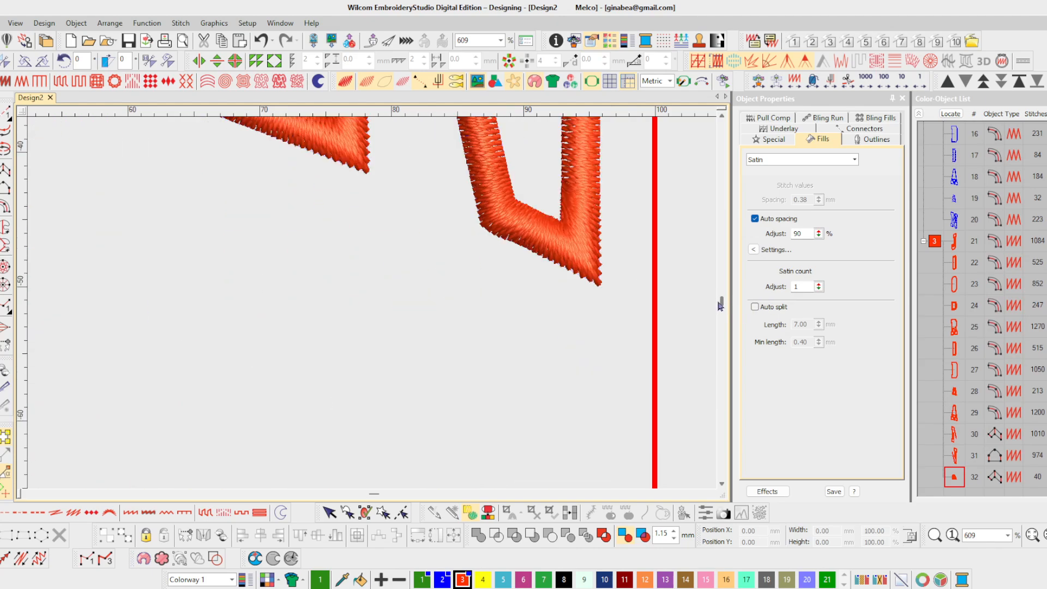
key("0")
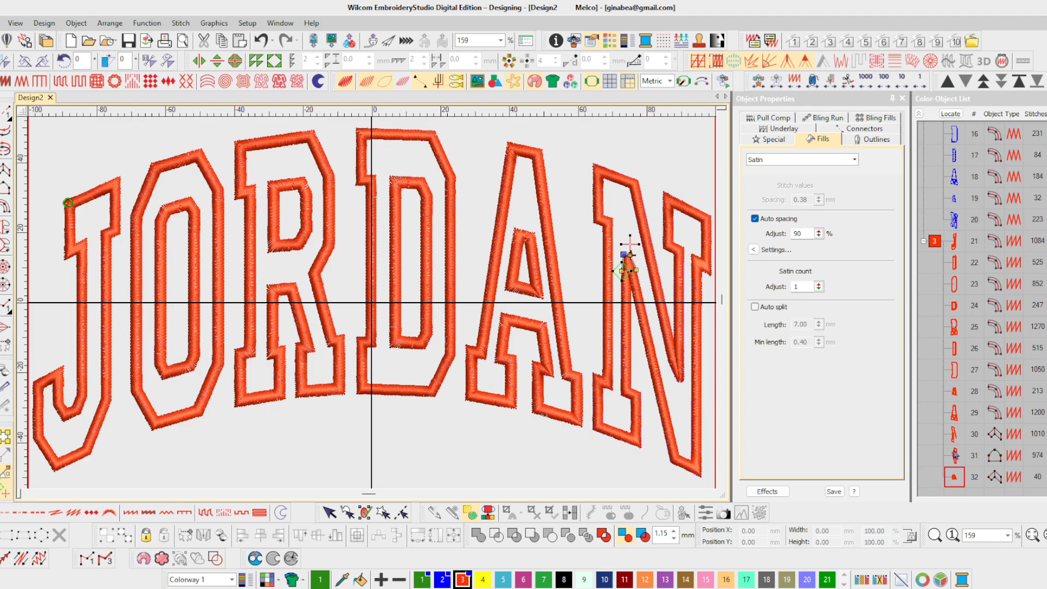
left_click(936, 536)
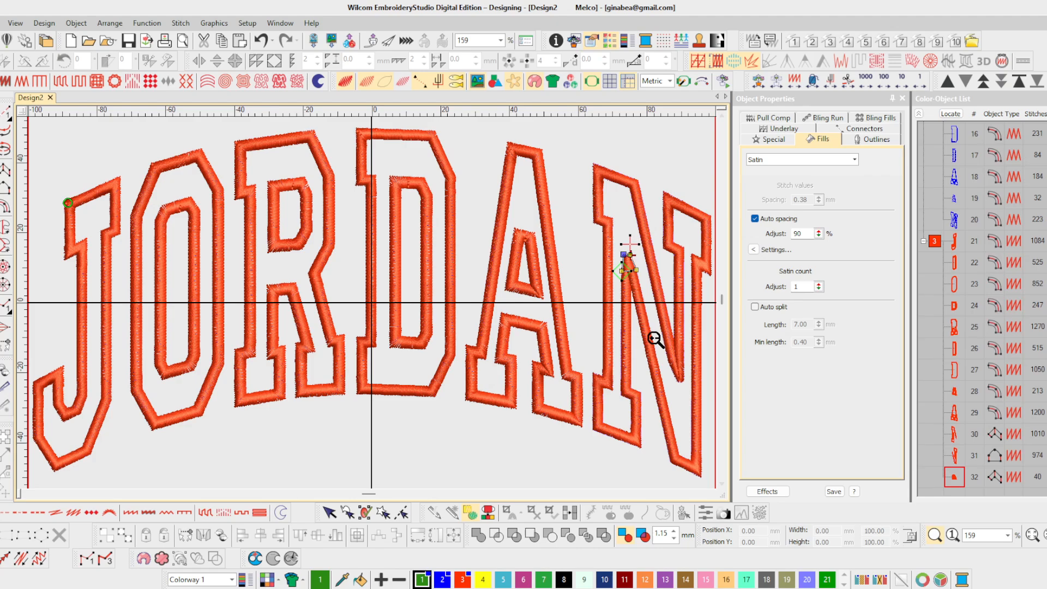
left_click_drag(650, 341, 699, 400)
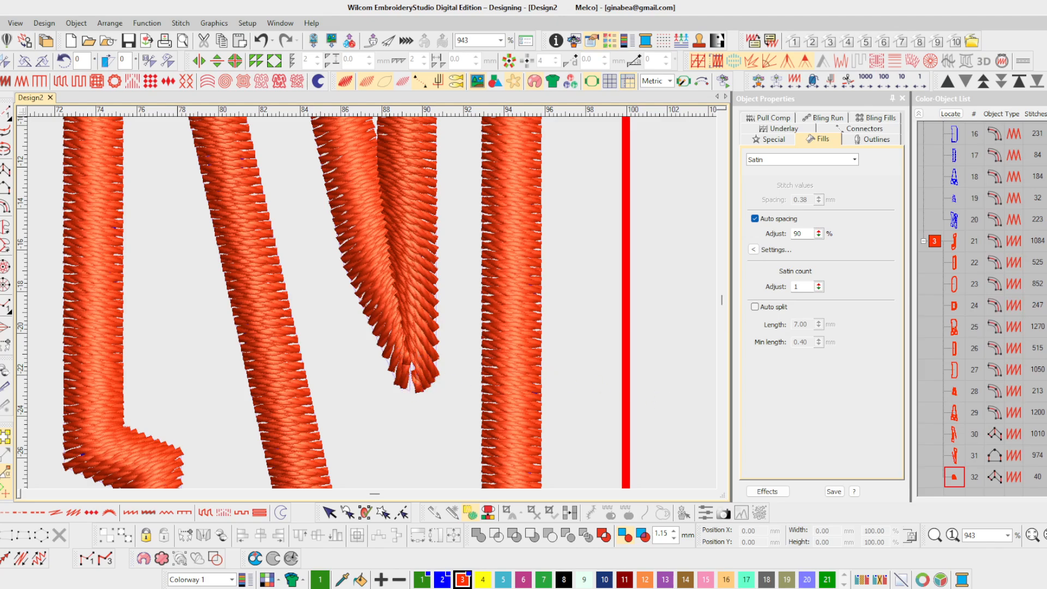
left_click(954, 456)
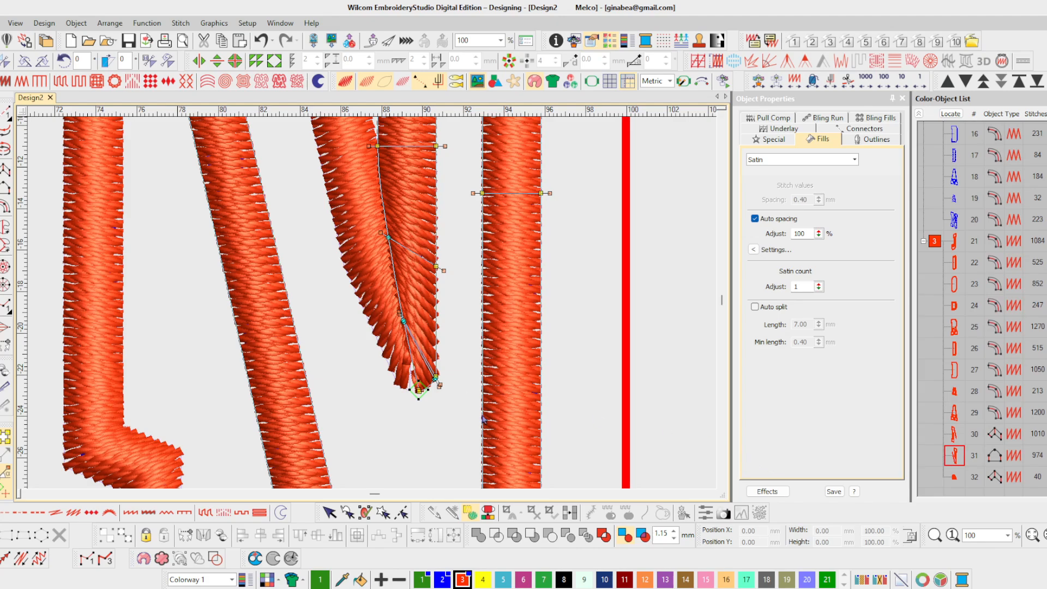
left_click(957, 437)
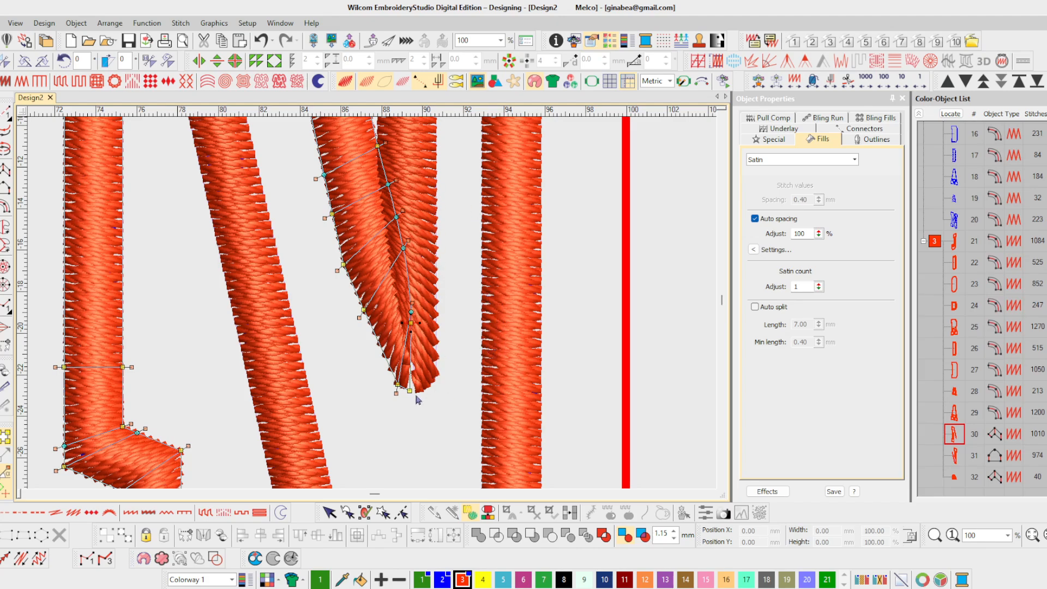
left_click_drag(409, 390, 422, 390)
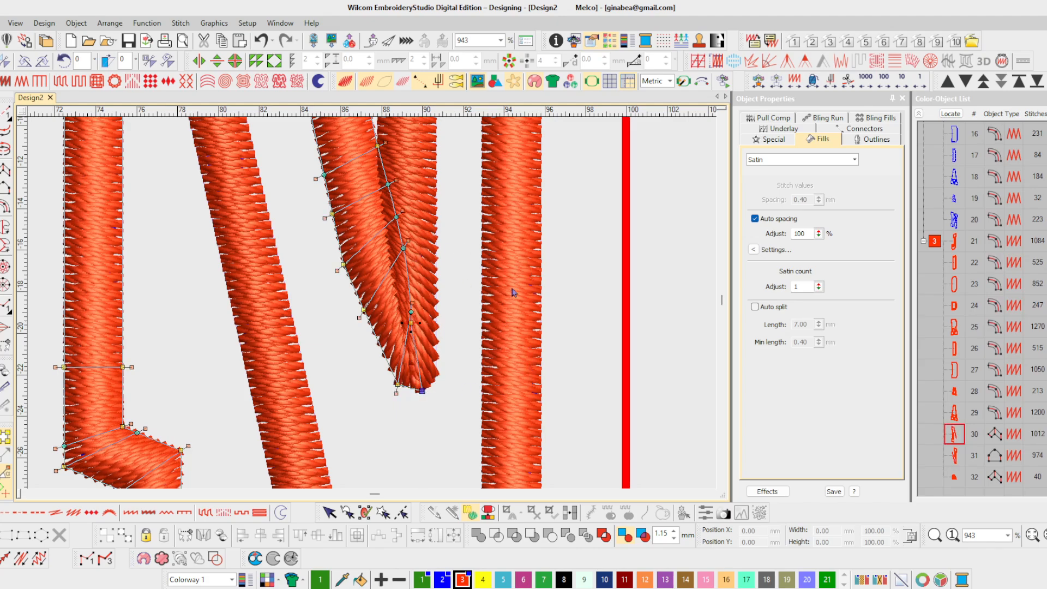
key("0")
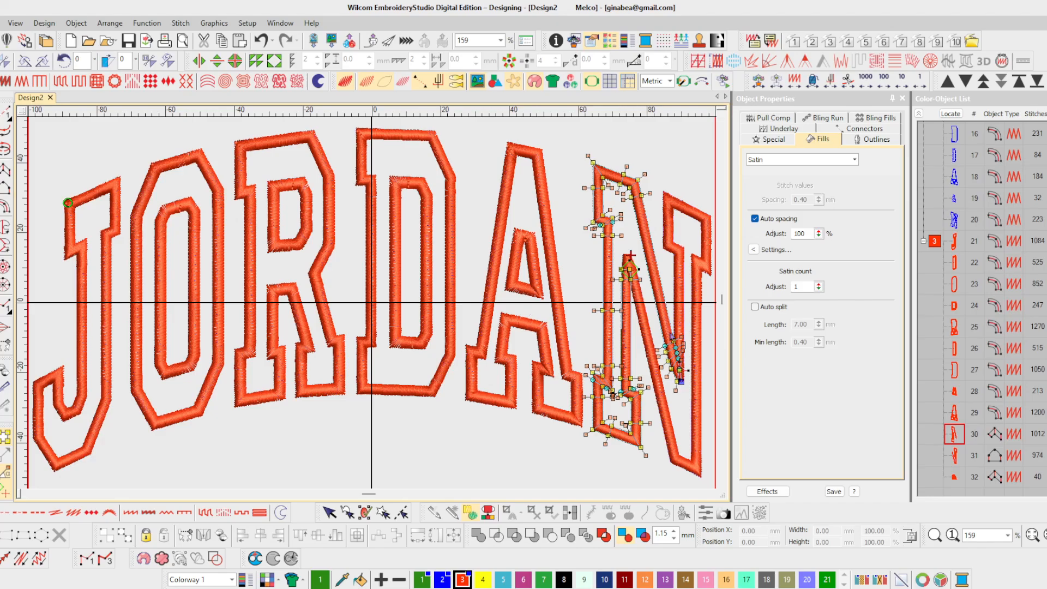
key("Escape")
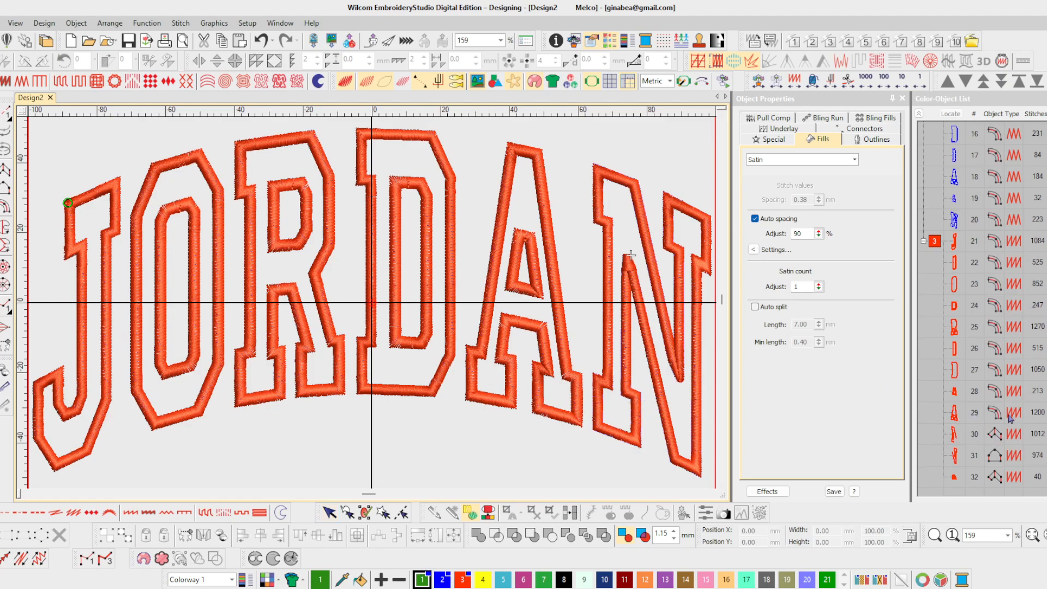
- Join the N's two border pieces and its tip into one branched object, accepting the default entry and exit points
left_click(955, 436)
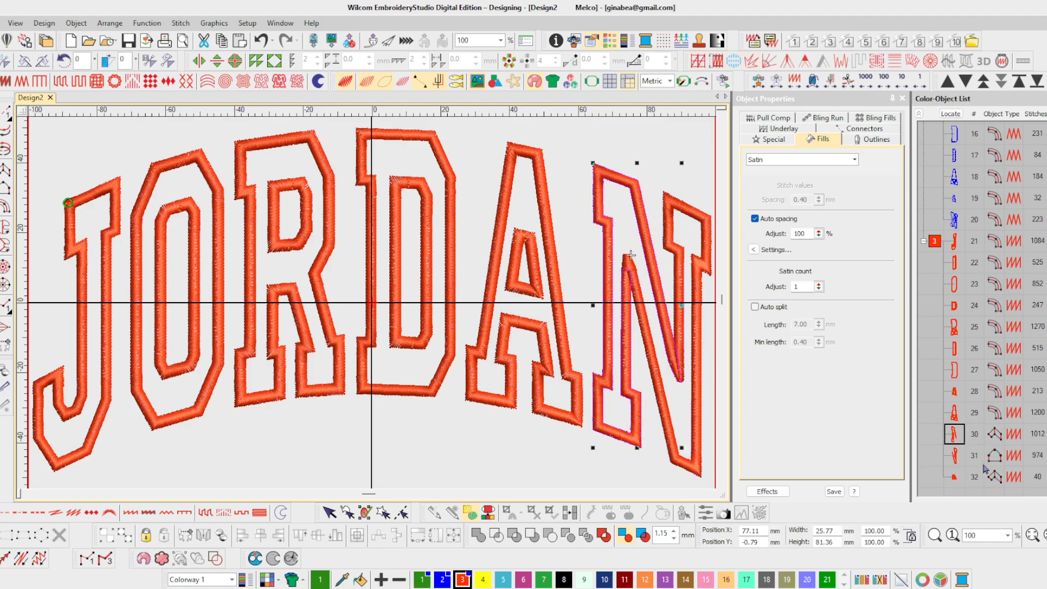
left_click(961, 462, "ctrl")
left_click(959, 479, "ctrl")
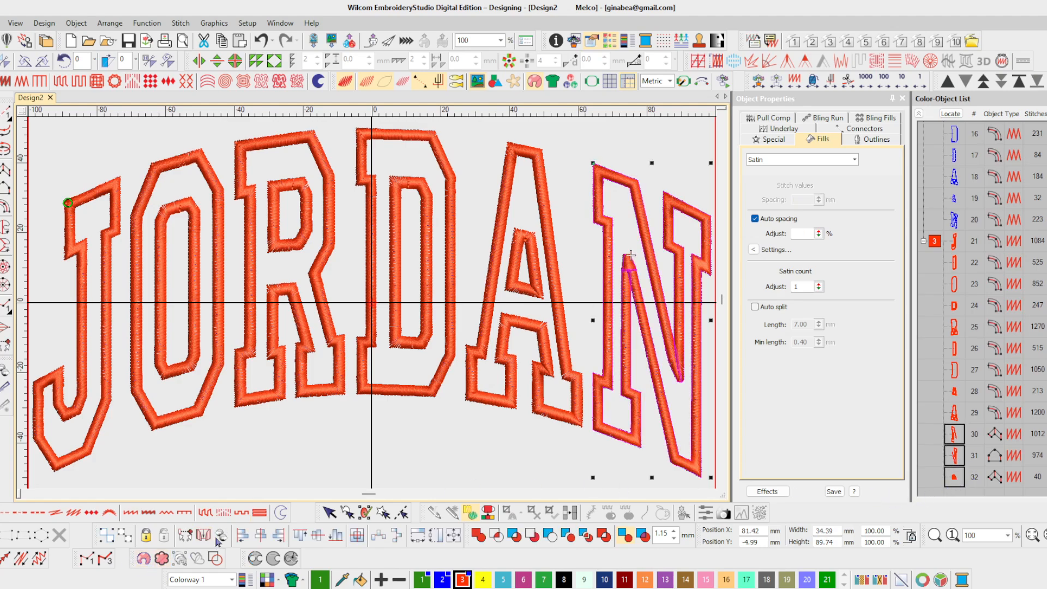
left_click(185, 535)
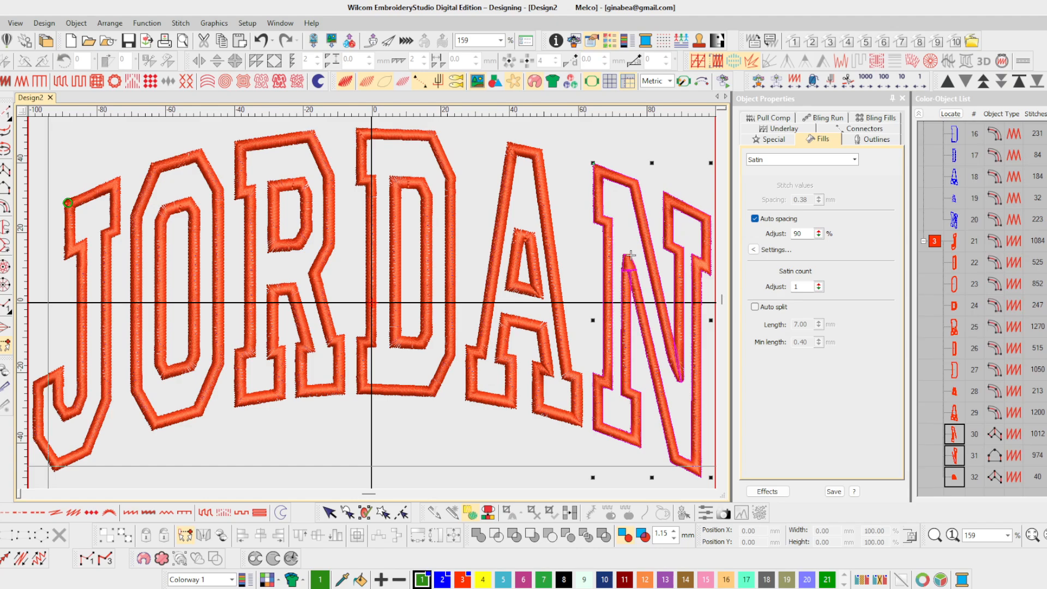
key("Return")
key("Return")
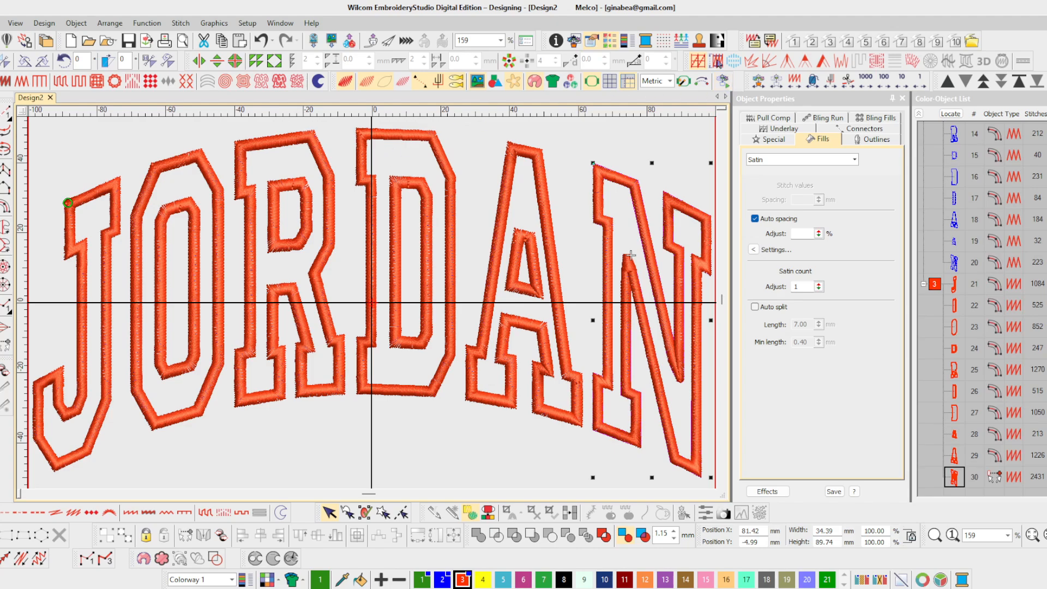
- Run the stitch-out simulation of the whole design and examine the finished JORDAN lettering
left_click(723, 82)
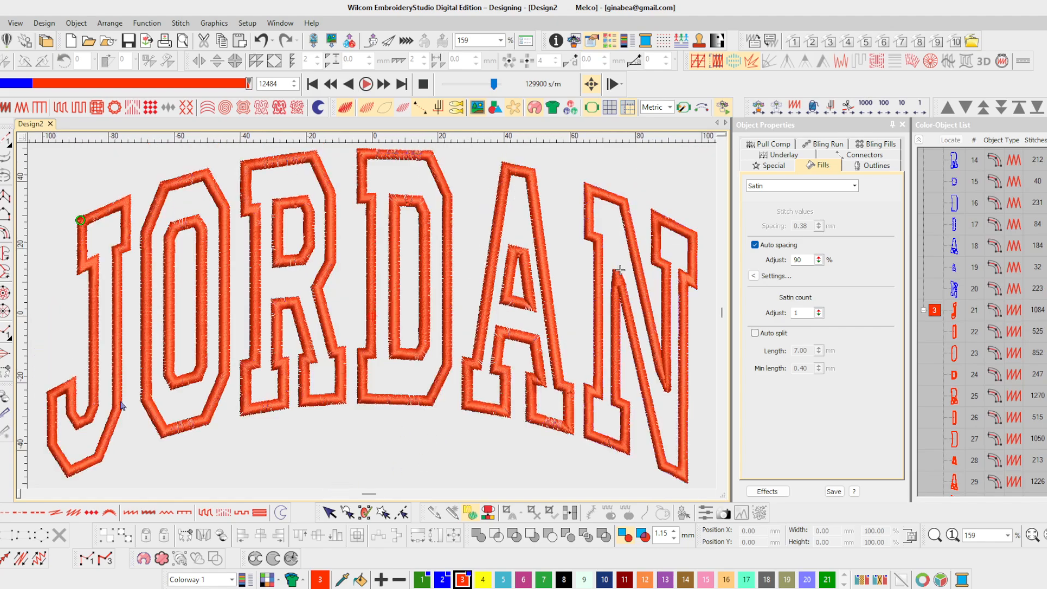
key("1")
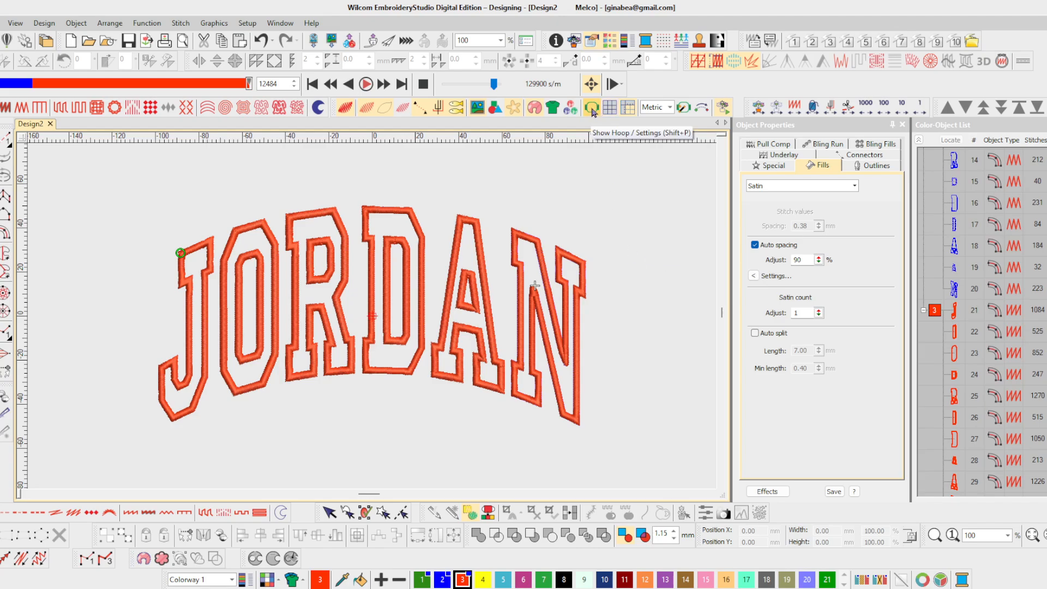
key("0")
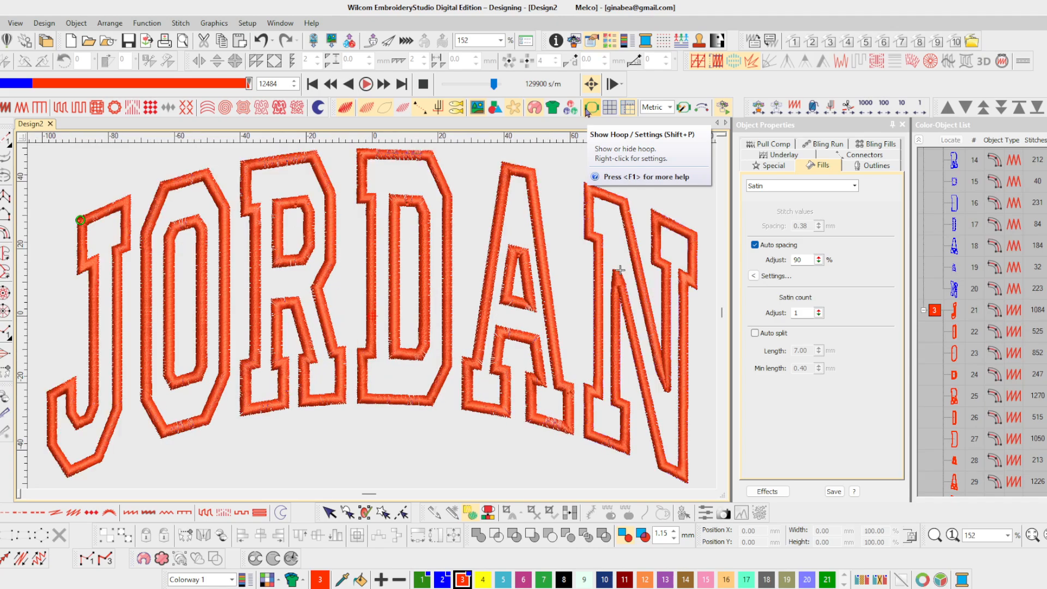
key("1")
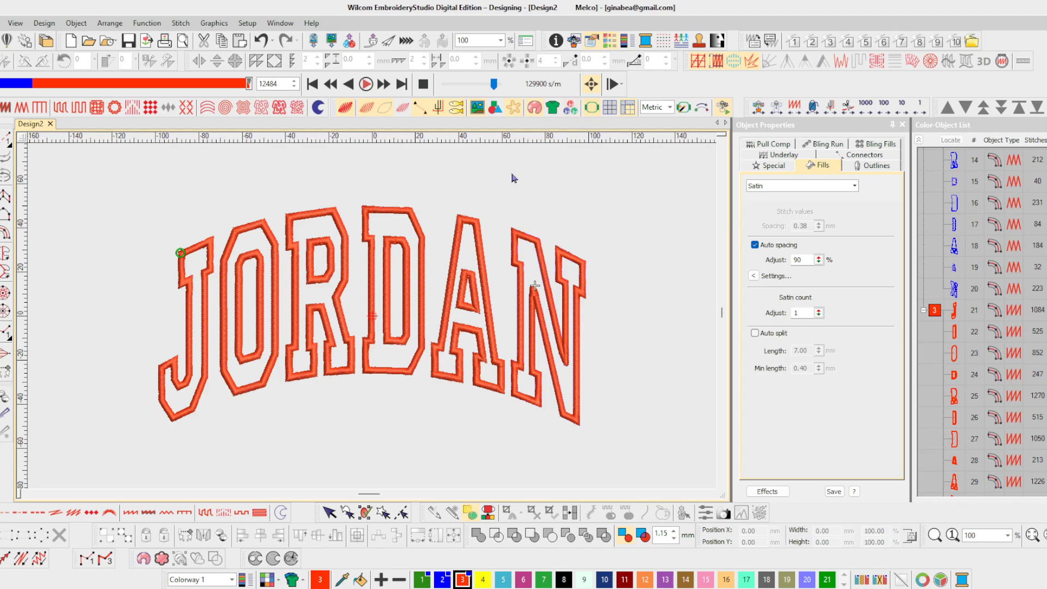
scroll(371, 320, "down", 4)
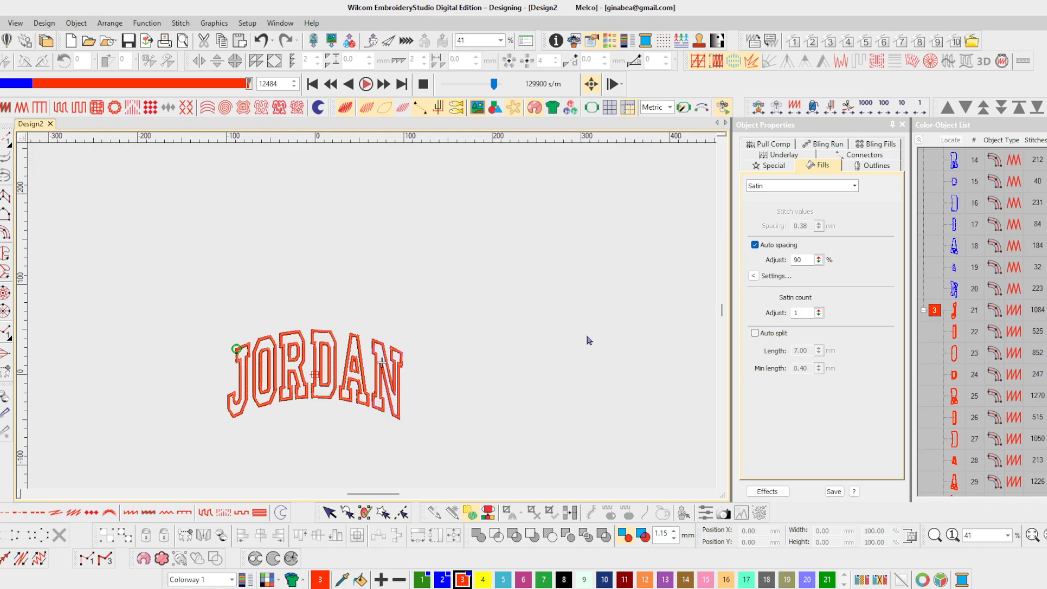
key("1")
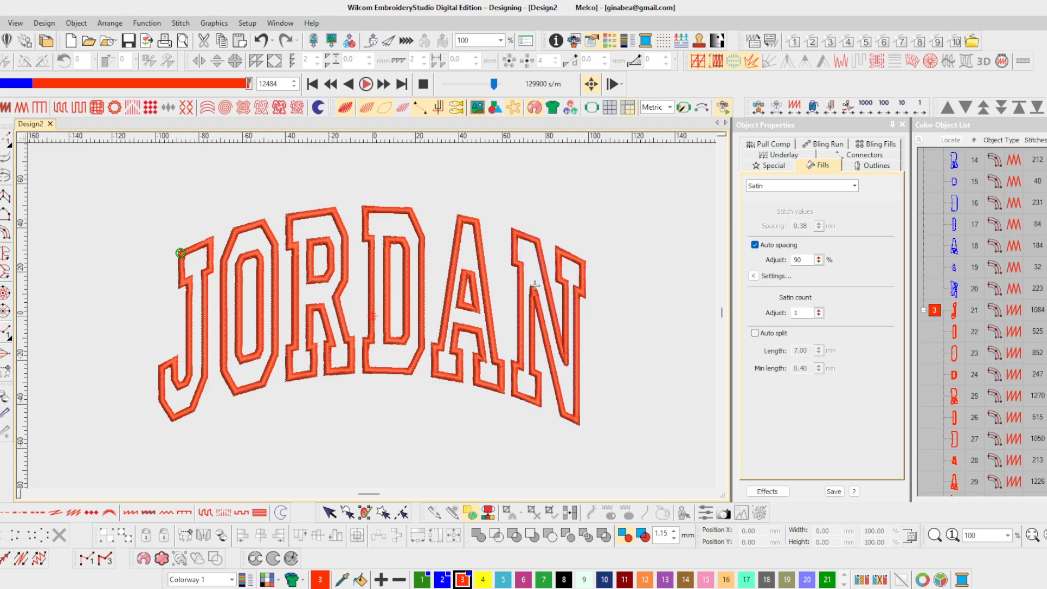
- Start saving the design under a new name and choose the personal digitizing folder inside Computer Embroidery as the location
key("alt+f")
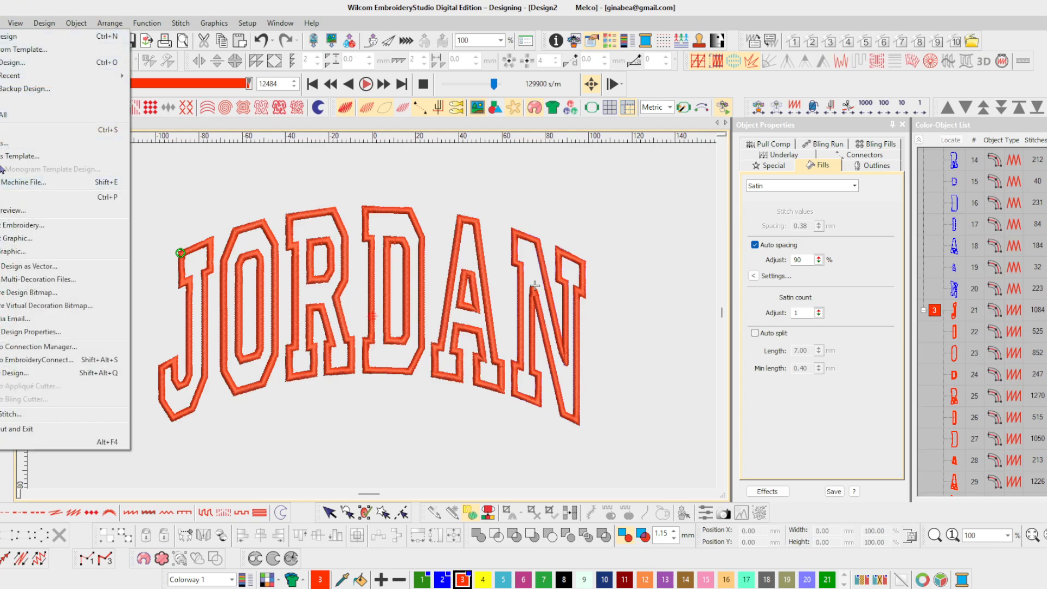
left_click(8, 145)
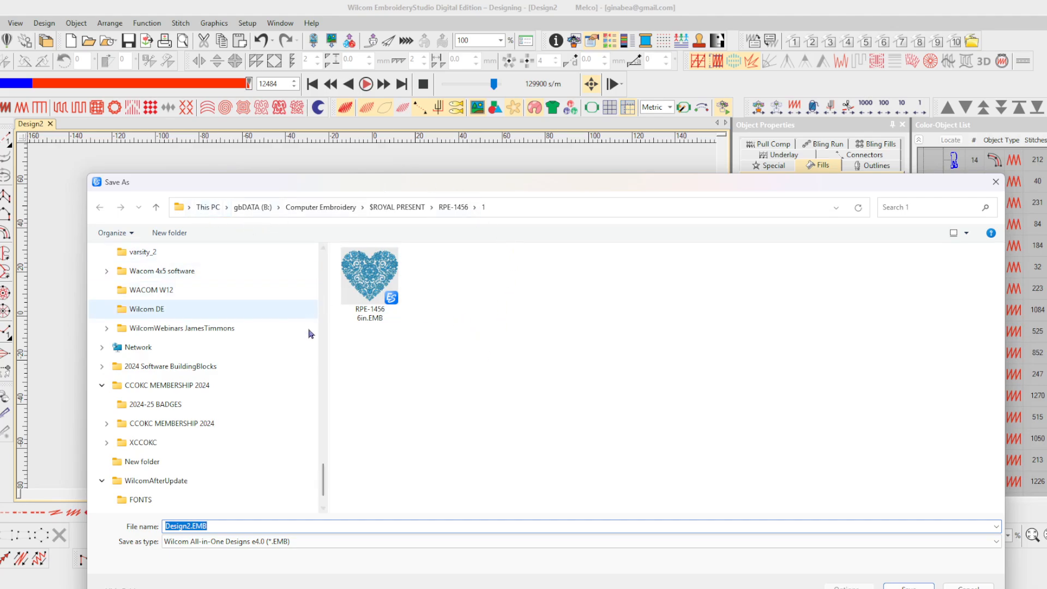
left_click_drag(322, 487, 322, 272)
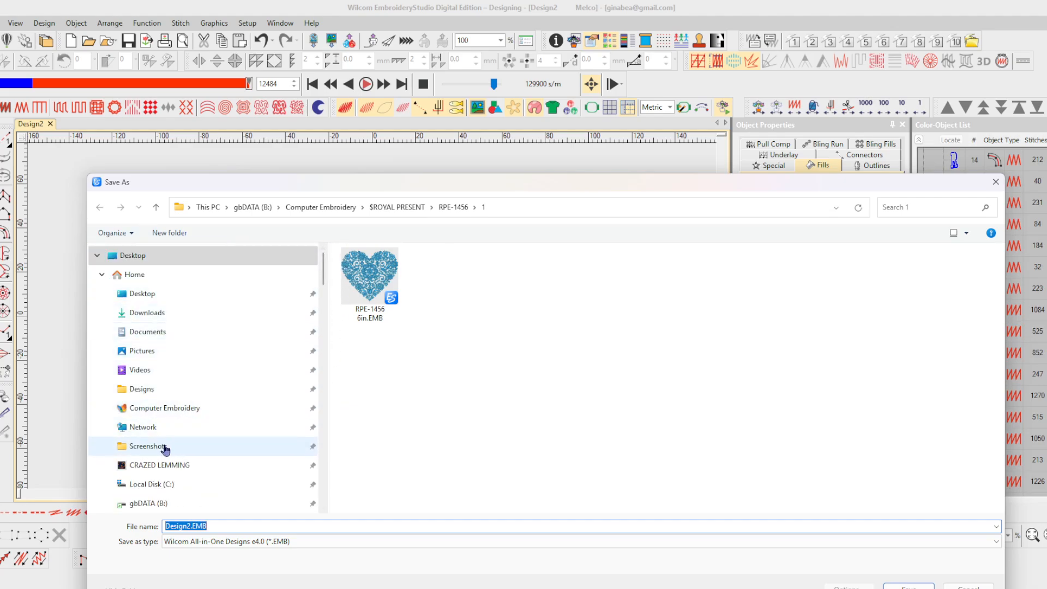
left_click(163, 409)
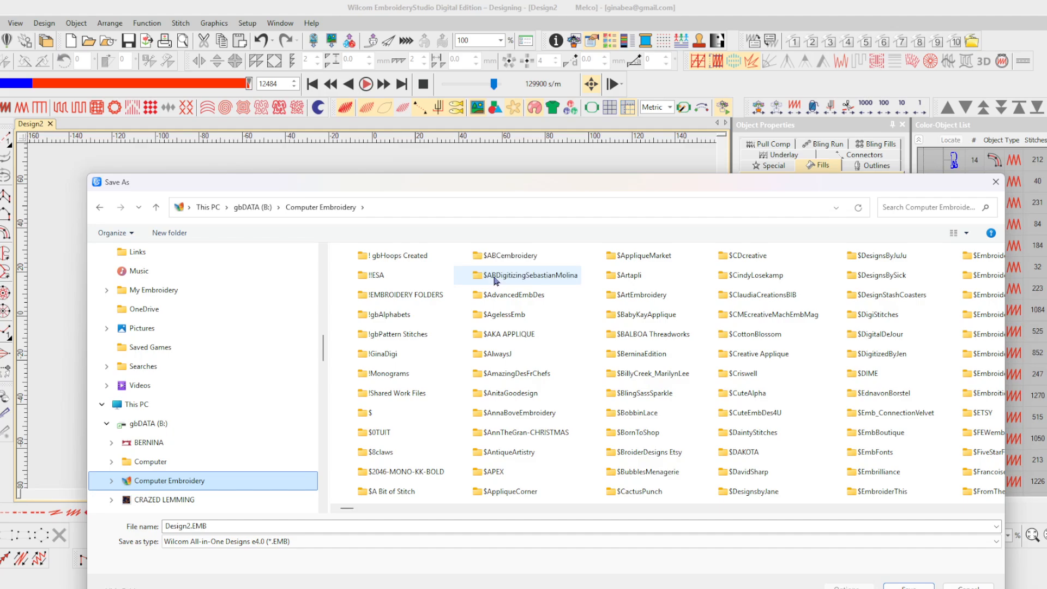
left_click(394, 359)
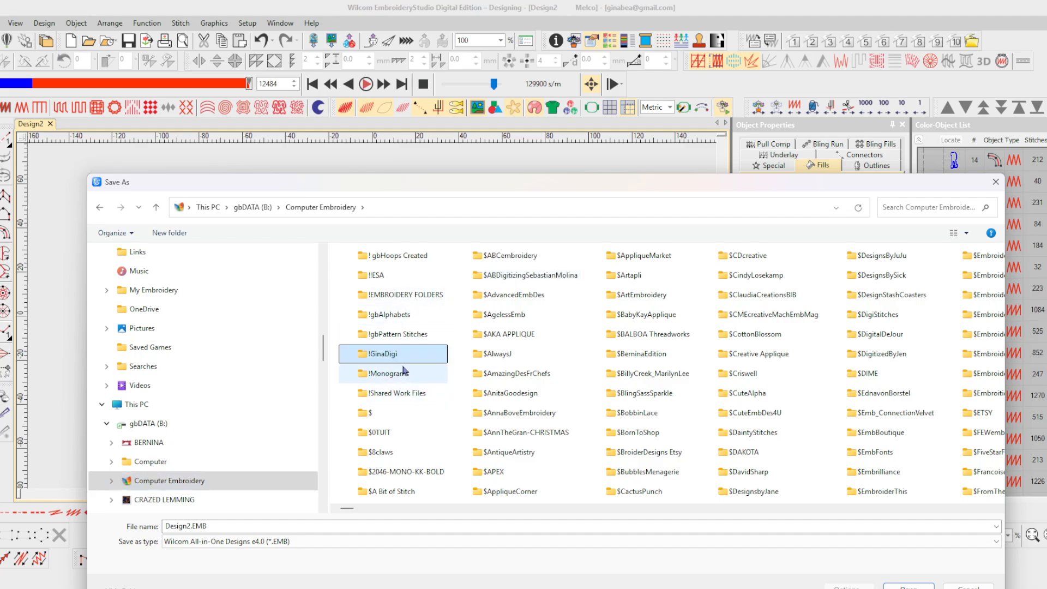
double_click(397, 359)
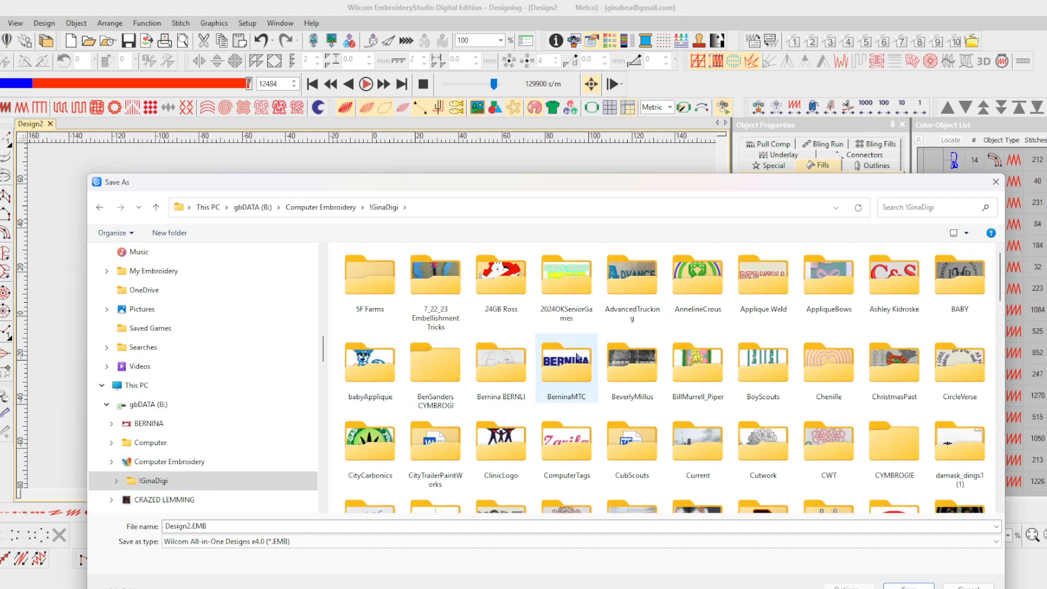
- Name the design file "Jordan app" and save it as Wilcom All-in-One Designs e4.2 (*.EMB)
double_click(187, 526)
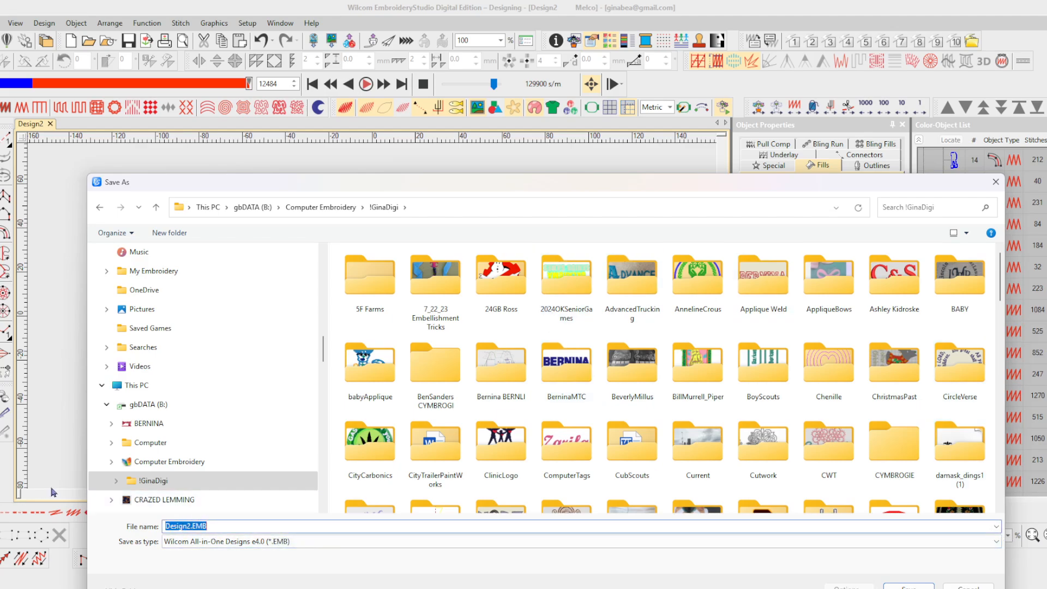
type("j")
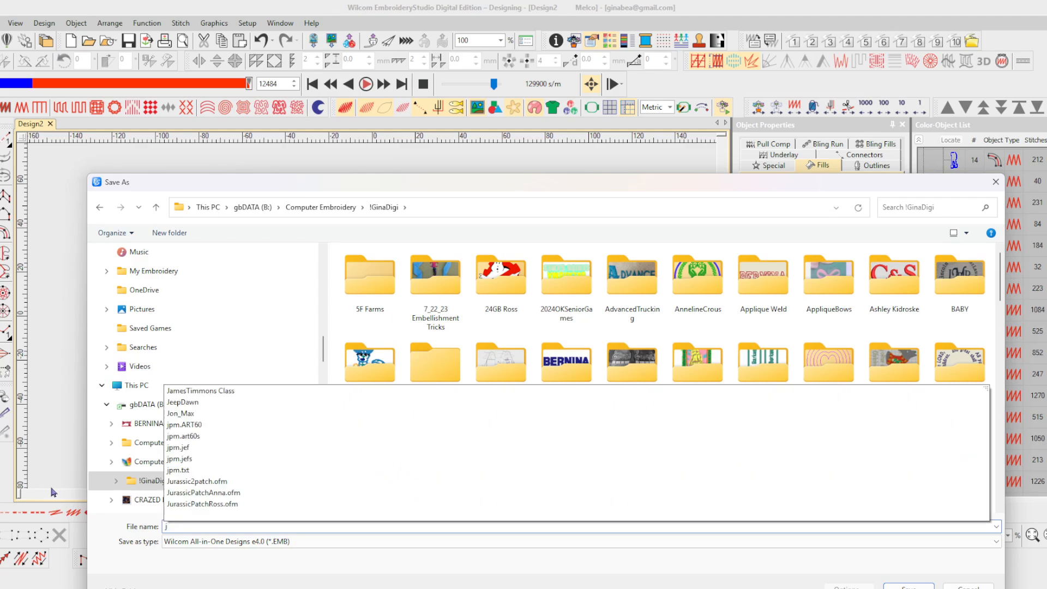
key("BackSpace")
type("Jordan app")
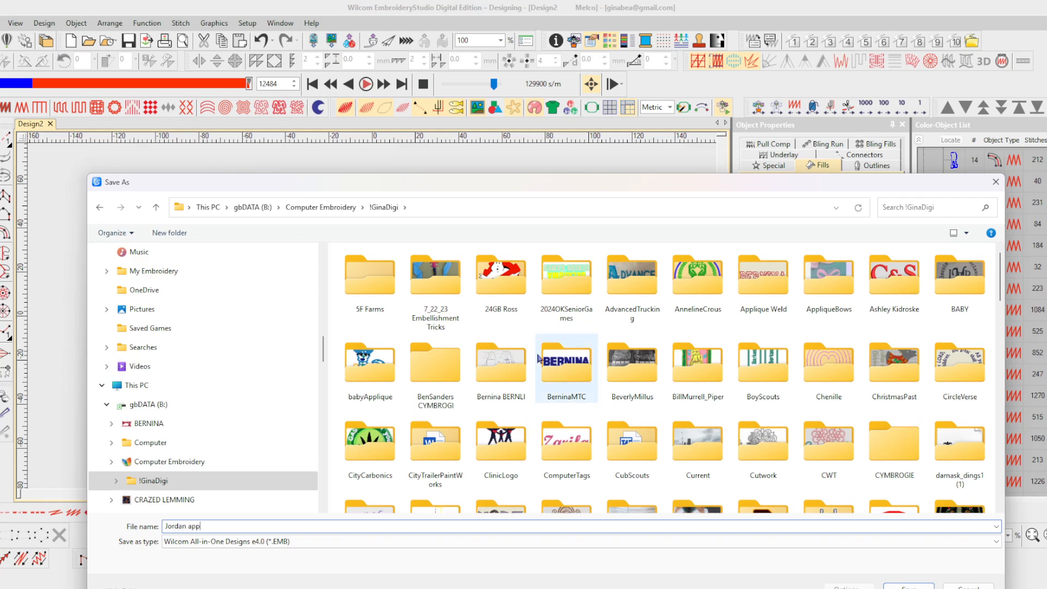
left_click(995, 541)
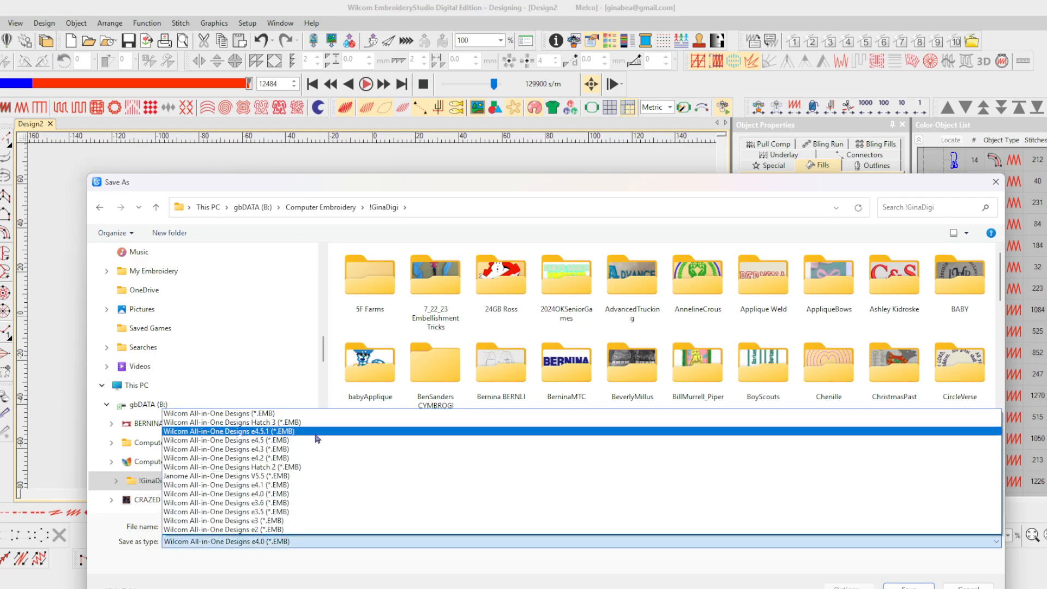
left_click(275, 458)
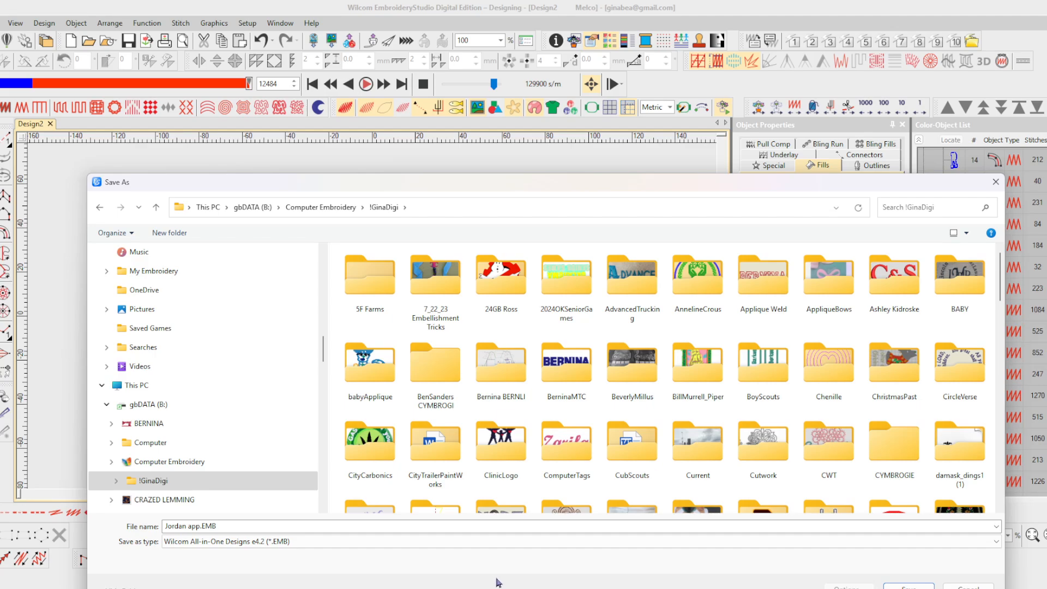
left_click(908, 586)
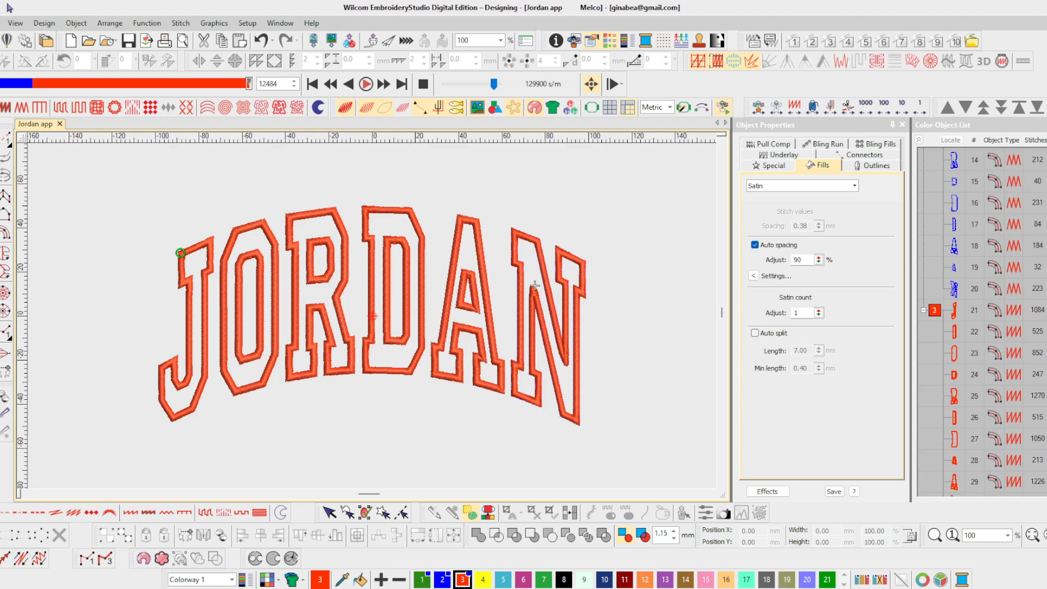
- Export the design as a machine file named Jordan app.PES in the Brother/Babylock/Deco format, in the same folder
left_click(1, 23)
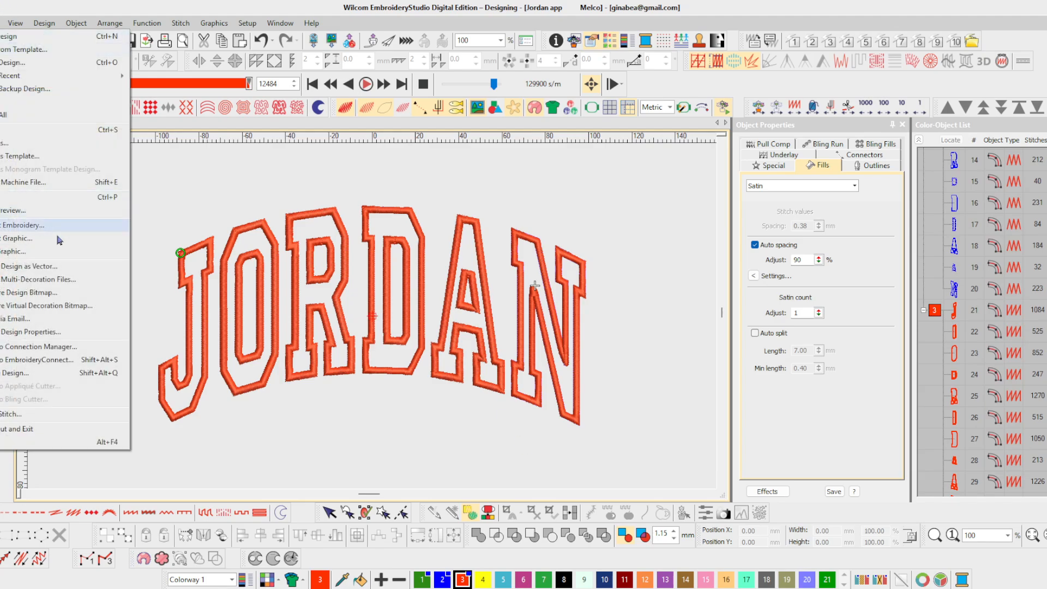
left_click(30, 185)
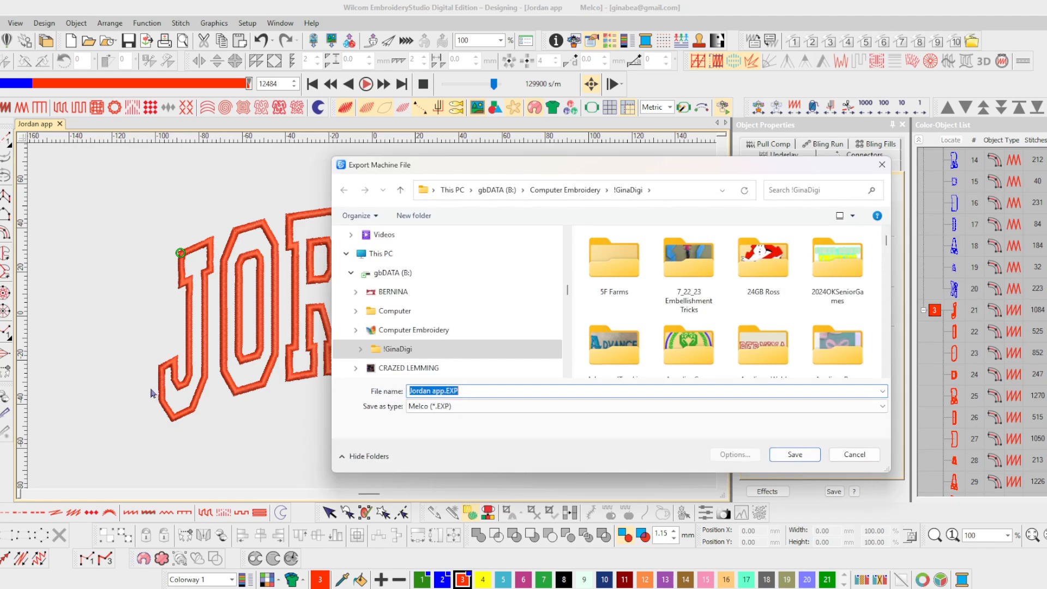
left_click(883, 407)
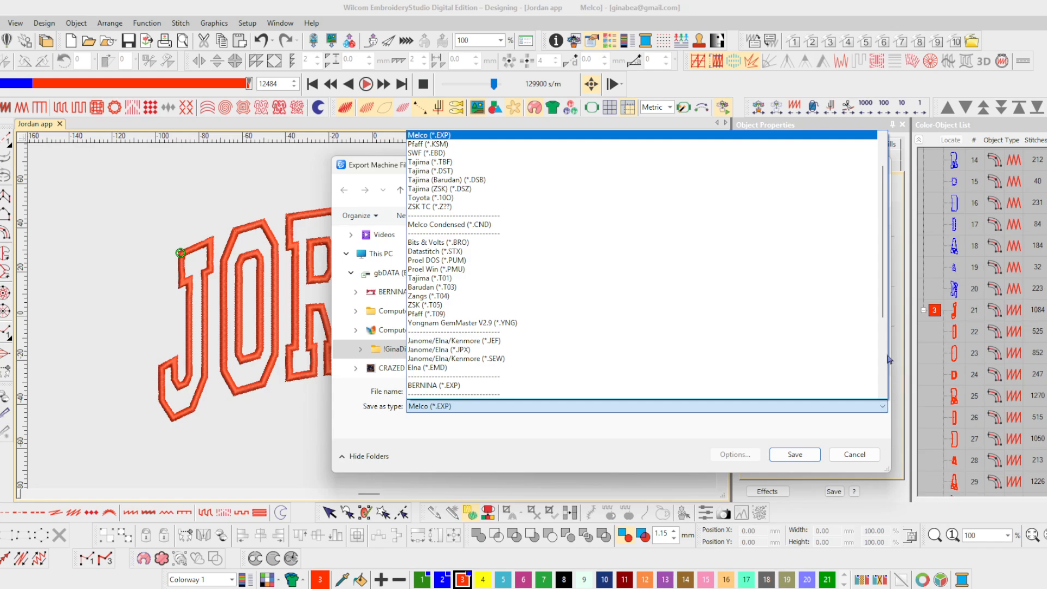
left_click_drag(883, 265, 886, 324)
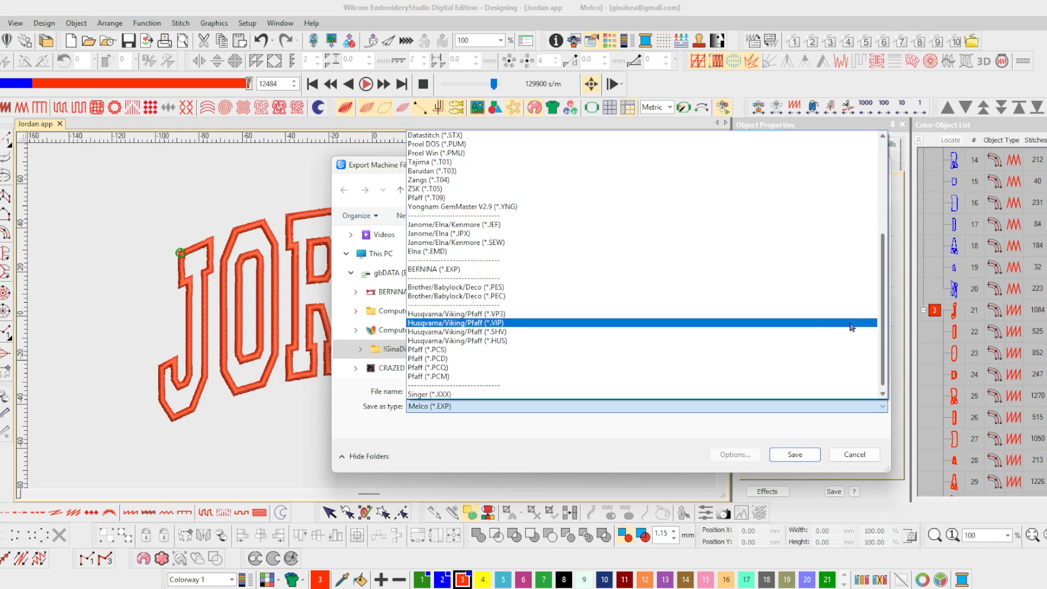
left_click(468, 296)
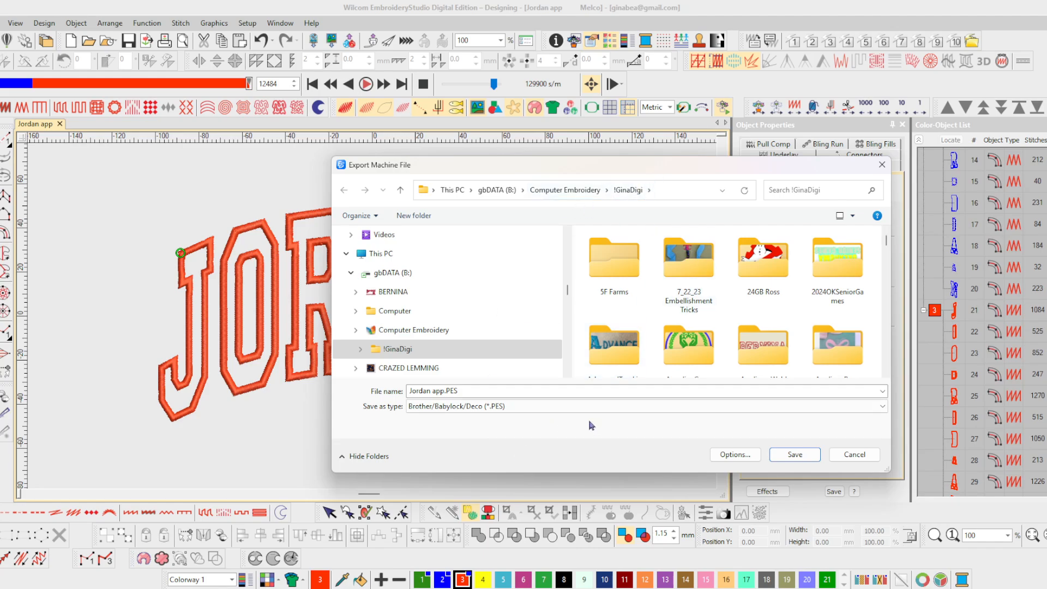
left_click(794, 455)
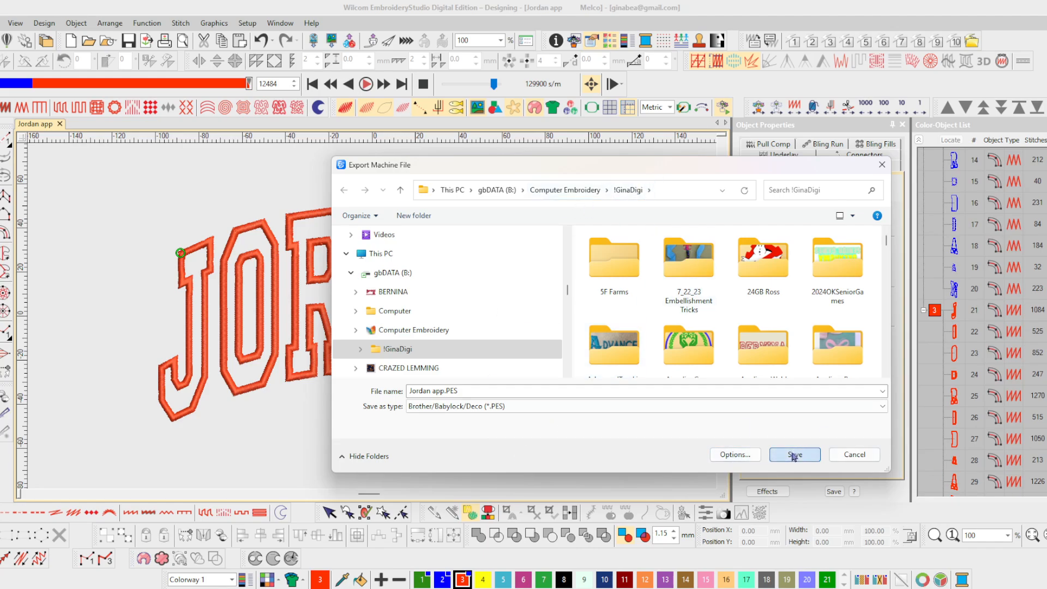